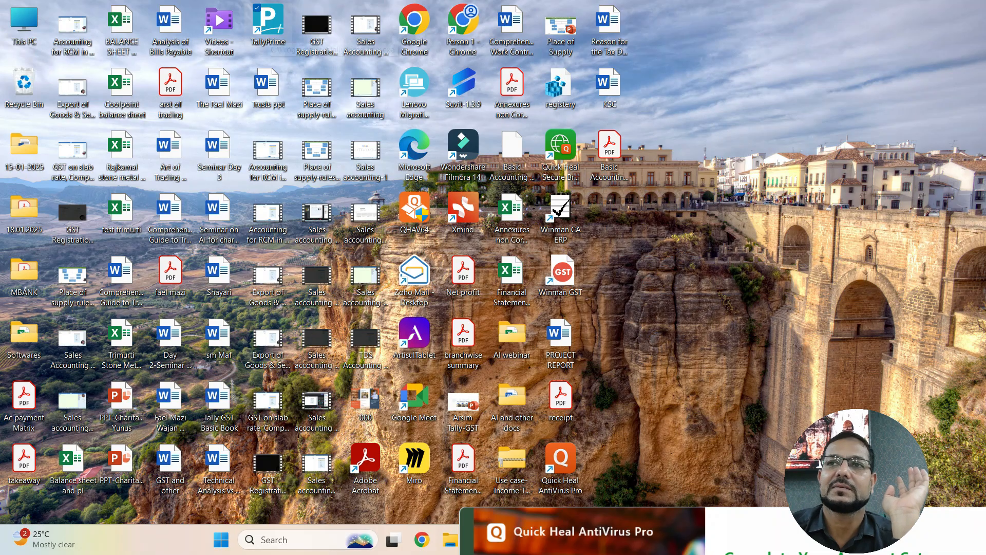
- Launch TallyPrime from its desktop icon and wait for the Select Company screen
double_click(268, 30)
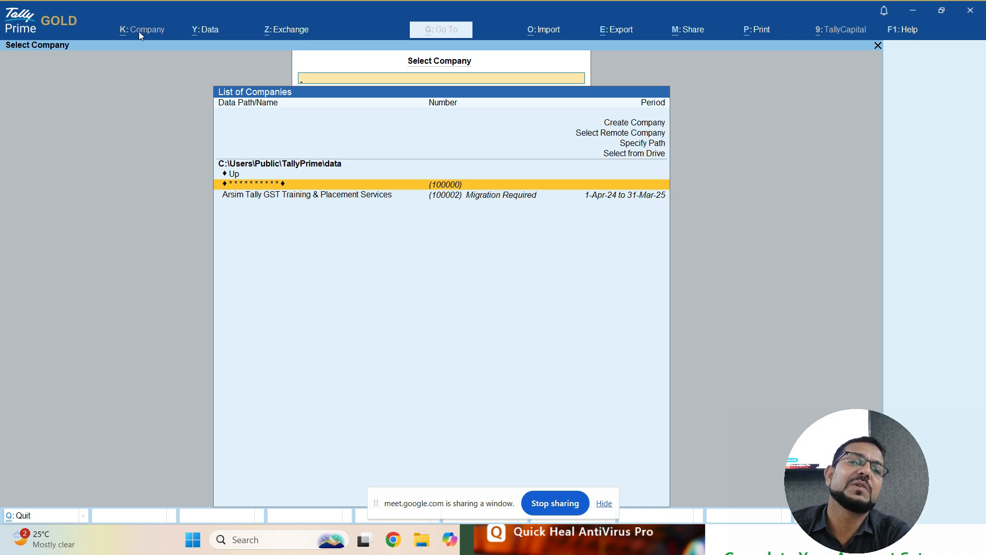
left_click(213, 35)
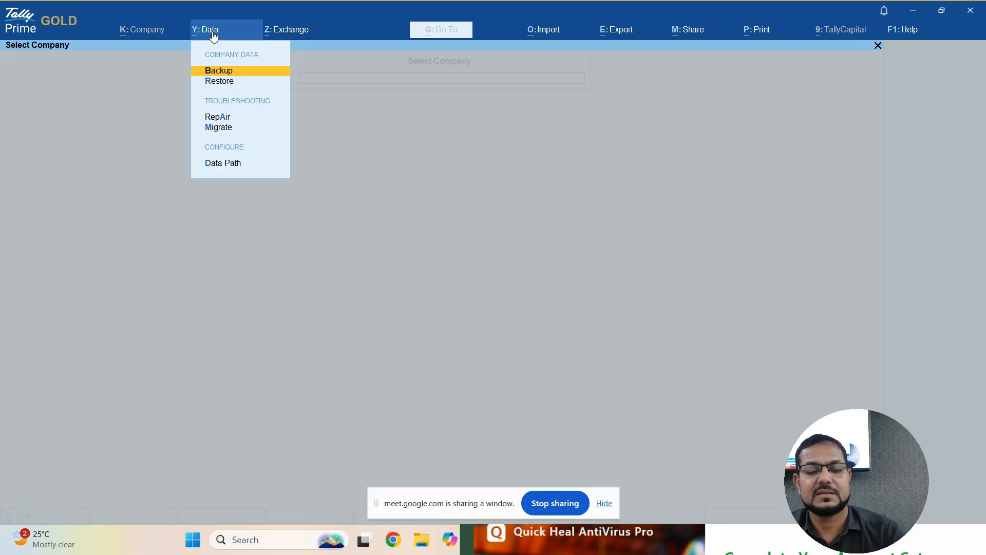
left_click(212, 33)
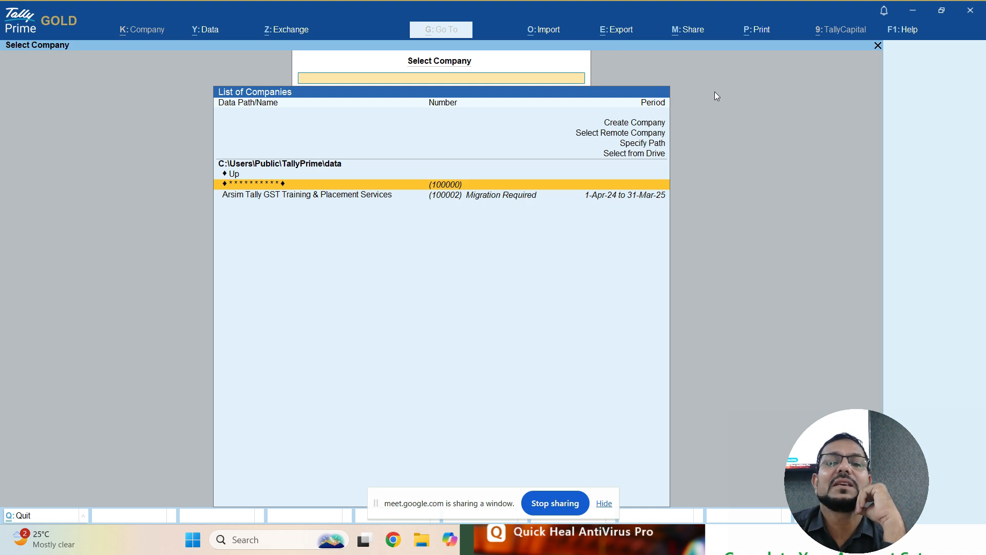
- Move through the List of Companies to Specify Path and bring up the empty path prompt
key("Up")
key("Up")
key("Up")
key("Up")
key("Up")
key("Up")
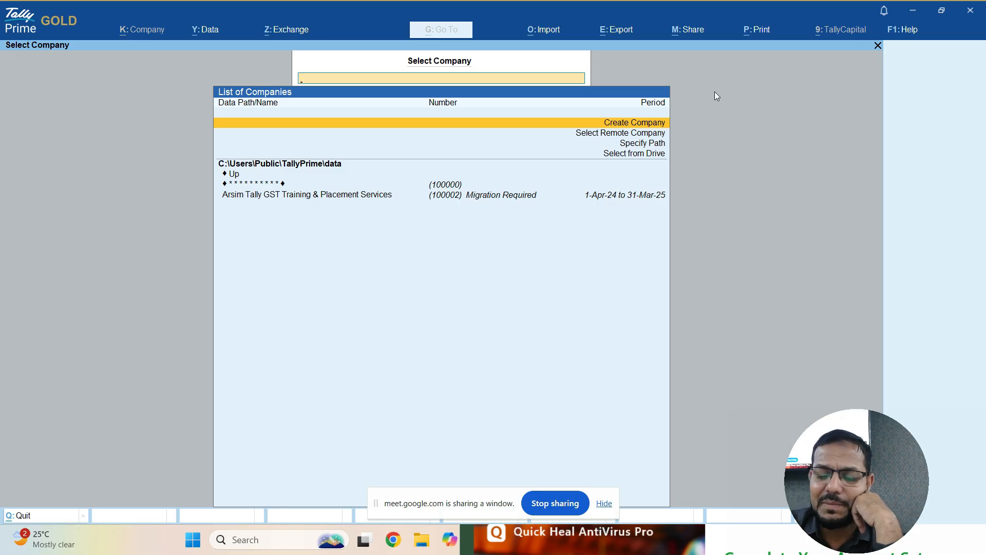
key("Down")
key("Down")
key("Down")
key("Down")
key("Down")
key("Down")
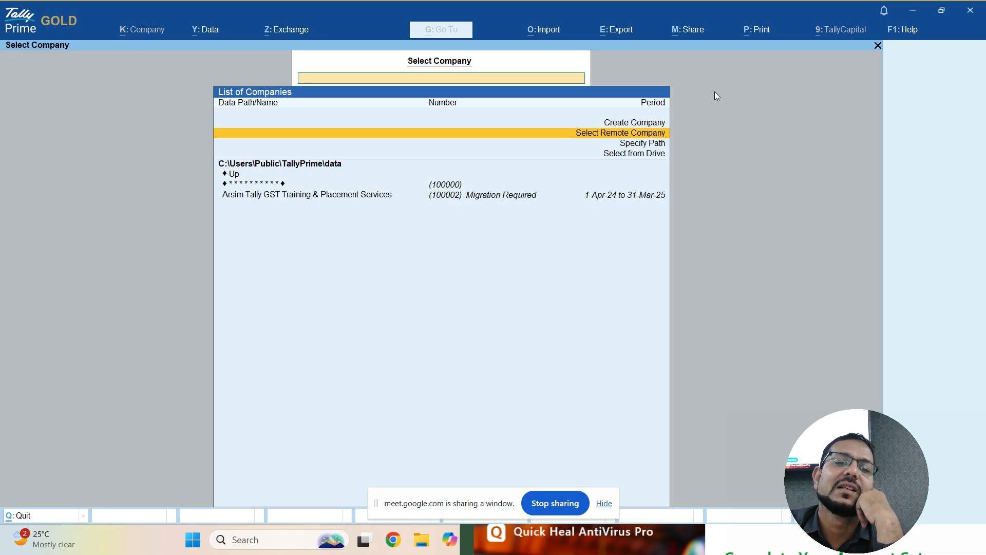
key("Up")
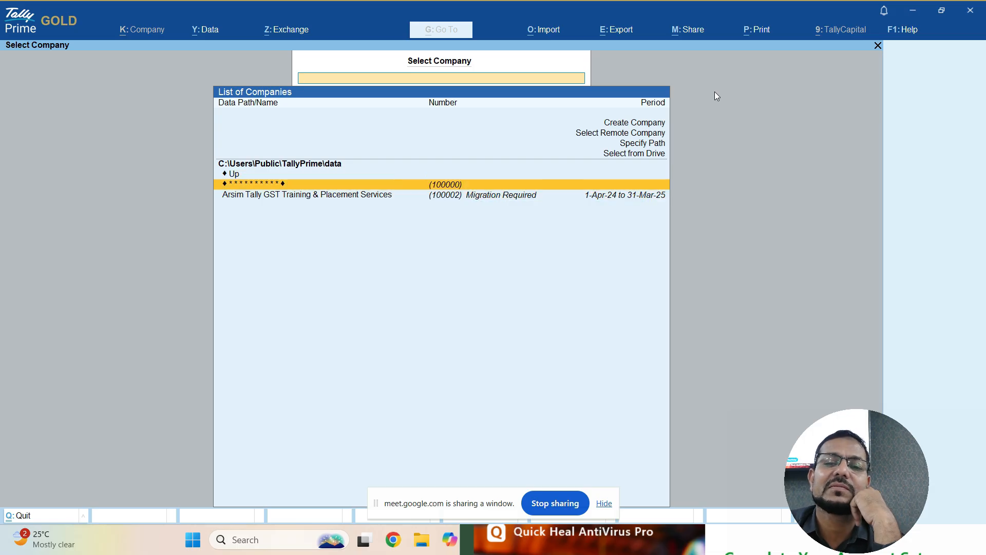
key("Down")
key("Up")
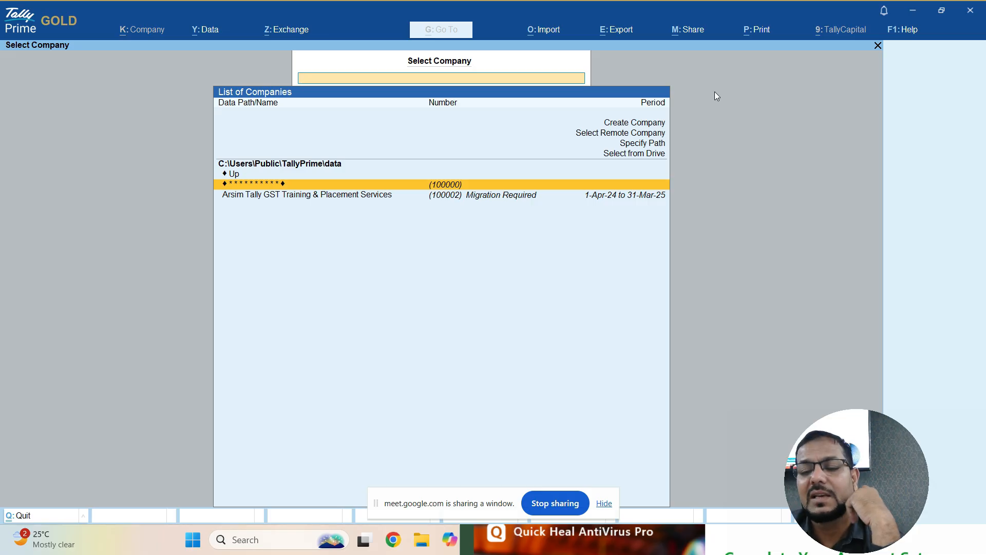
key("Up")
key("Up")
key("Up")
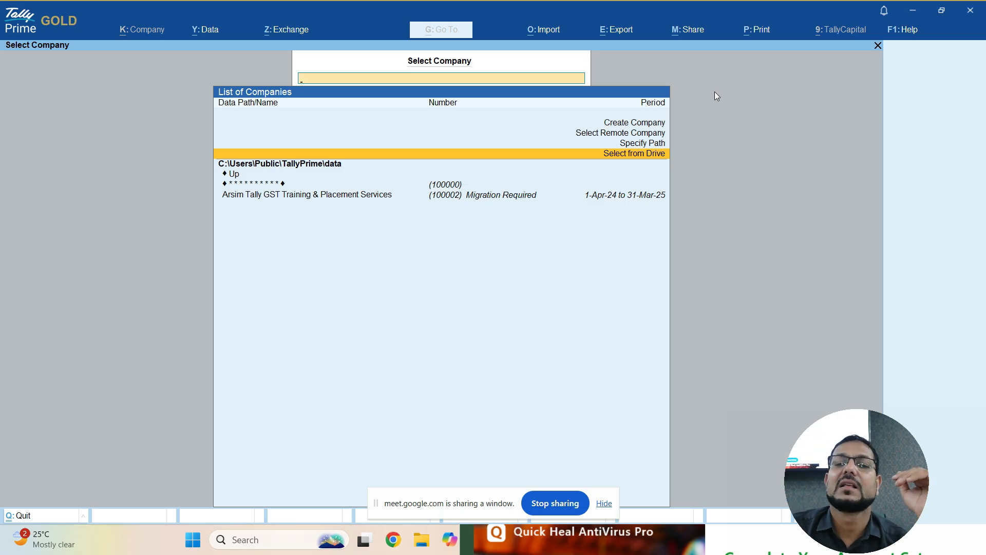
key("Up")
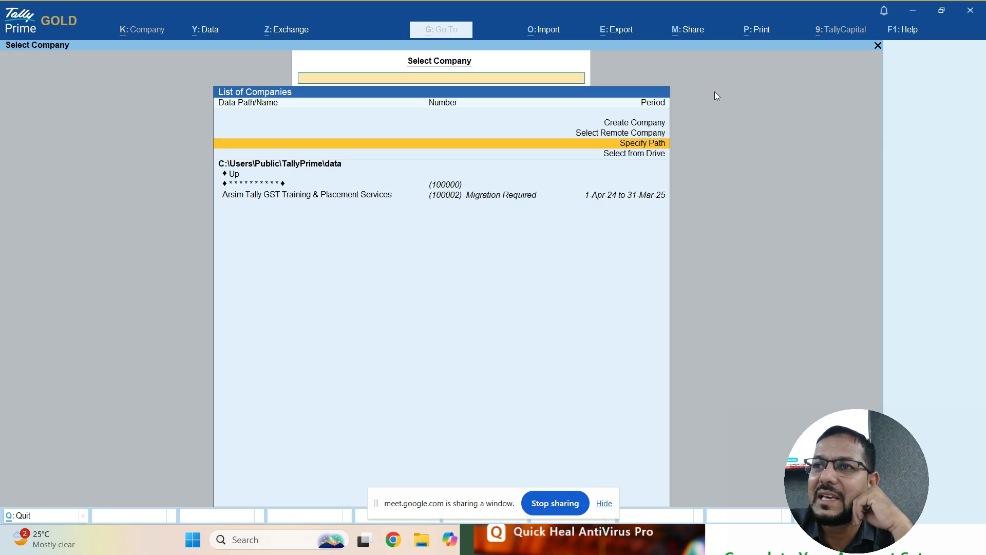
key("Return")
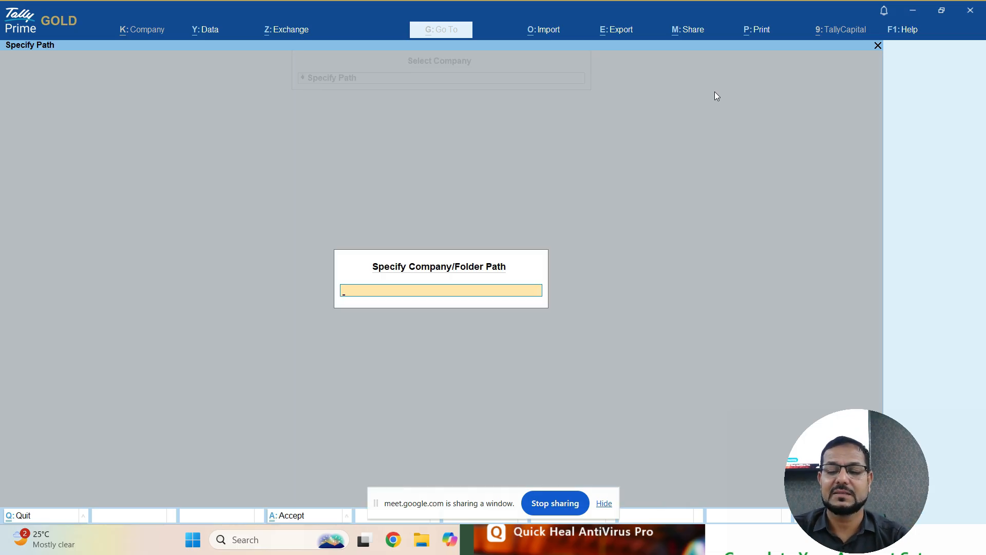
- Close the empty path prompt and move back up the company list to Create Company
key("Escape")
key("Up")
key("Up")
key("Up")
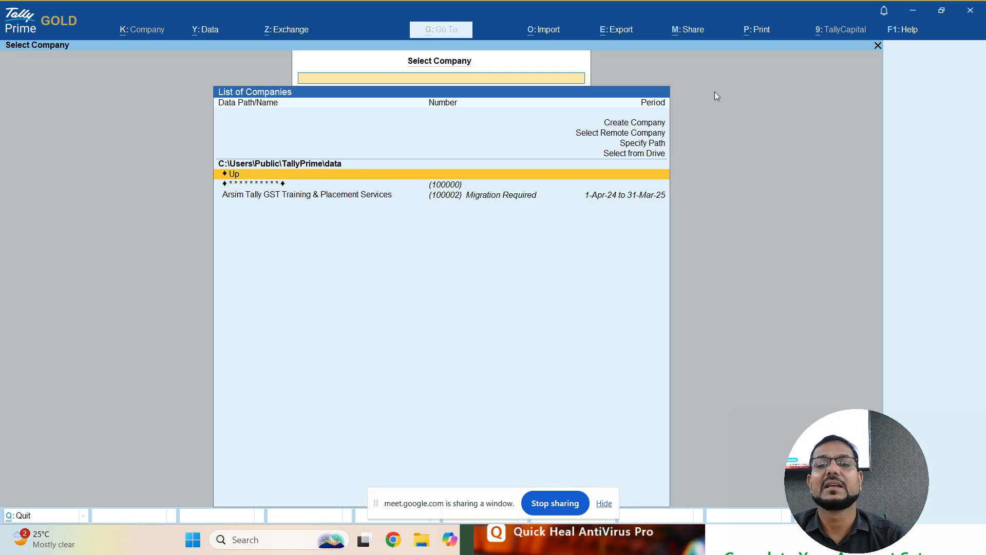
key("Up")
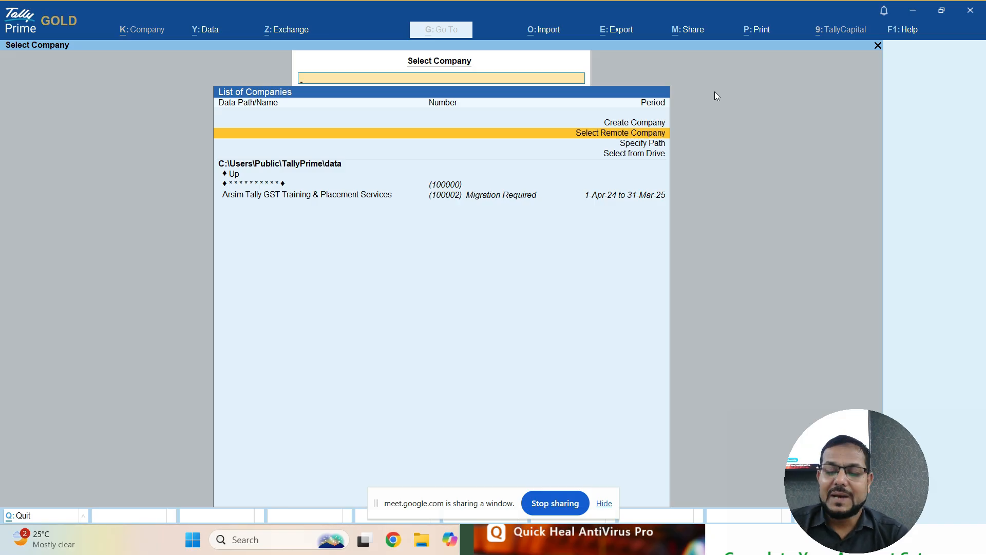
key("Up")
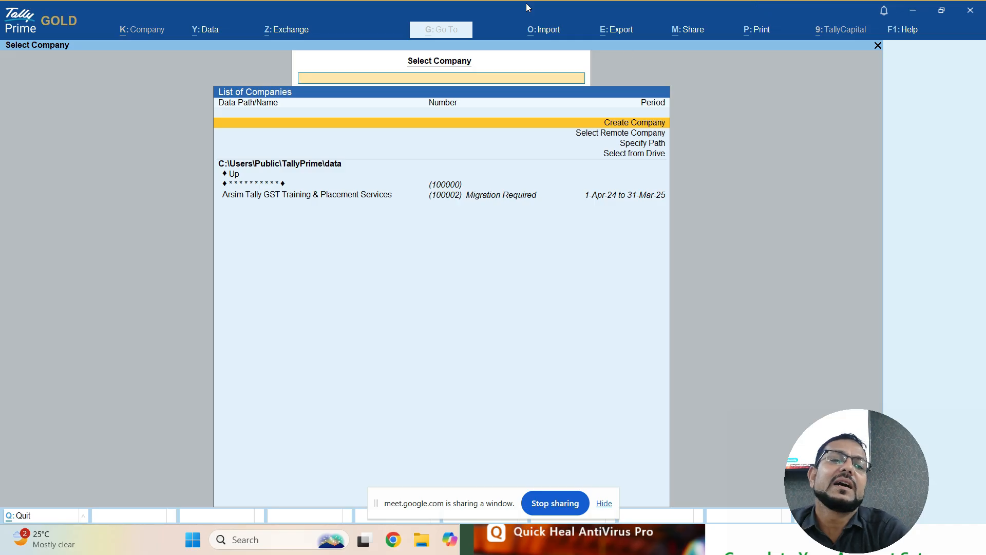
- Show the Y: Data menu with backup, restore, repair, migration and data-path options
left_click(213, 30)
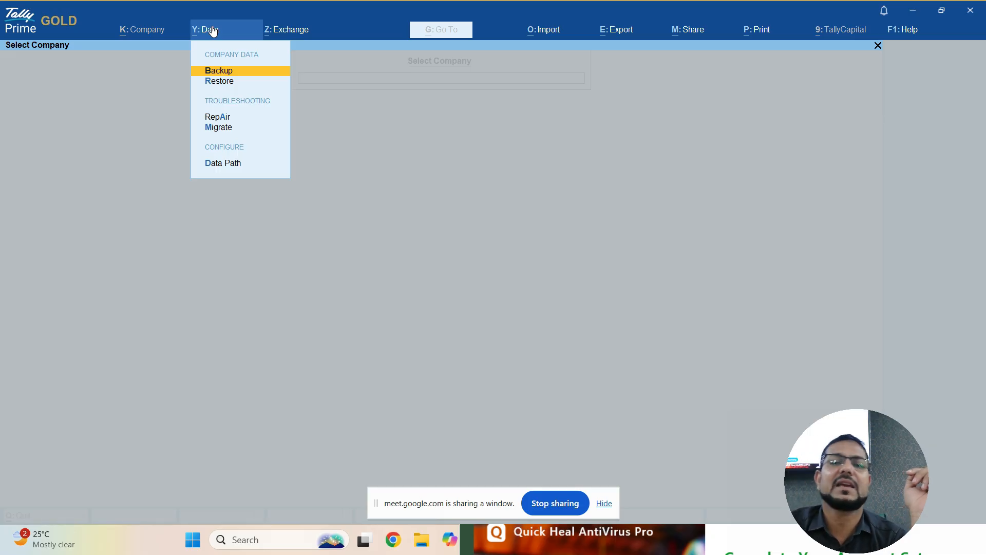
- Switch to the Z: Exchange menu, which offers only Configure
left_click(303, 32)
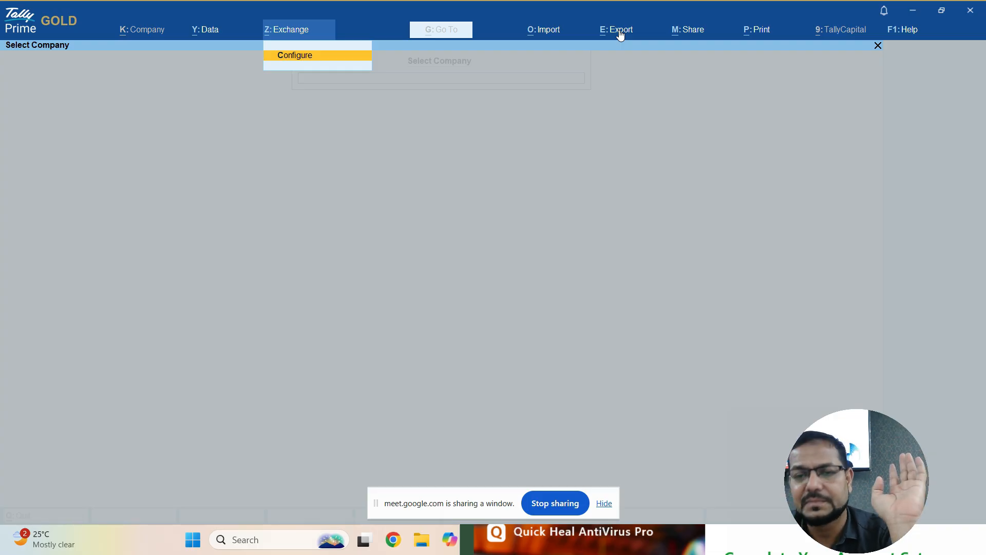
- Look over the M: Share email and WhatsApp setup options, then return to the company list
left_click(695, 32)
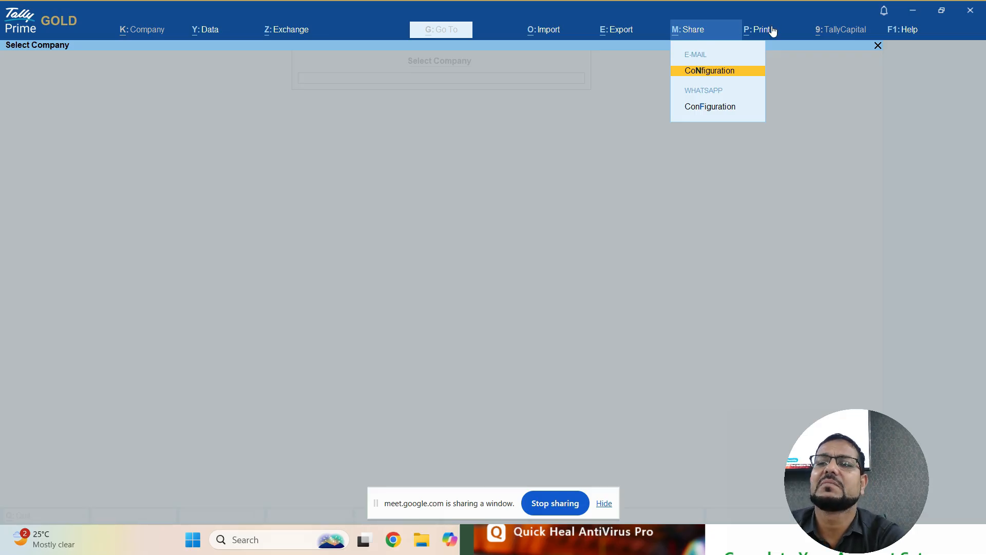
left_click(631, 163)
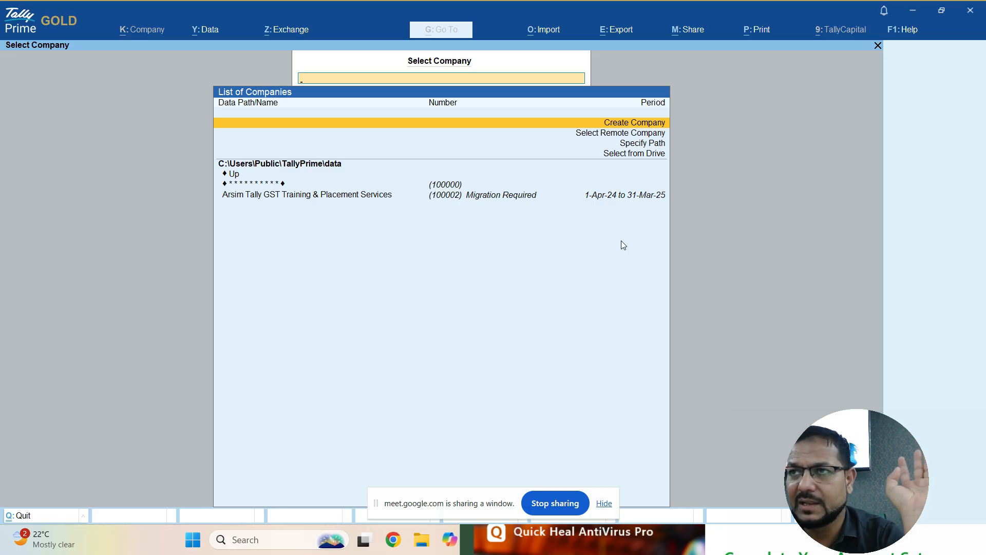
key("alt+Tab")
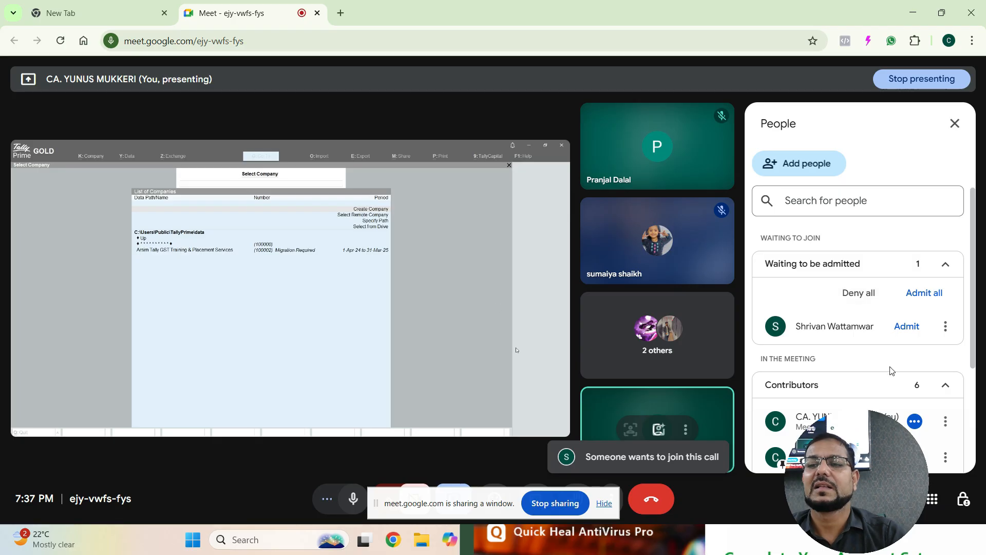
left_click(907, 325)
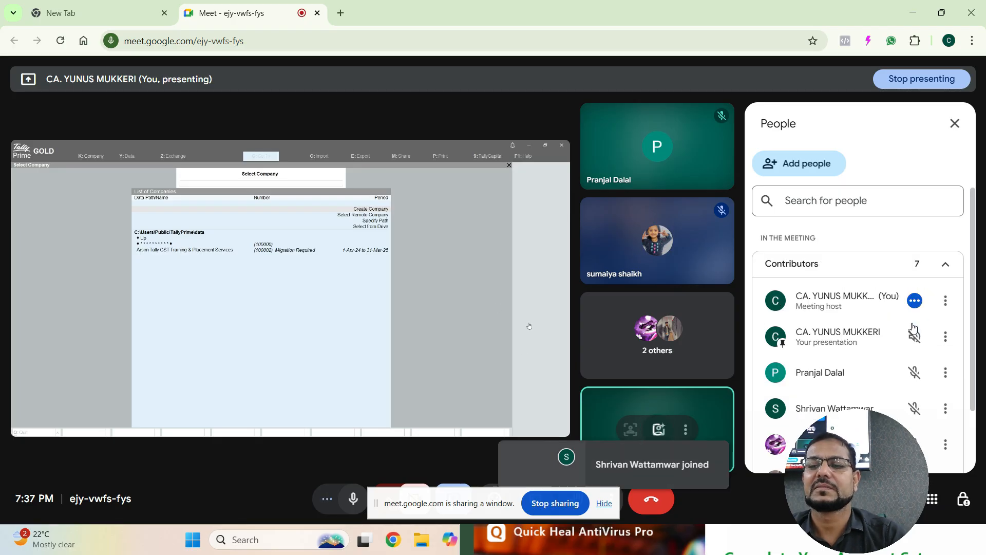
key("alt+Tab")
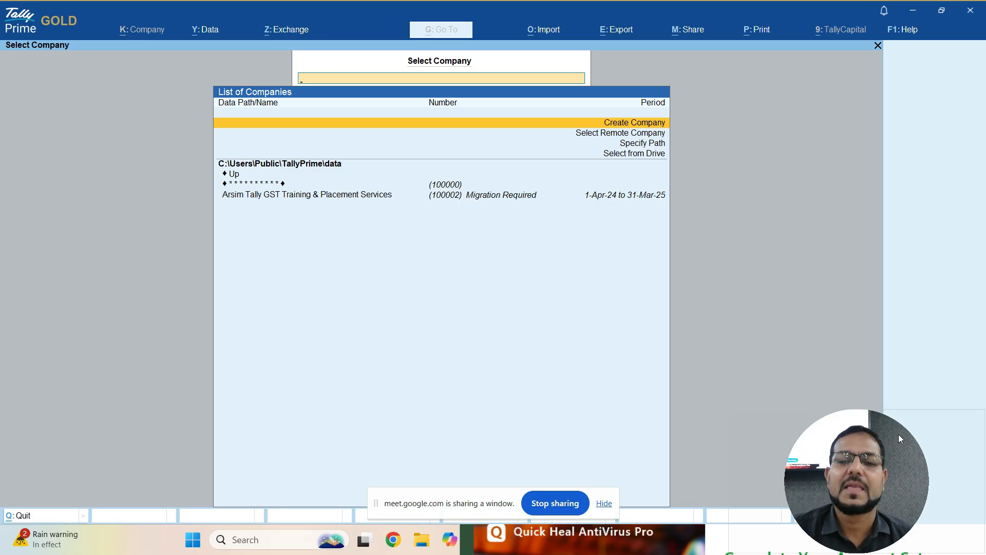
- Choose Create Company to get a blank Company Creation form starting 1-Apr-25
key("Return")
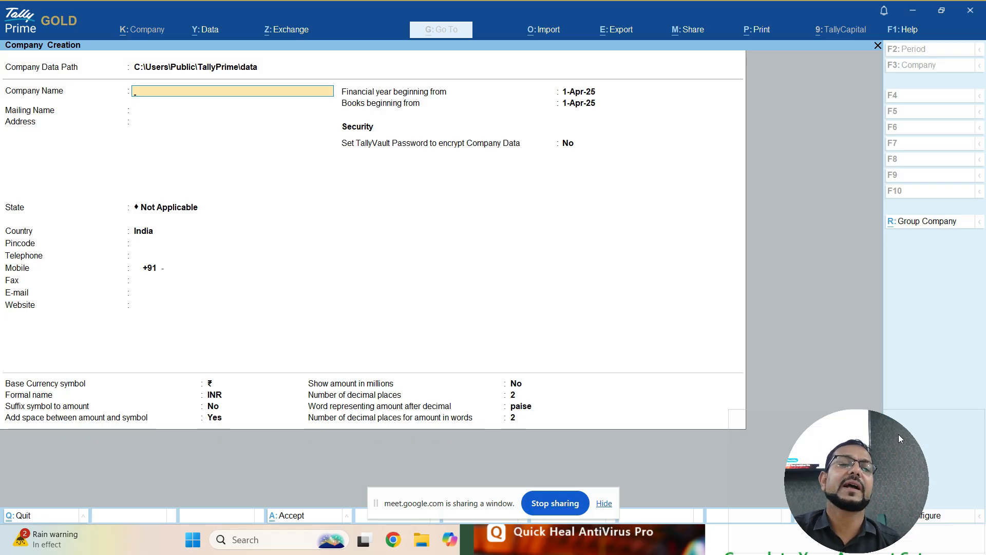
- Go back to the Company Data Path field with its list of data locations
key("BackSpace")
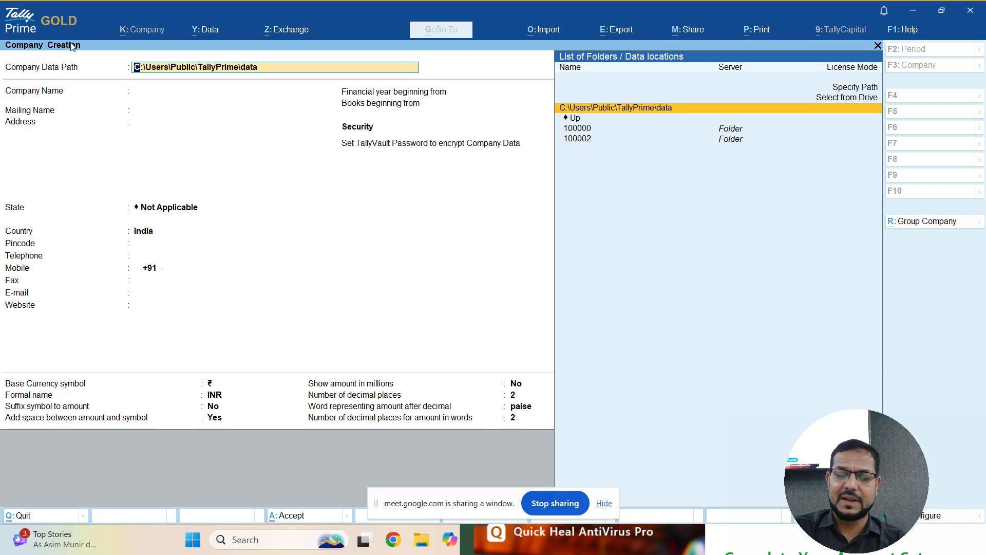
- Set the company data path to \\com1\e\tally\batch 112 so batch 112 is listed
type("c")
key("BackSpace")
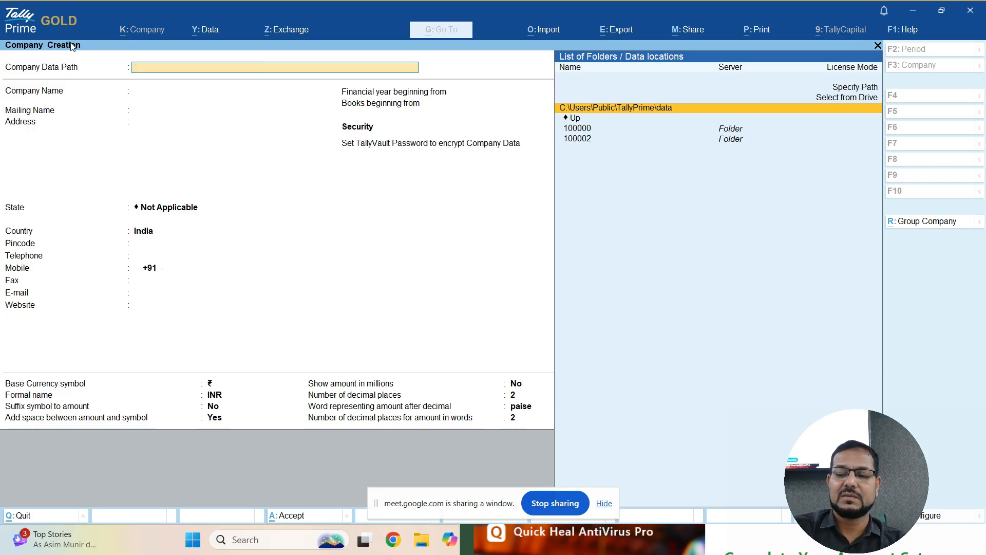
type("\\")
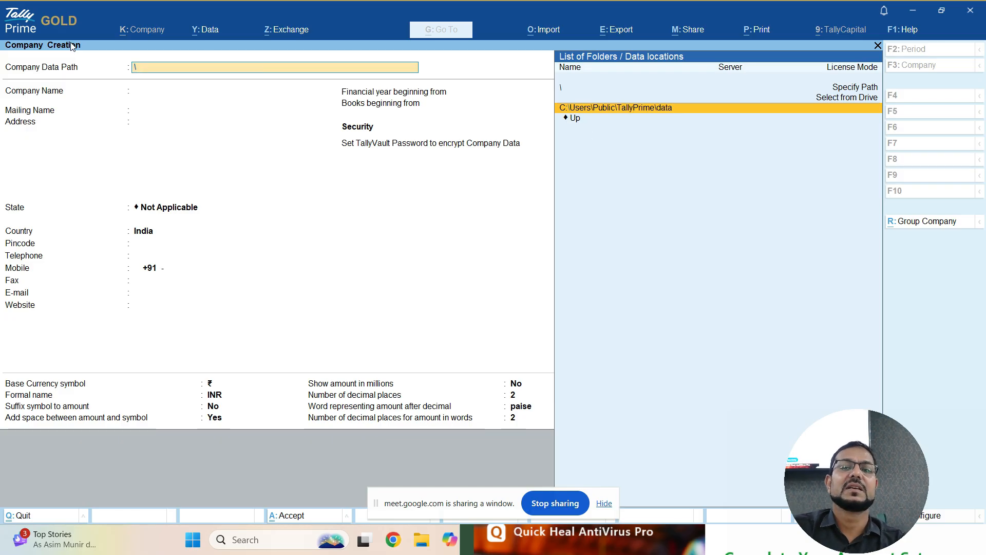
type("\\com1\\e\\tally\\ba")
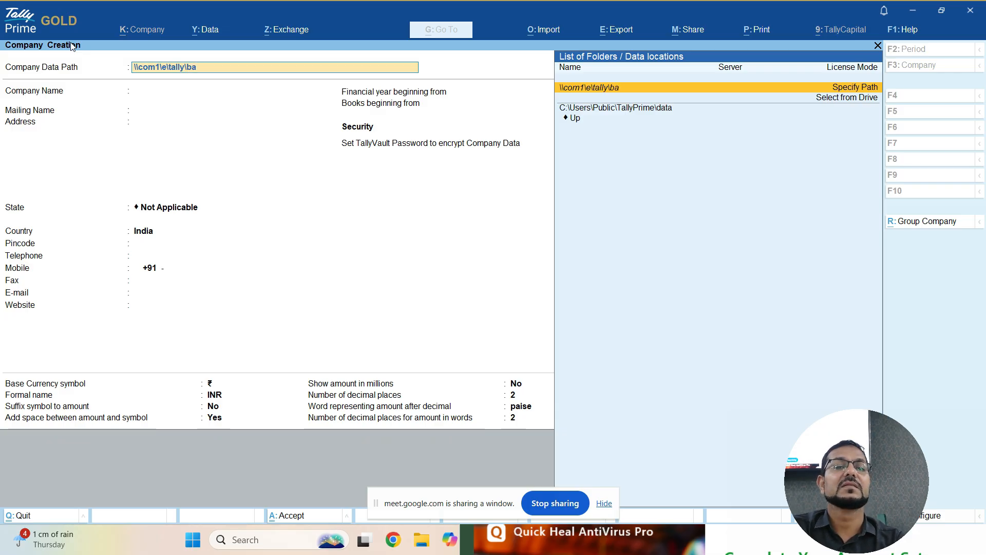
type("h")
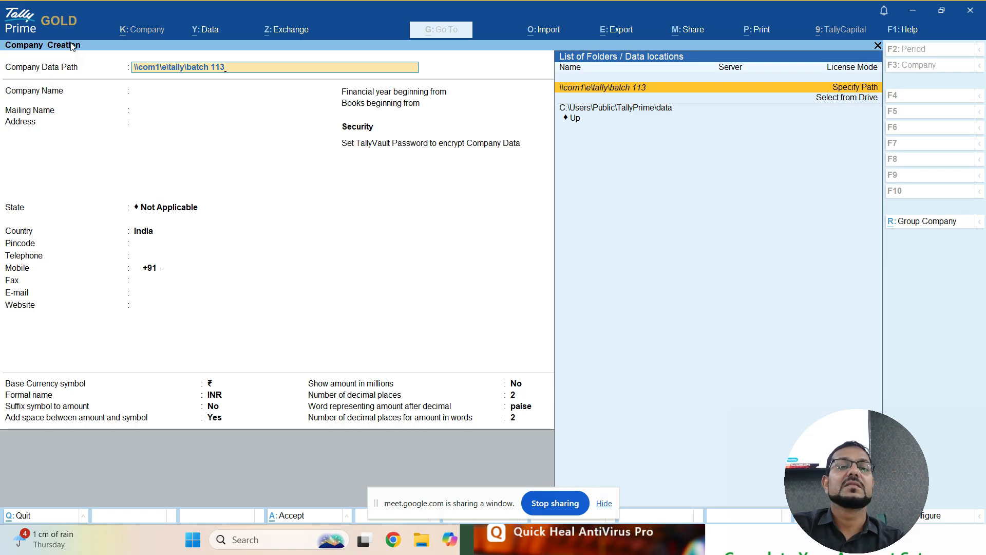
type("112")
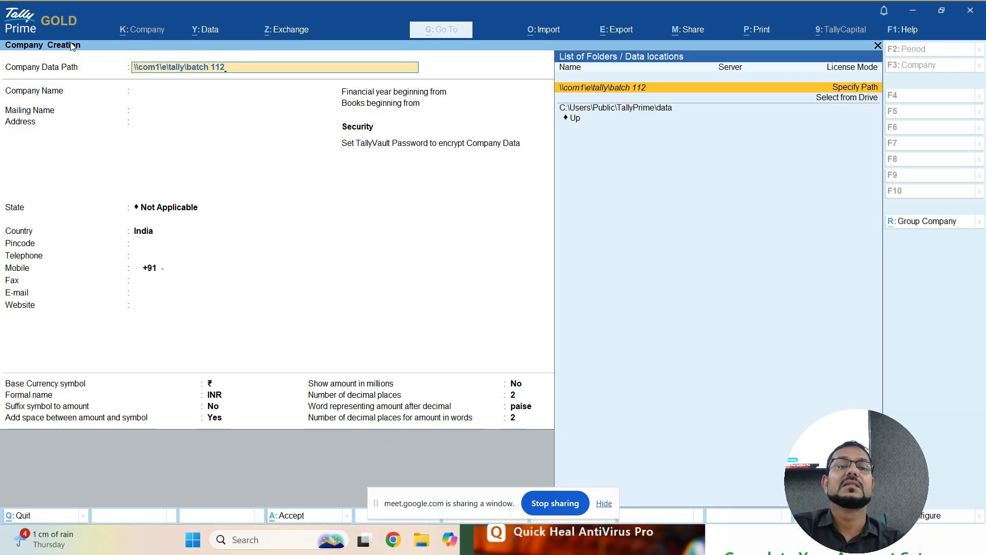
key("Return")
key("Return")
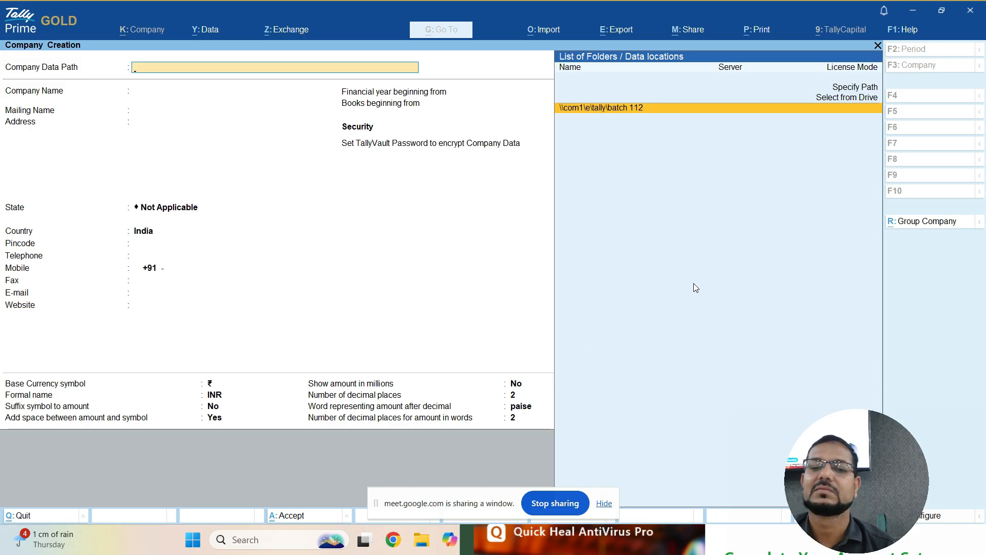
left_click(422, 546)
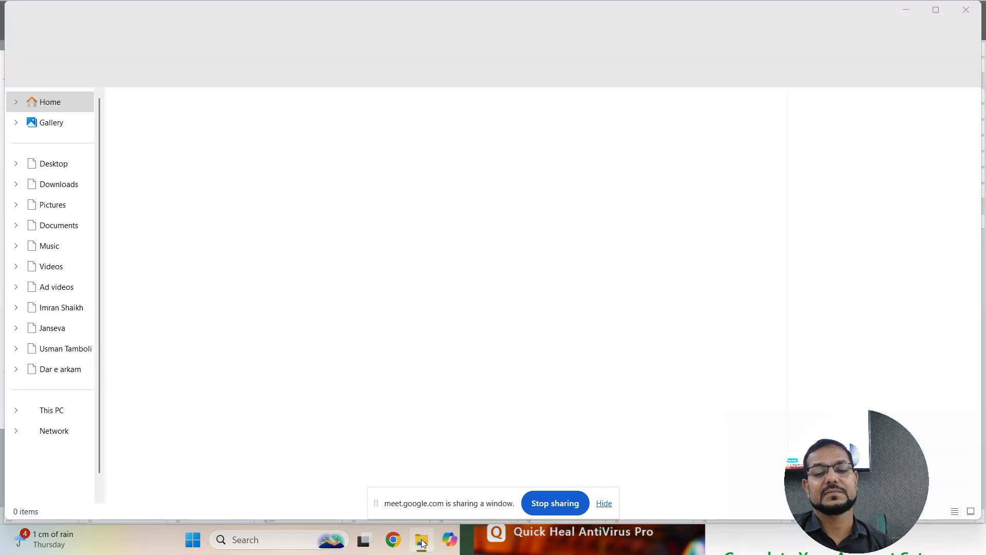
left_click(423, 546)
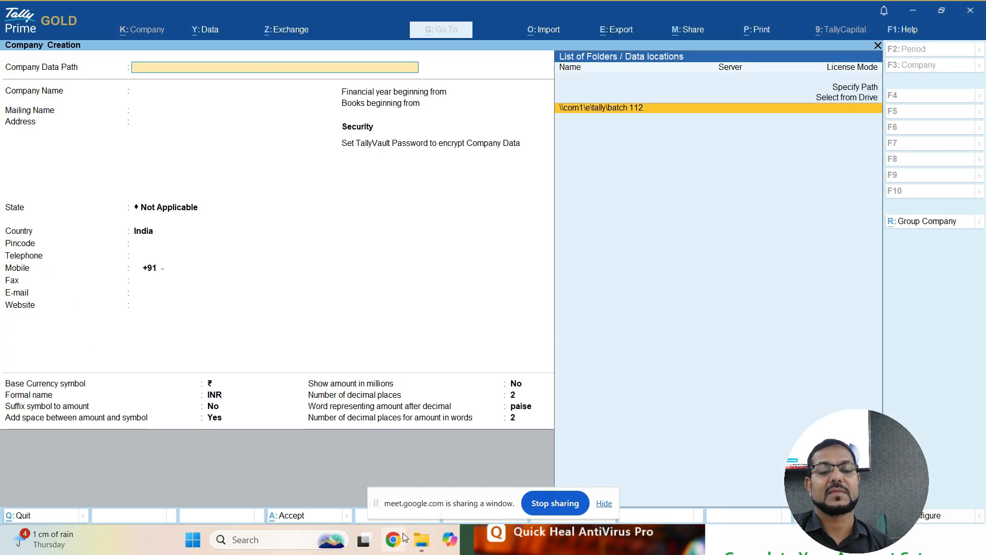
- In File Explorer, browse Network to COM1's shared e drive and open the Arsim folder
left_click(422, 540)
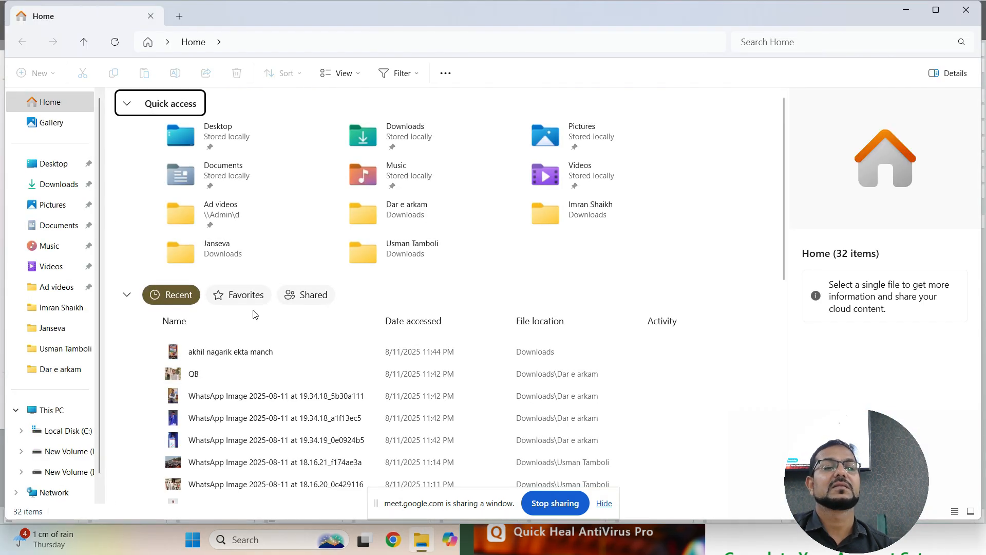
left_click(56, 492)
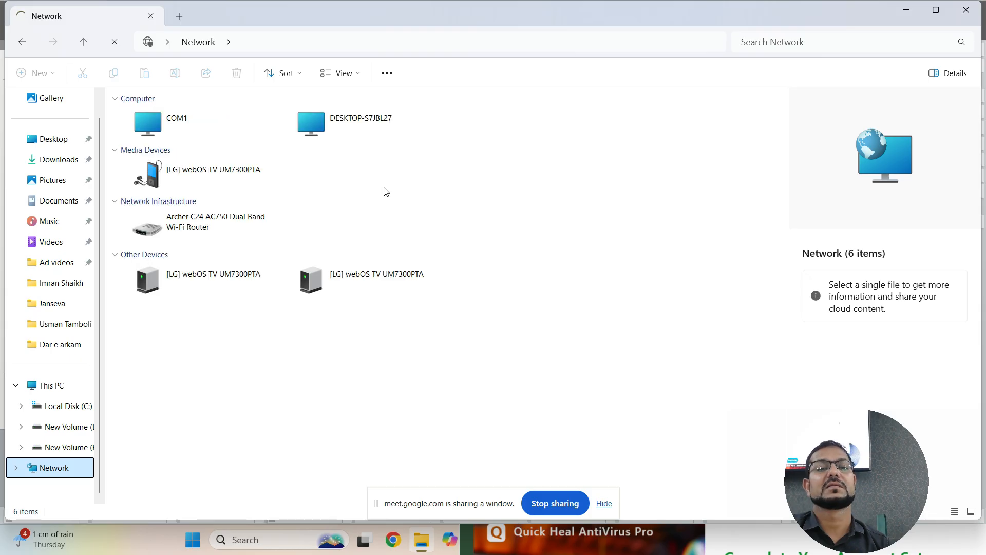
double_click(156, 109)
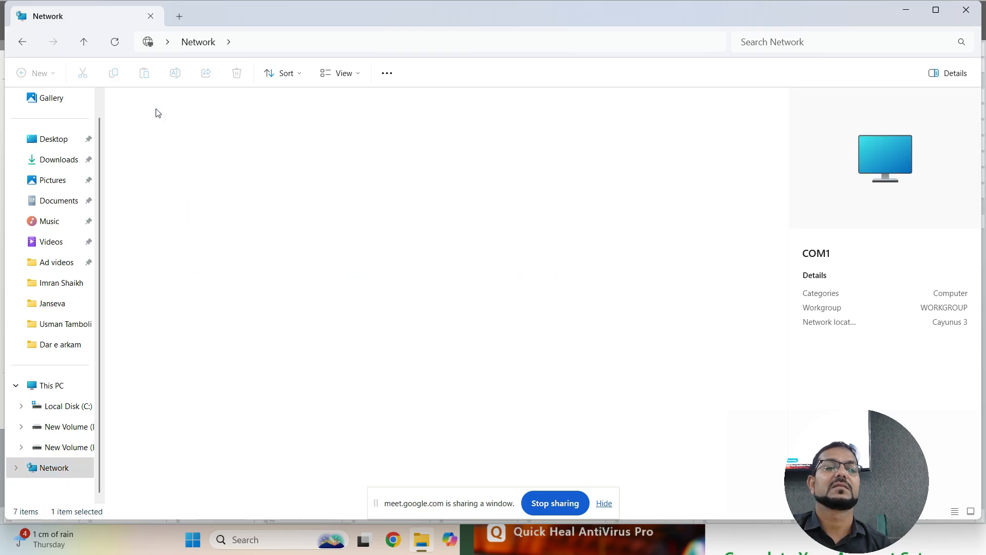
left_click(642, 112)
double_click(641, 109)
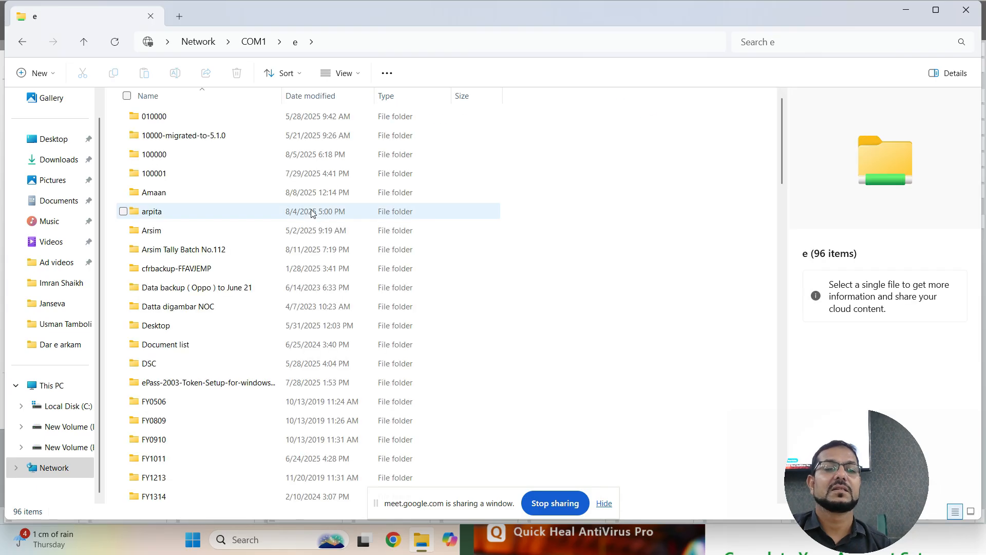
left_click(171, 236)
double_click(170, 237)
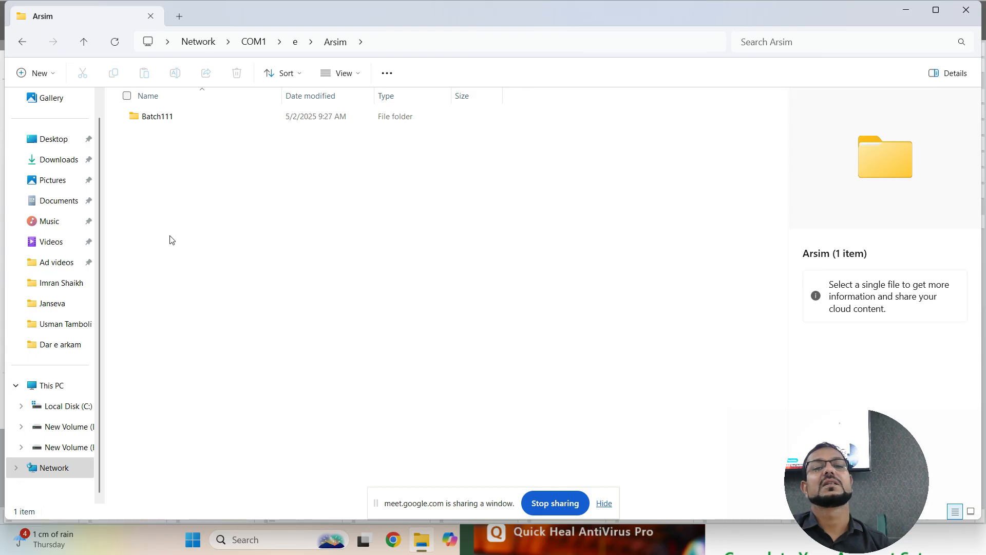
- Select the Arsim folder's full network path in the address bar and copy it
left_click(455, 36)
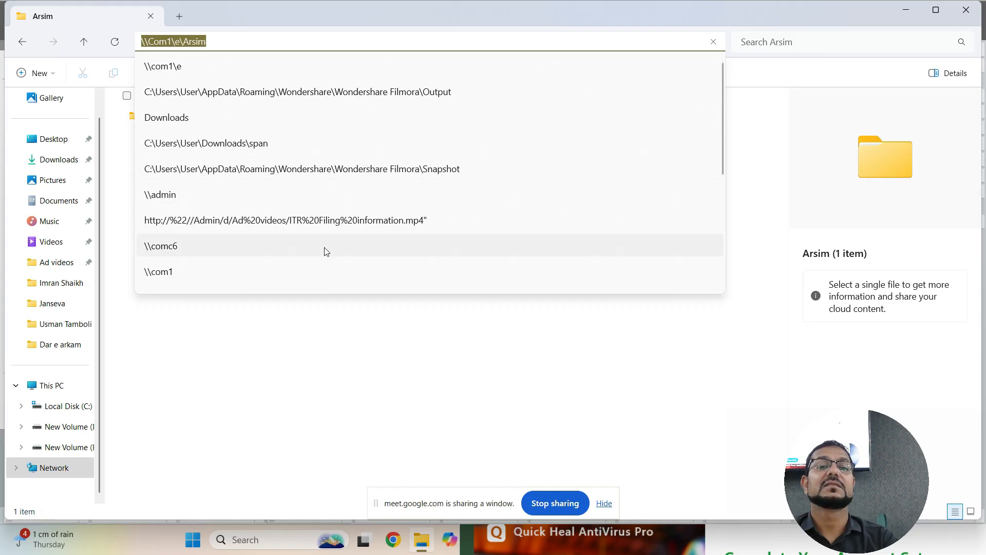
left_click(292, 350)
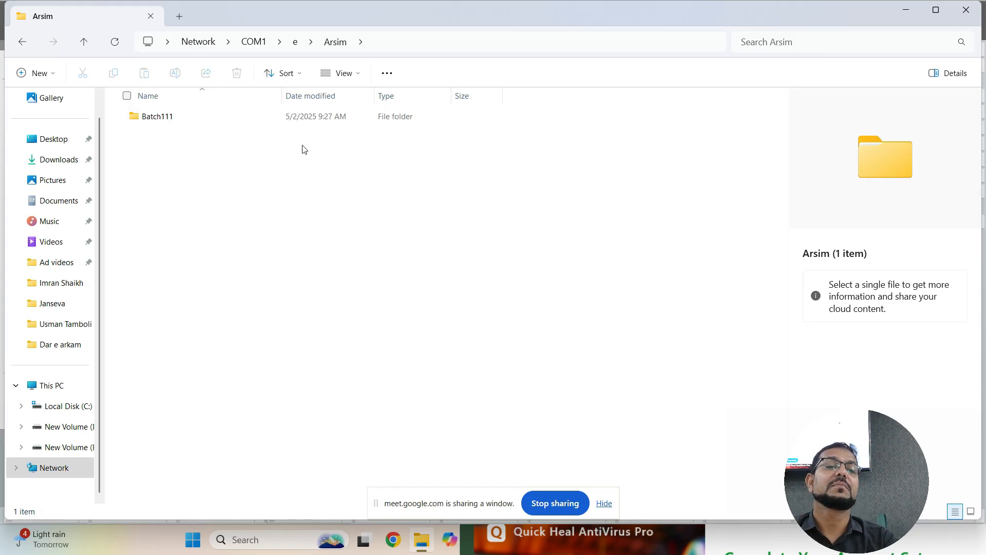
left_click(409, 43)
key("ctrl+c")
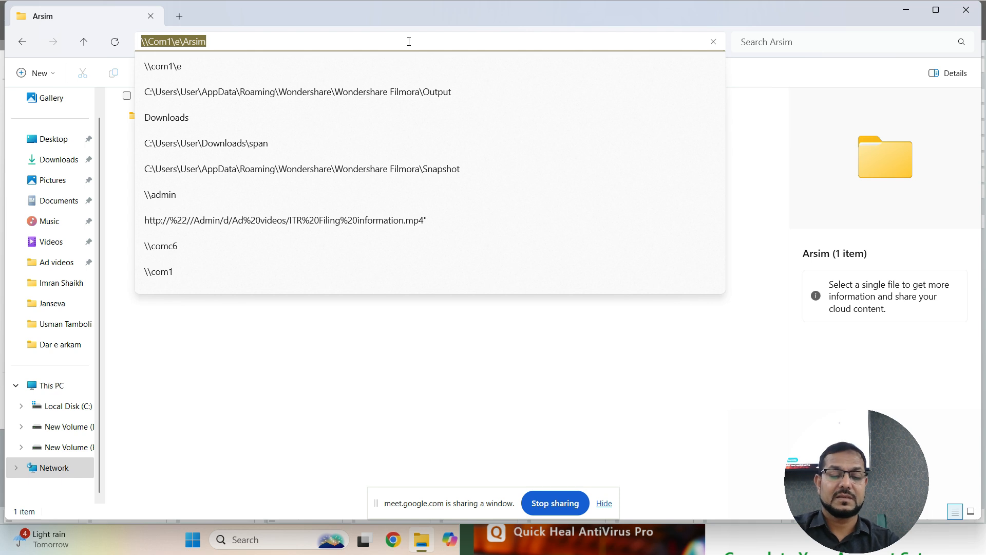
key("alt+Tab")
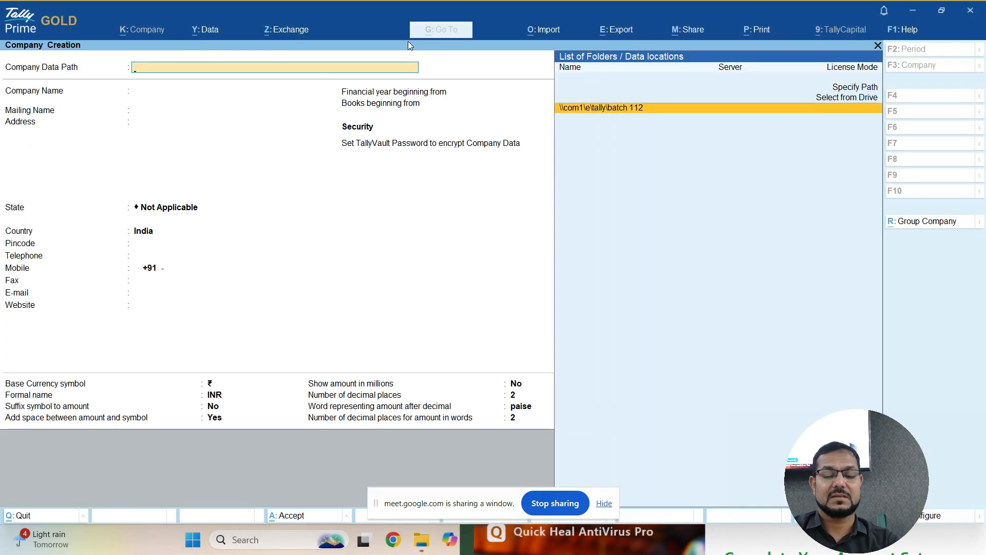
- Set the Company Data Path to \\Com1\e\Arsim\batch 112
key("ctrl+v")
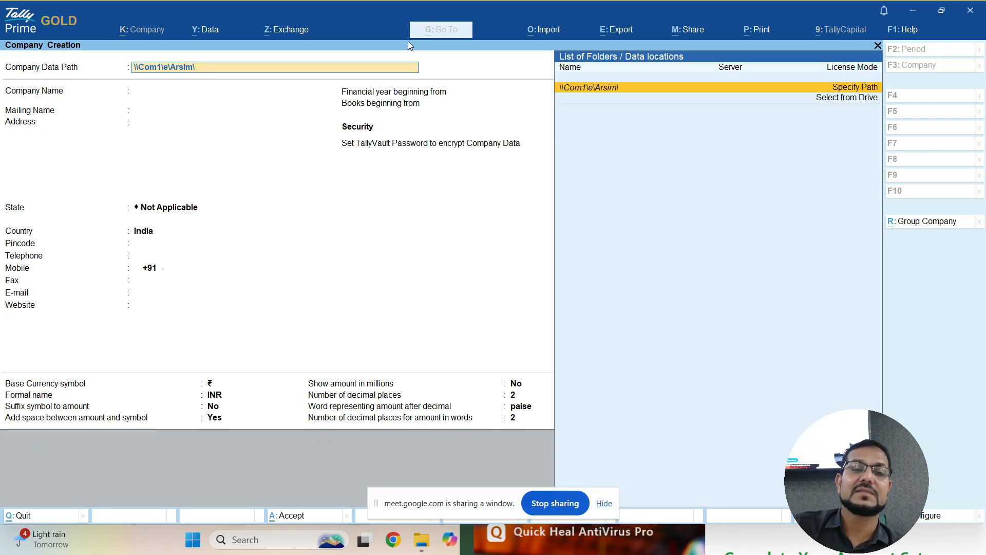
type("\\b")
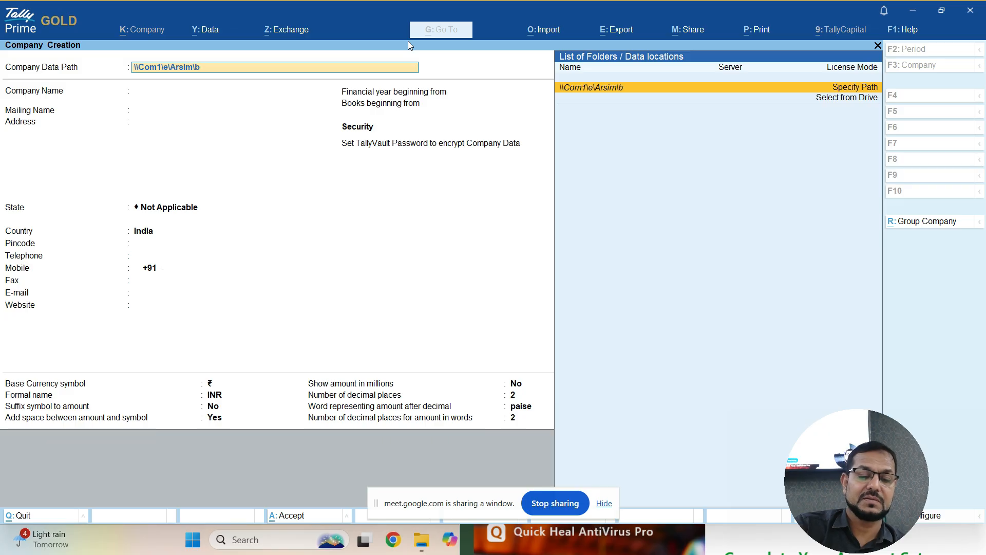
type("atch")
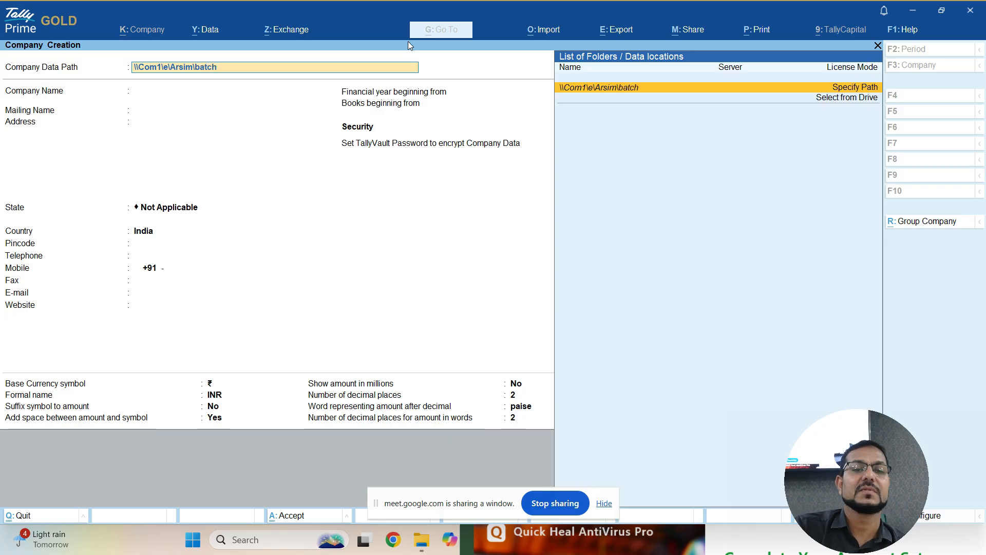
type(" 112")
key("Return")
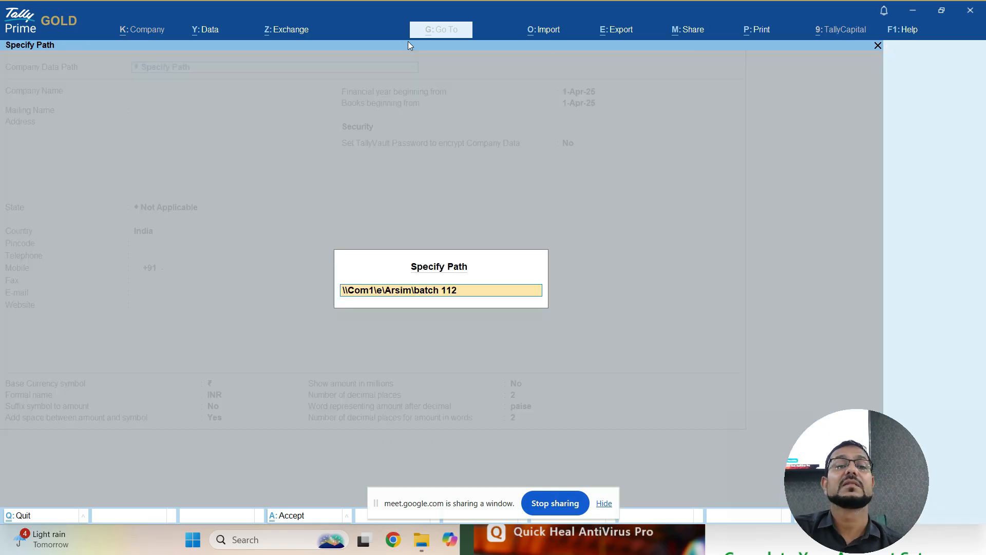
- Confirm the specified path and choose batch 112 from the listed data locations
key("Return")
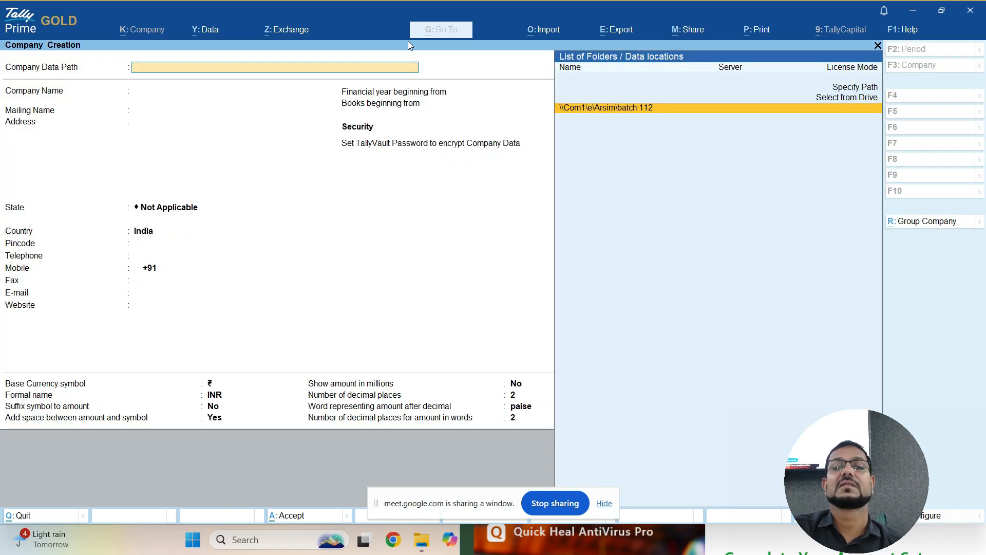
key("Return")
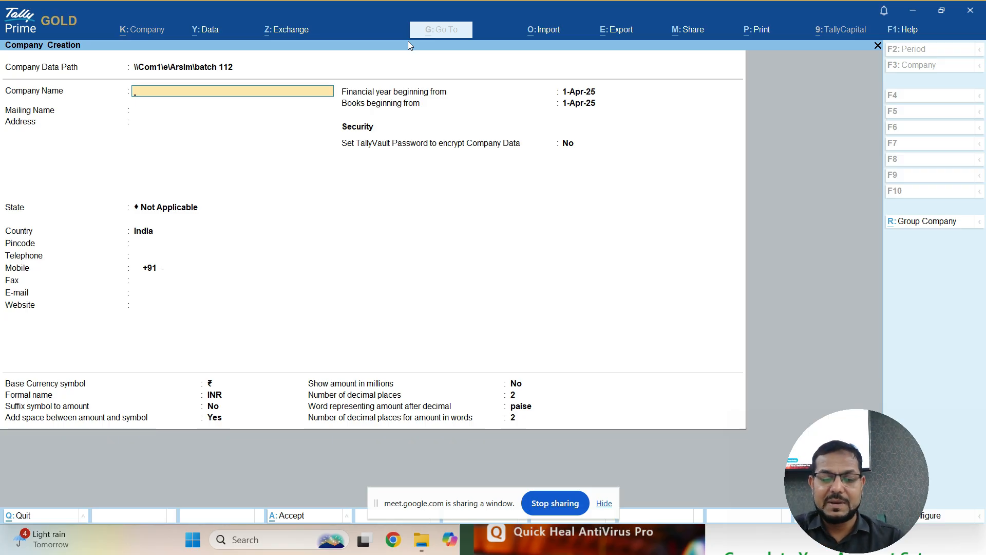
- Enter the company name 'Arsim Tally GST Training & Placement Services', correcting the stray 'and'
type("Arsim")
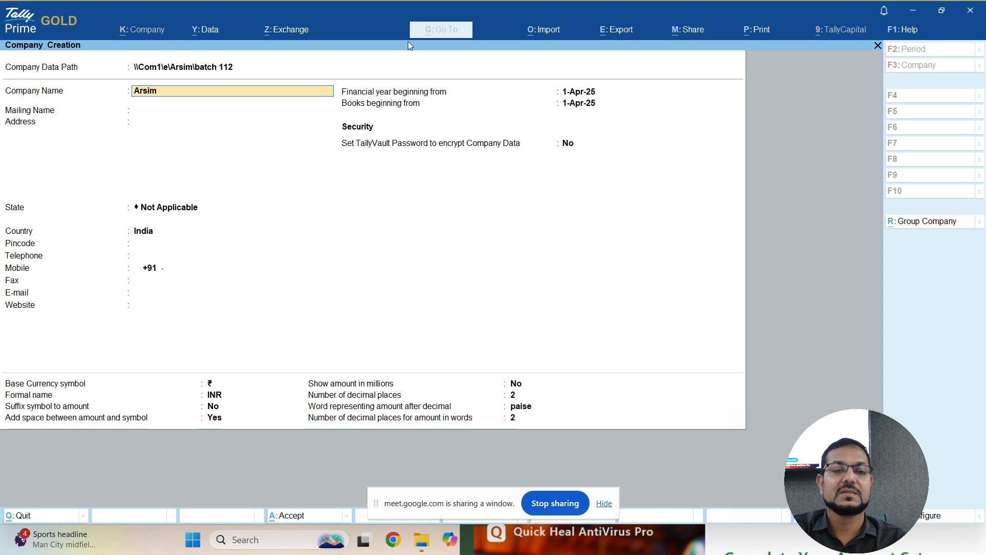
type(" Tally")
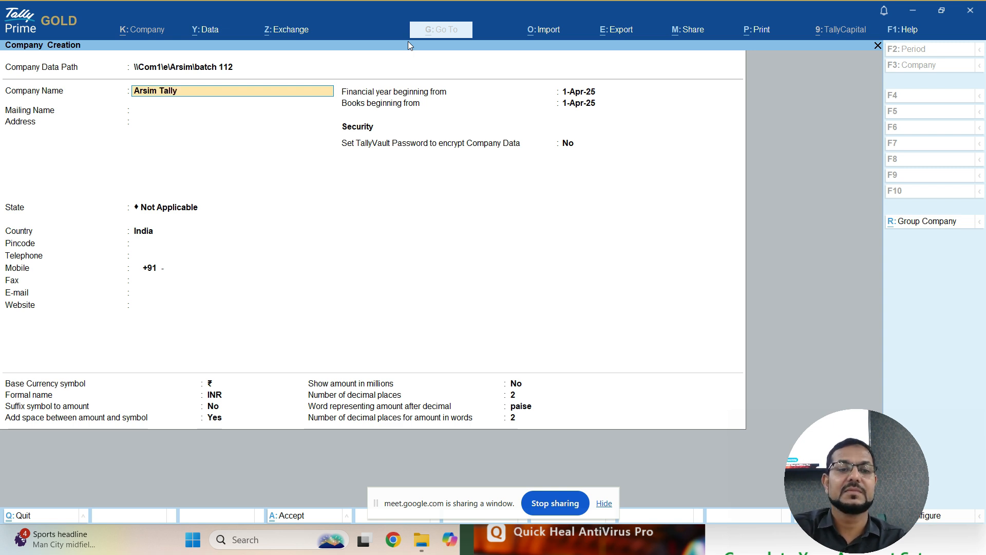
type("  GST")
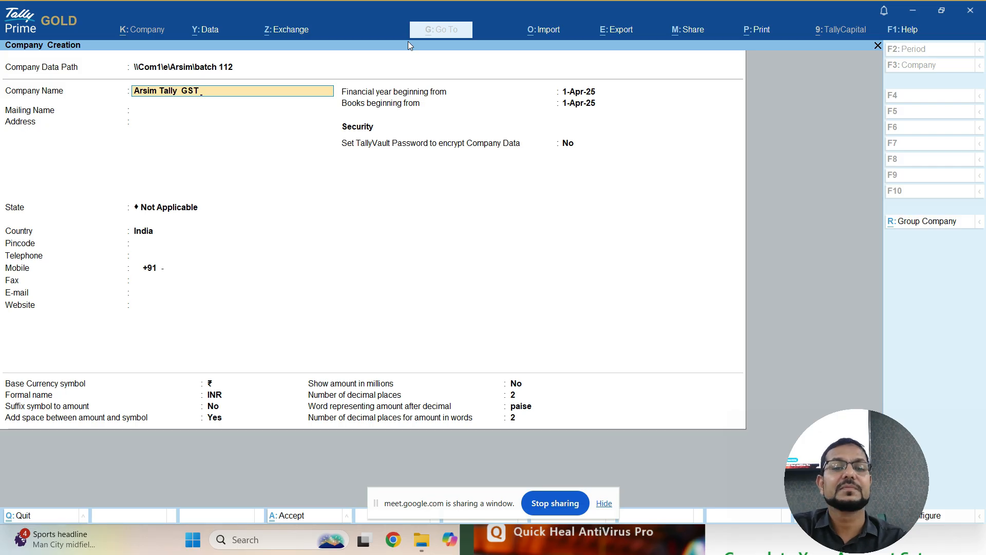
type(" Trainingand")
key("BackSpace")
key("BackSpace")
key("BackSpace")
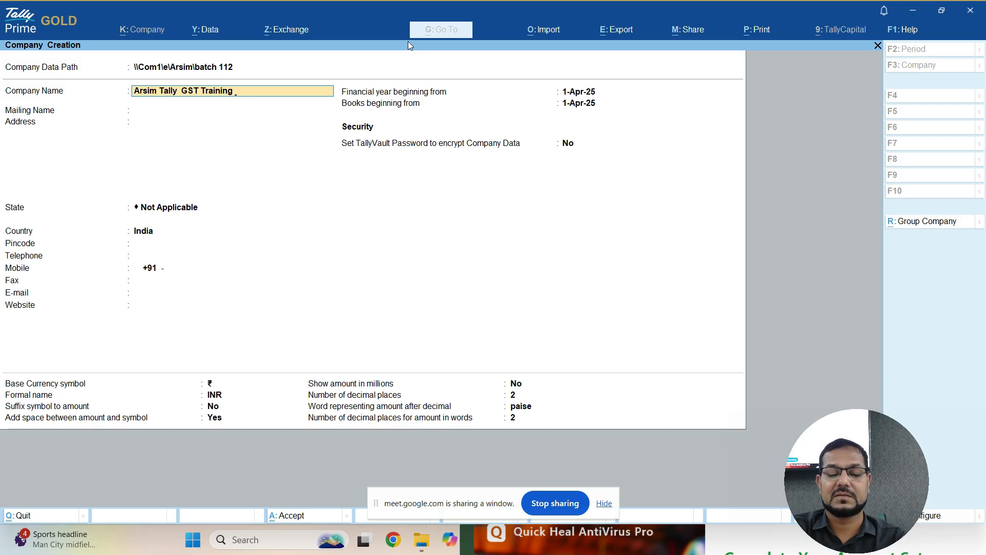
type("&")
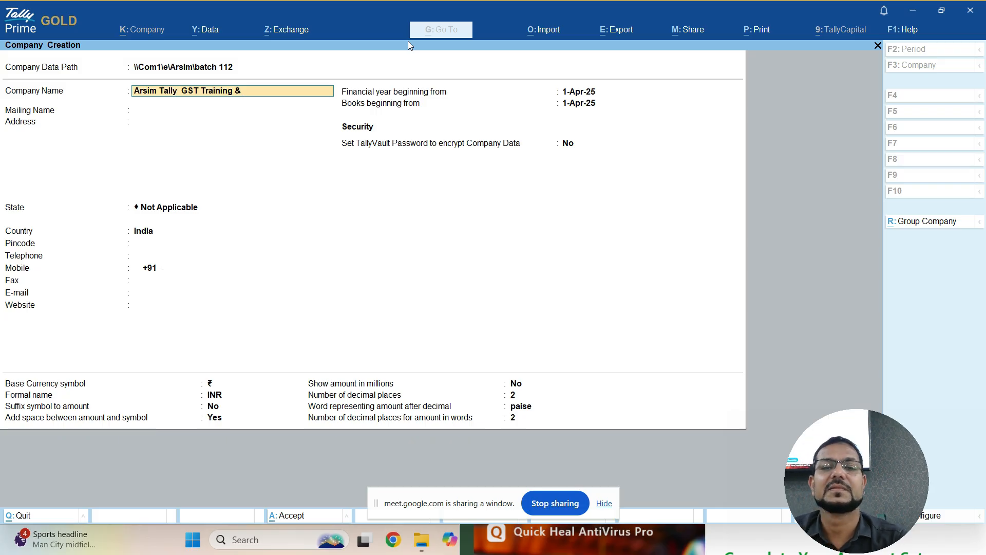
type("P")
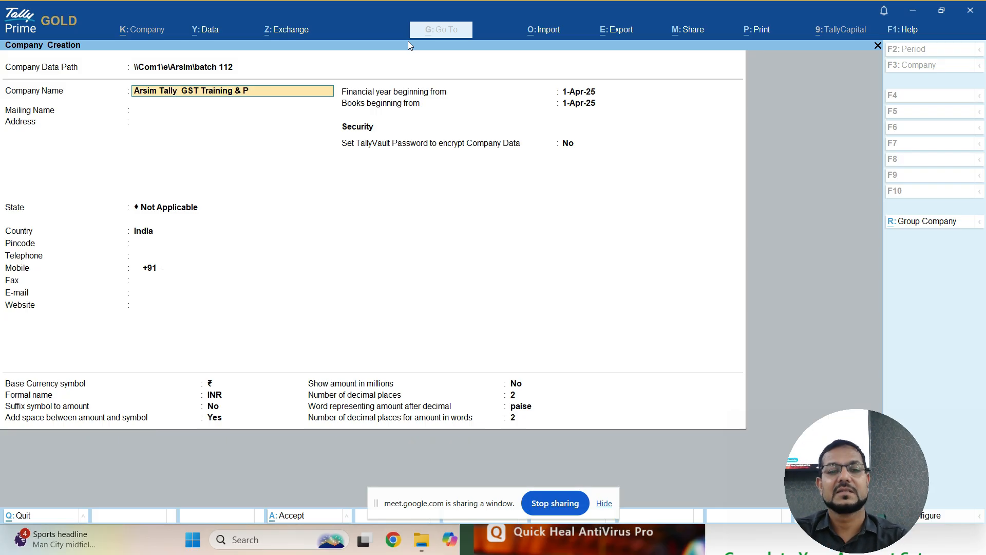
type("lace")
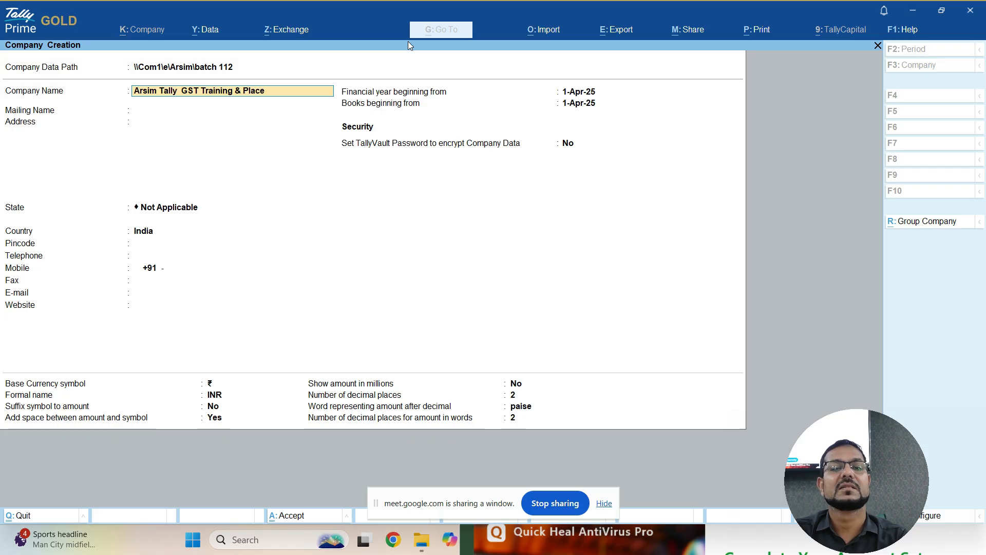
type("ment Services")
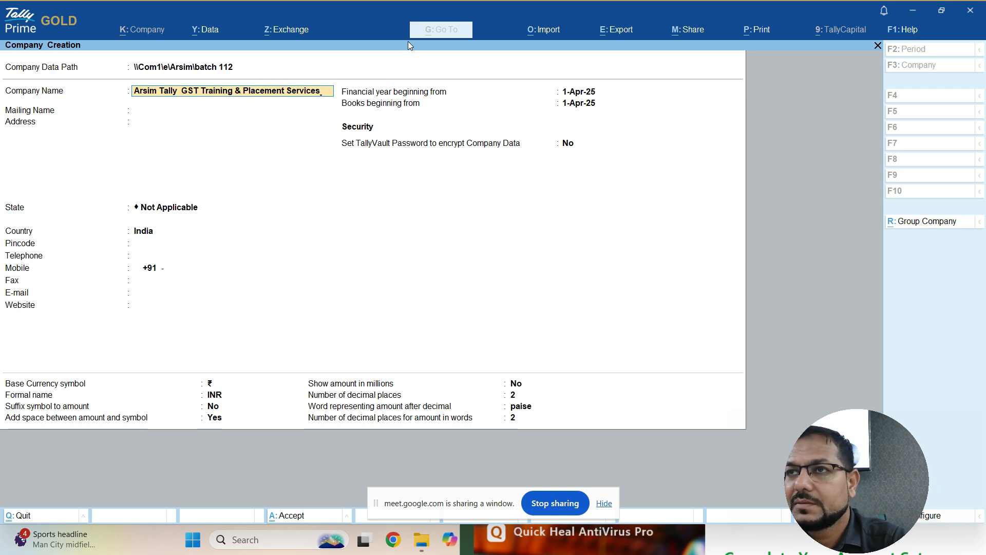
- Accept the company name and keep the auto-filled mailing name unchanged
key("Return")
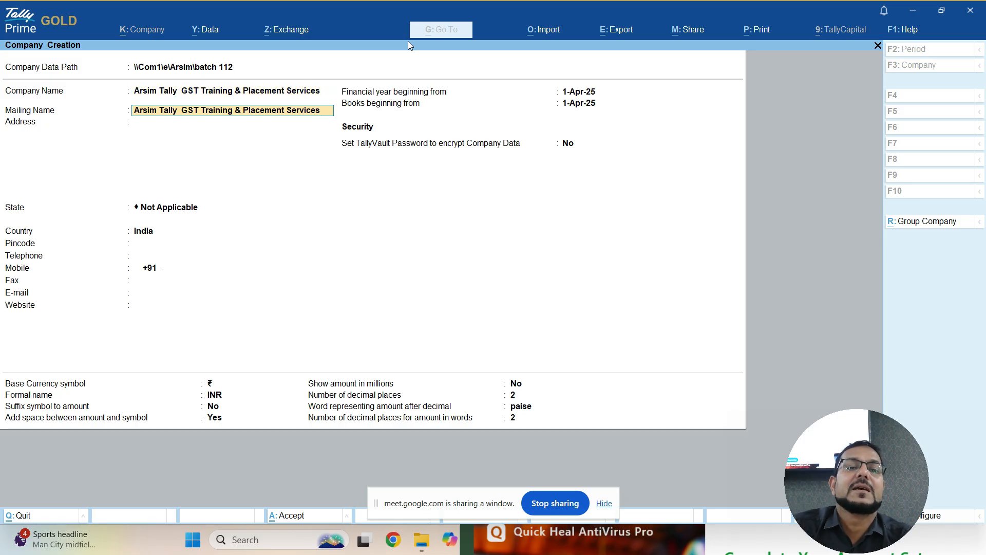
key("Return")
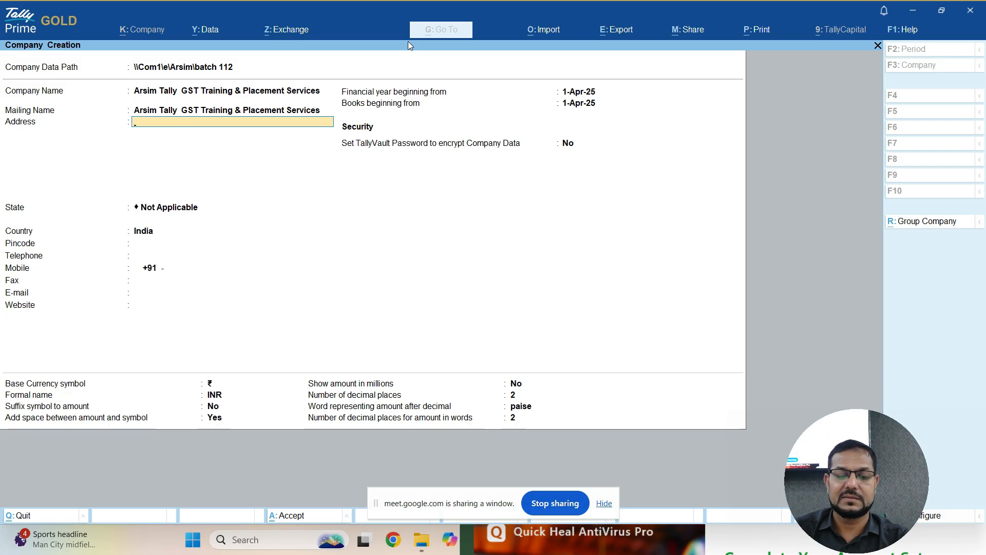
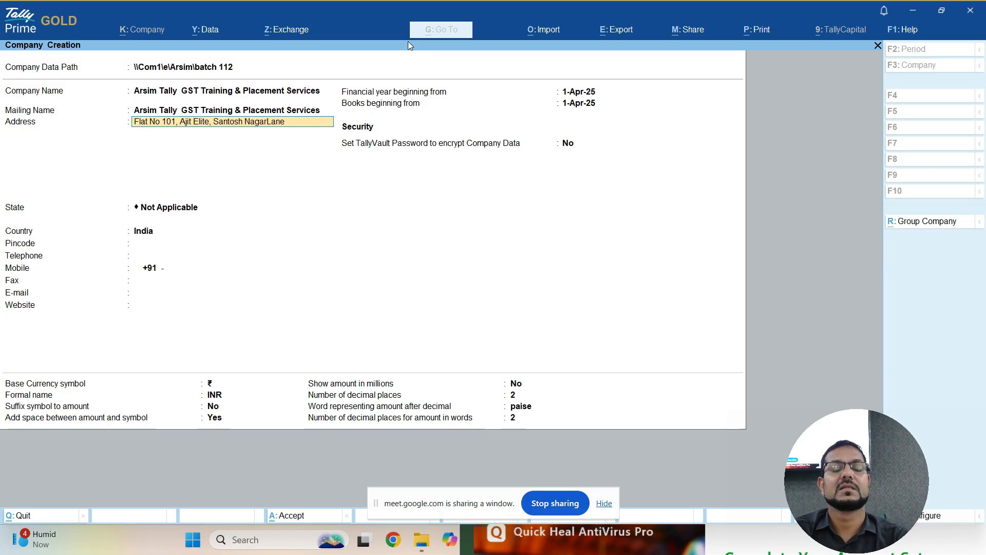
- Enter the company's two-line street address and advance to the State field
key("Return")
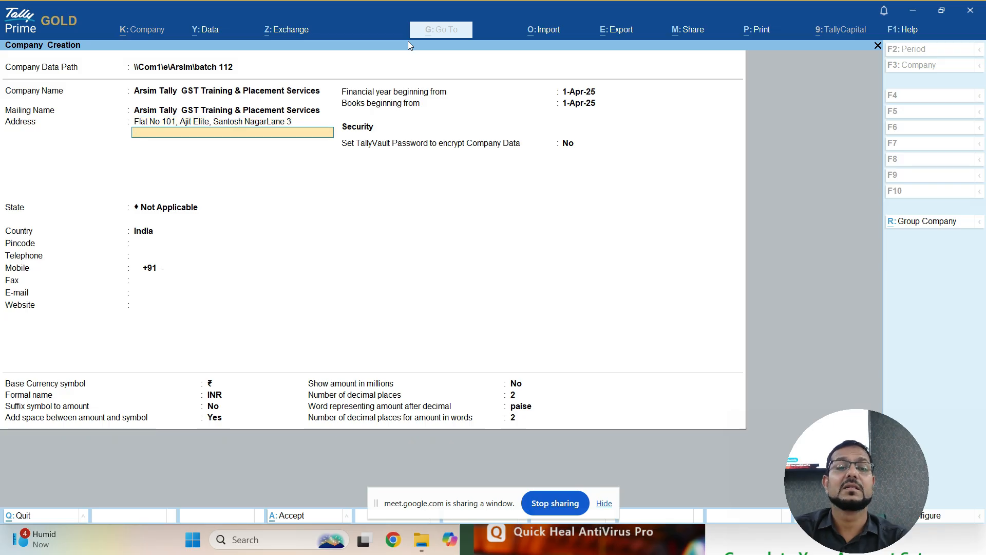
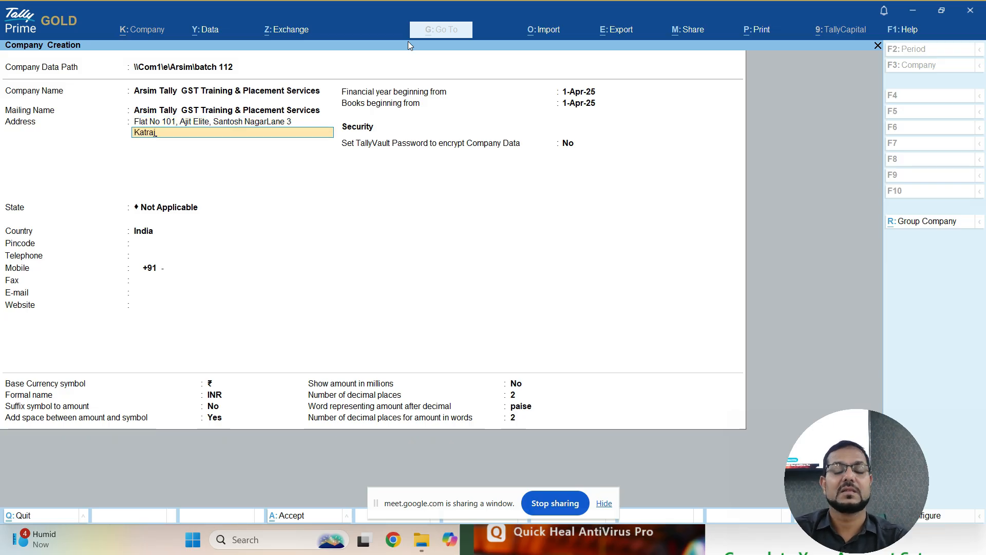
key("Return")
key("Return")
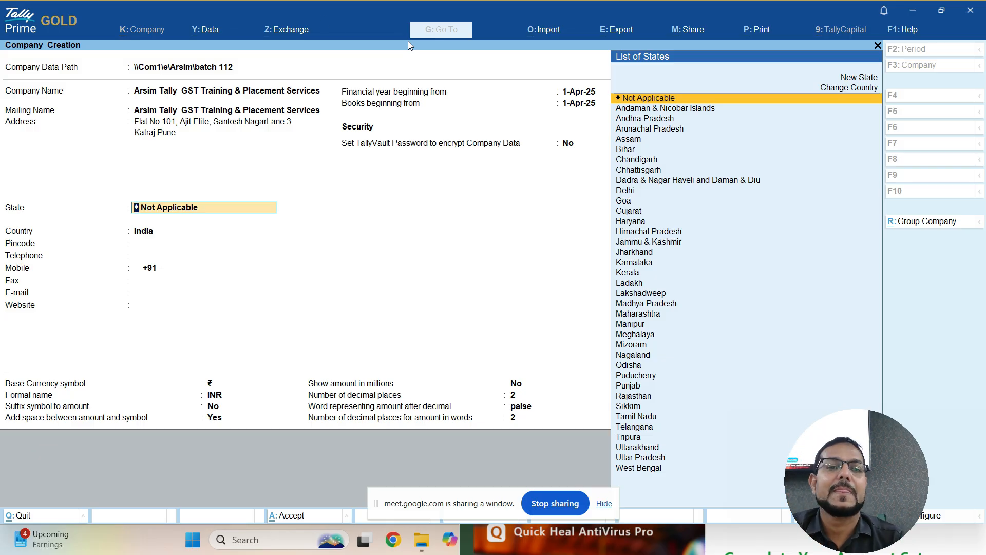
- Filter the List of States with 'Maha' and select Maharashtra
type("Maha")
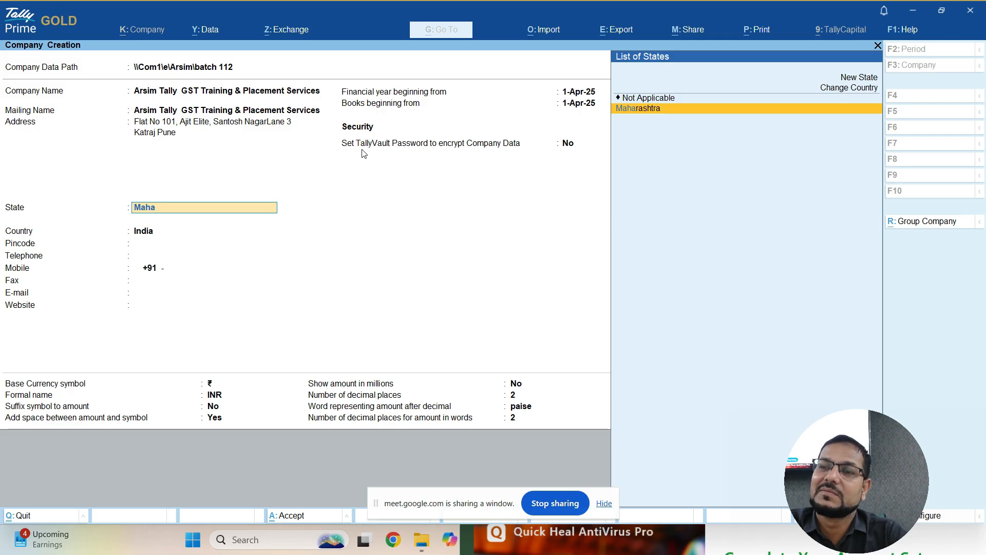
key("Return")
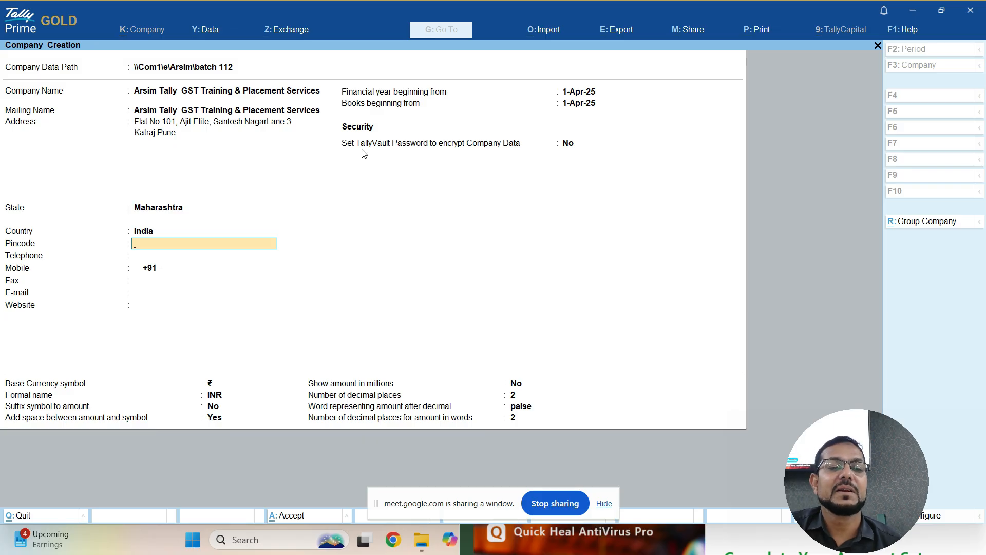
- Enter the company's pincode and leave telephone, mobile, fax, e-mail and website blank
type("41")
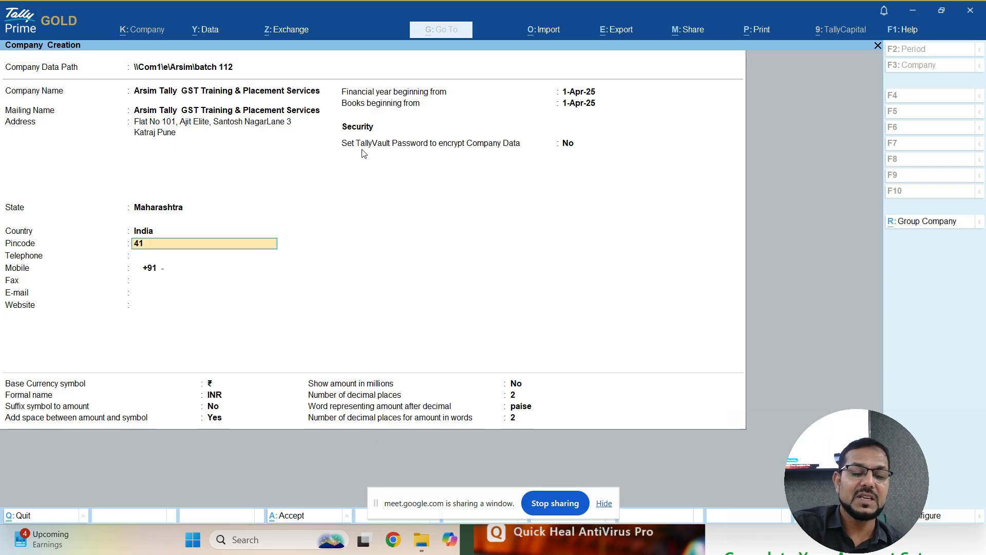
type("1046")
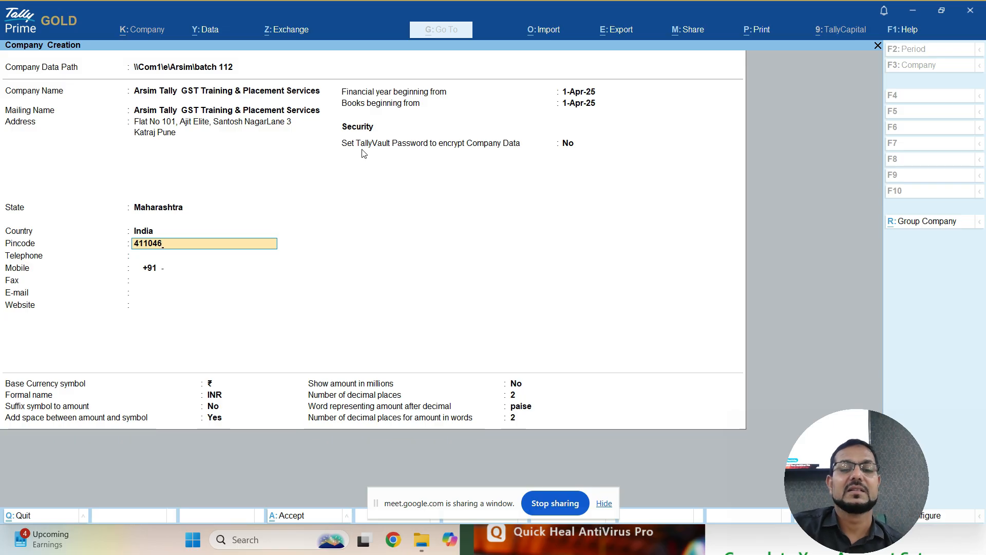
key("Return")
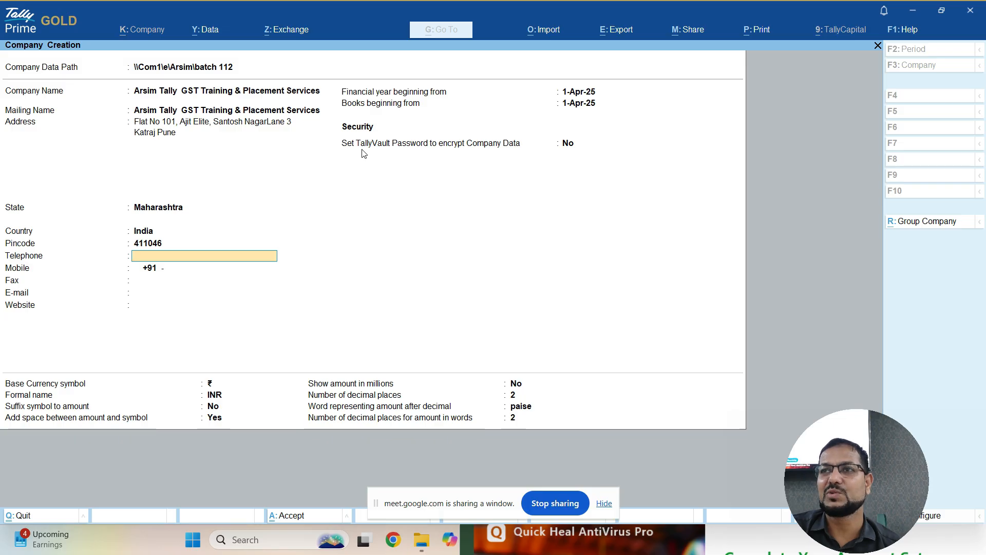
key("Return")
key("Return")
key("Return")
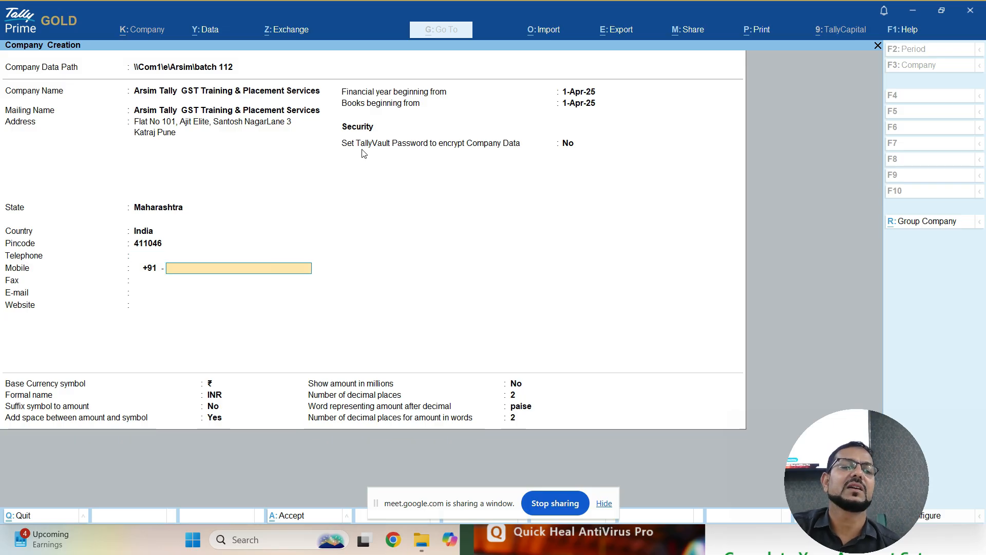
key("Return")
key("Return")
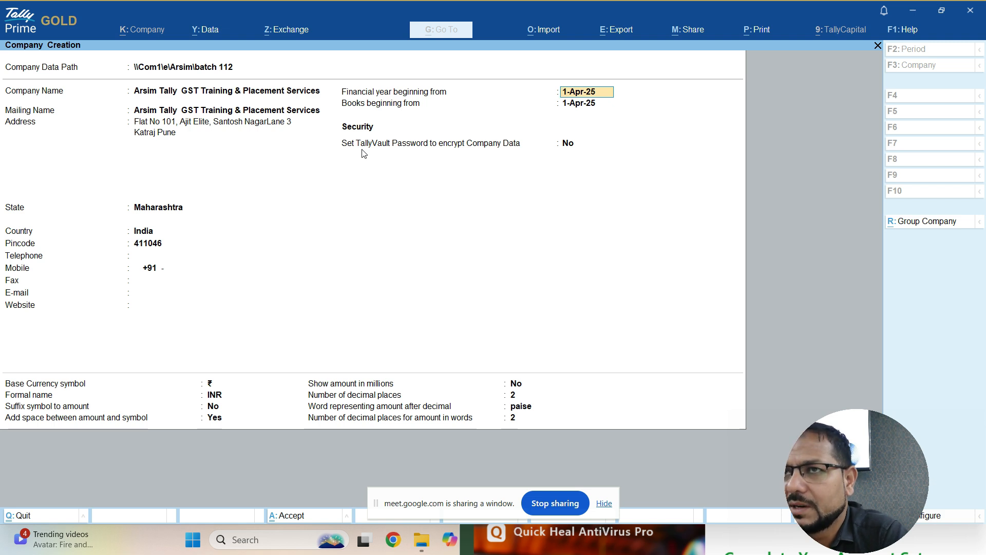
- Accept 1-Apr-25 as the Financial year beginning from date
key("Return")
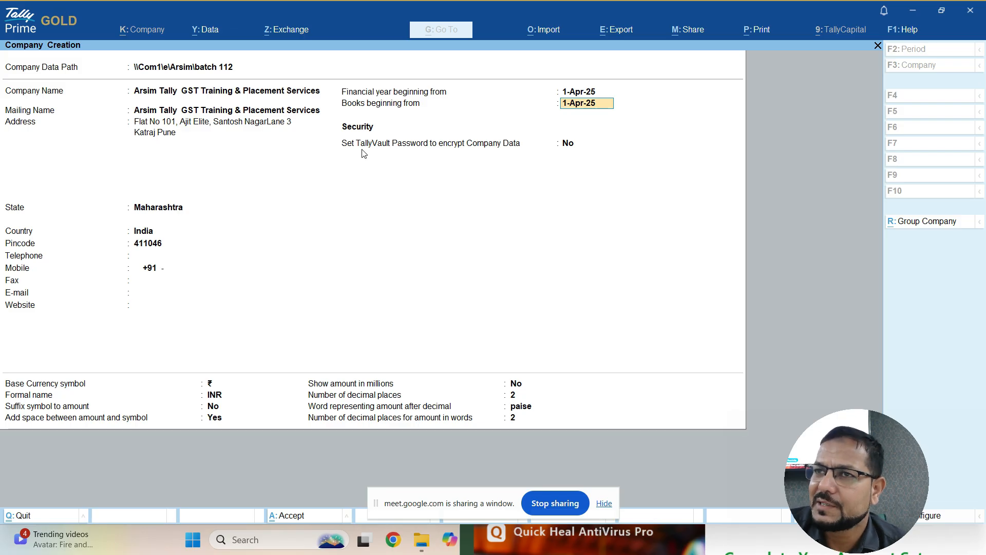
- Accept 1-Apr-25 as the Books beginning from date
key("Return")
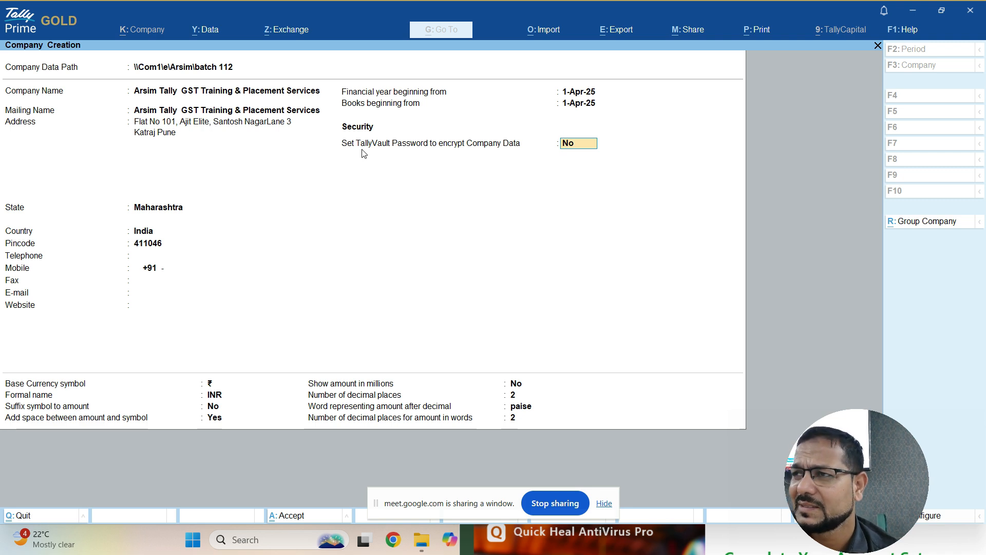
- Set TallyVault encryption back to No after briefly choosing Yes
type("y")
key("Return")
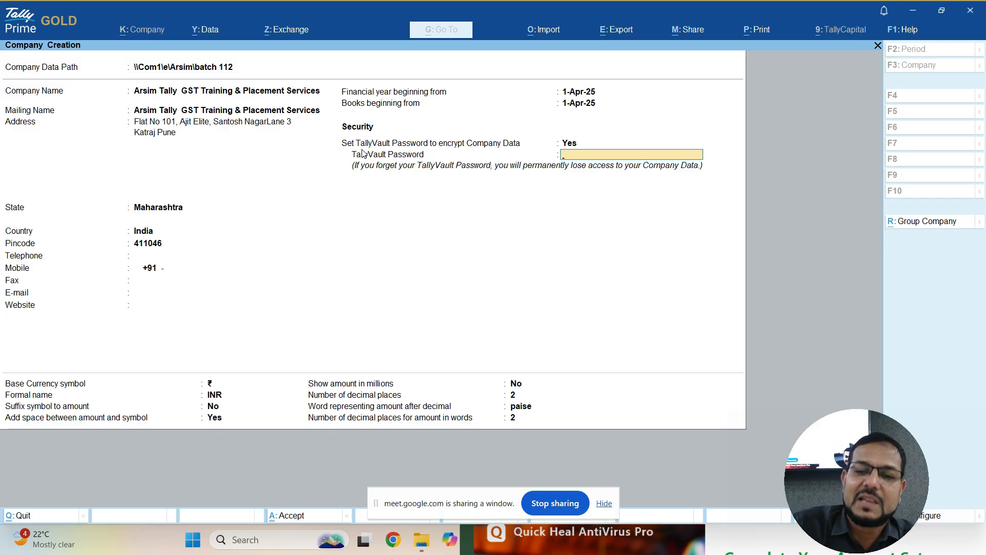
key("BackSpace")
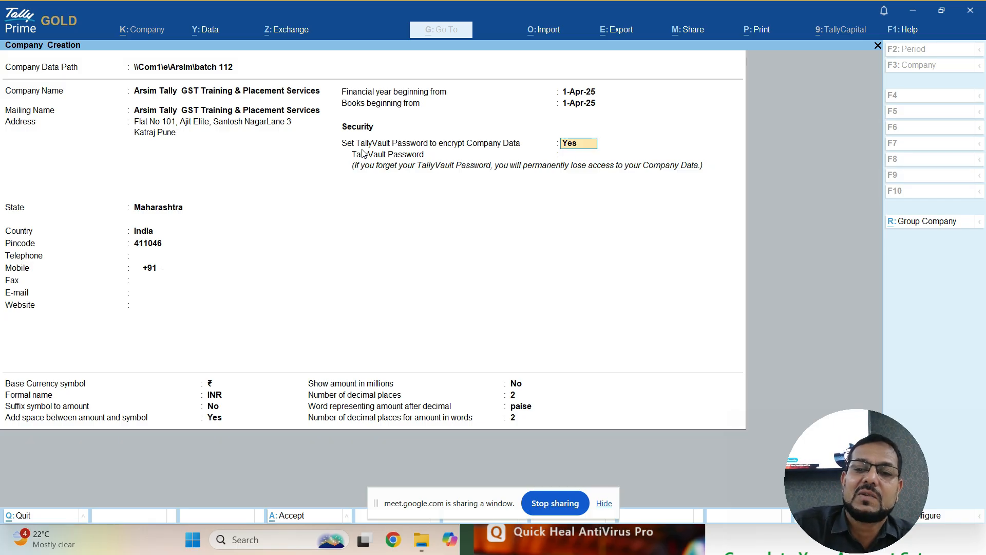
type("n")
key("Return")
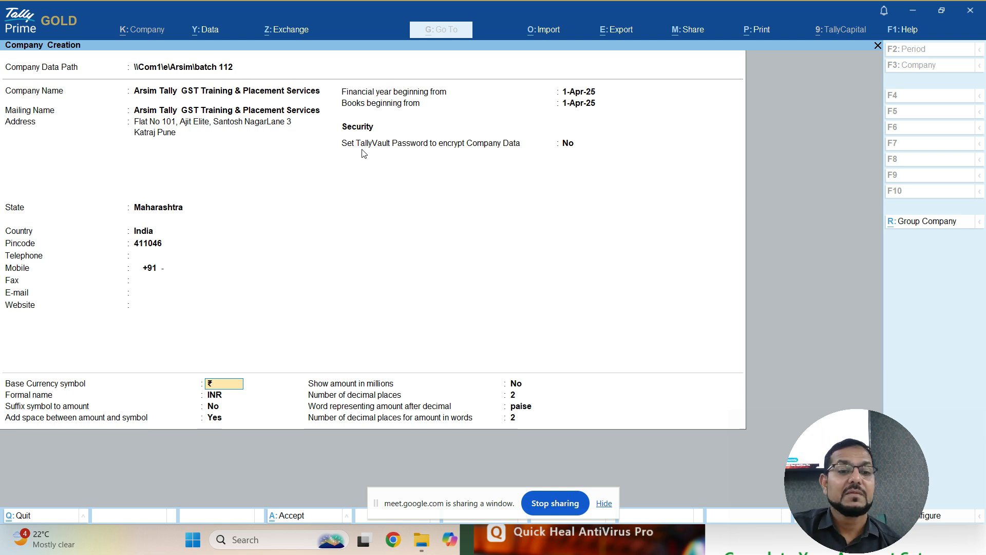
- Keep default currency settings: ₹ symbol, INR, prefixed with space, no millions, 2 decimals, paise
key("Return")
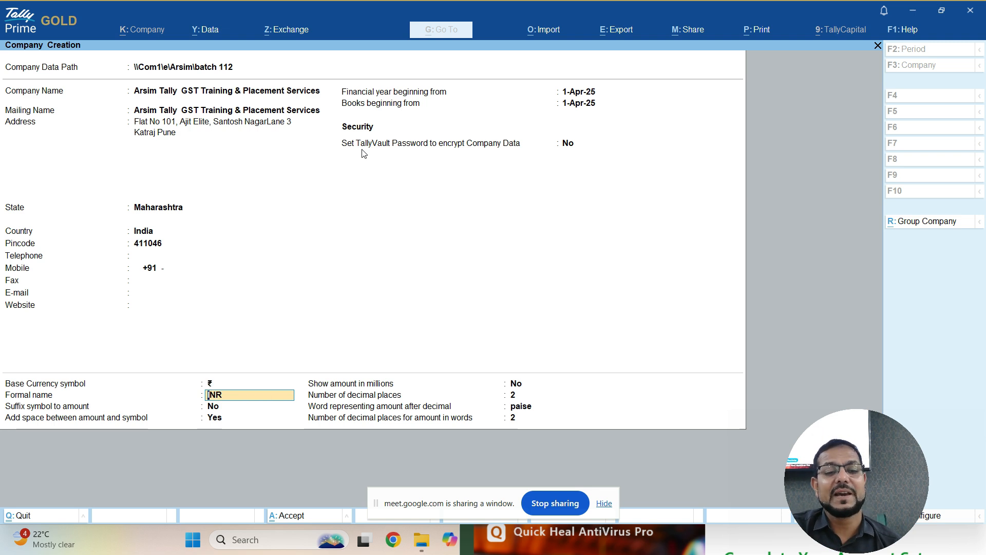
key("Return")
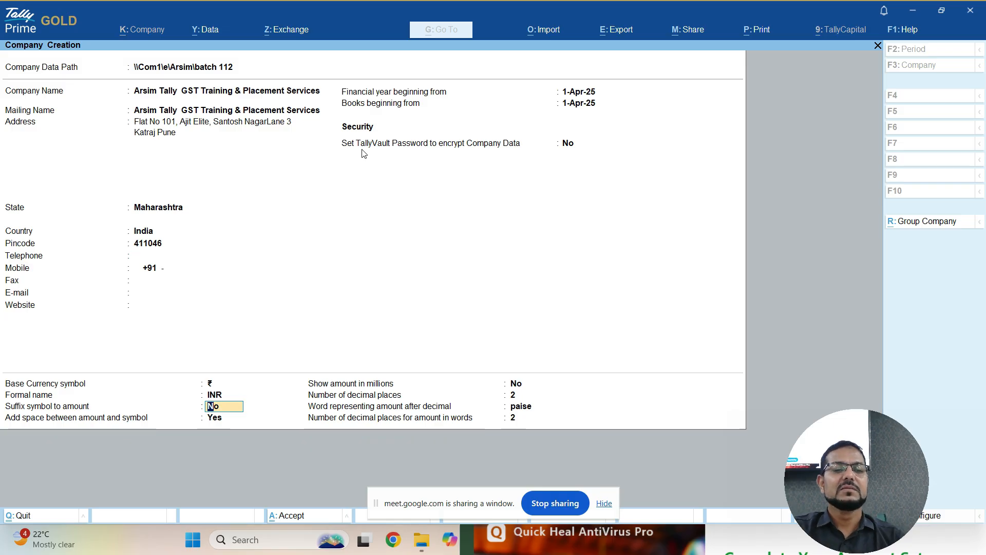
key("Return")
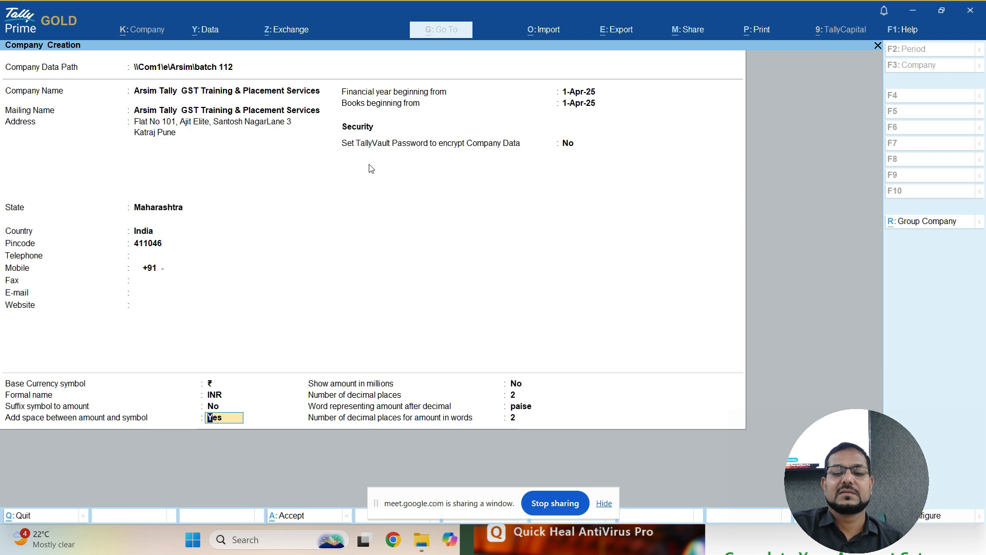
key("Return")
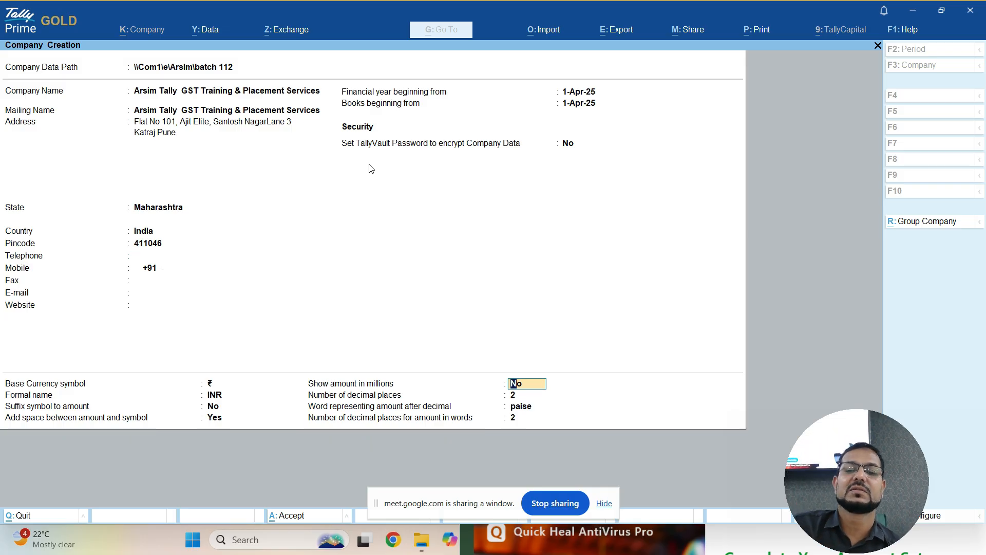
key("Return")
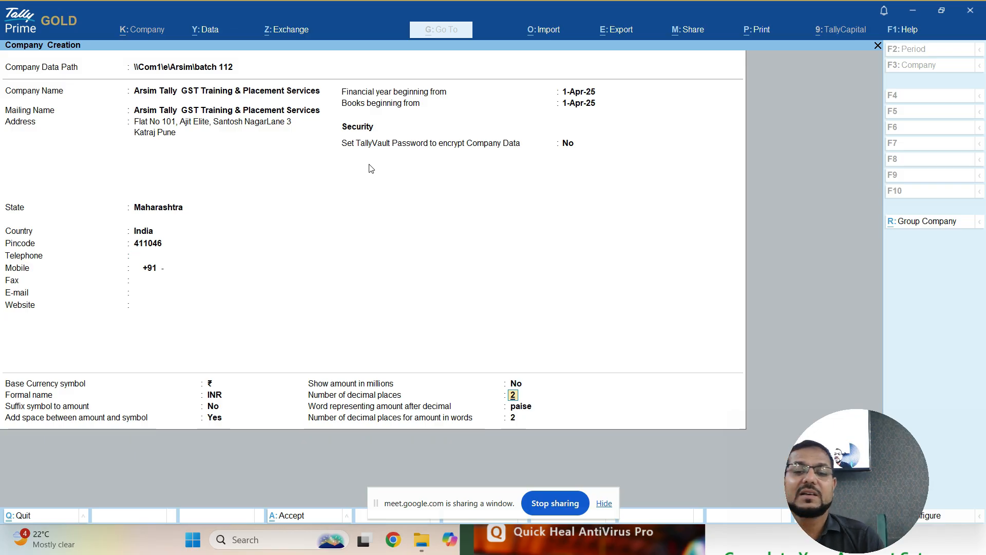
key("Return")
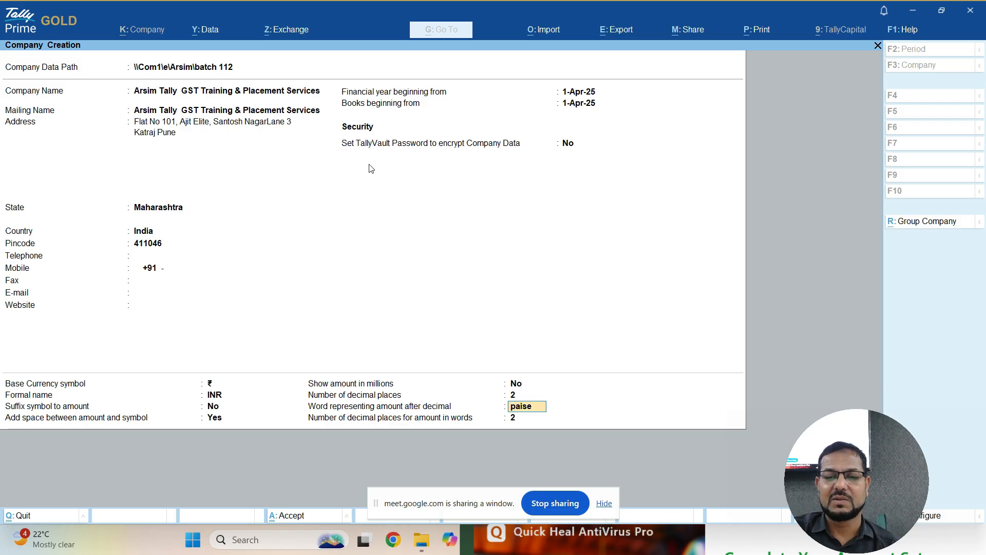
key("Return")
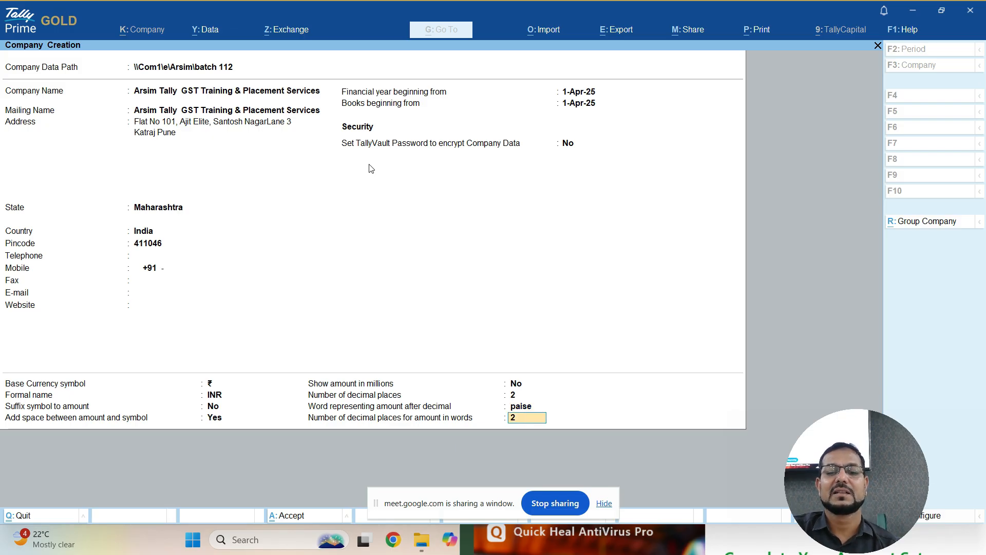
key("Return")
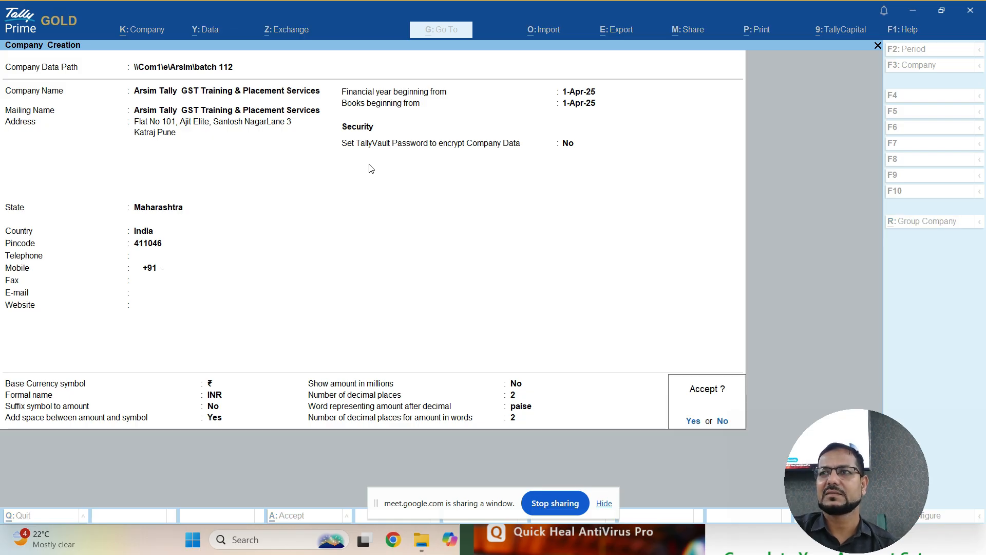
- Confirm the completed Company Creation form at the Accept prompt to save the company
key("Return")
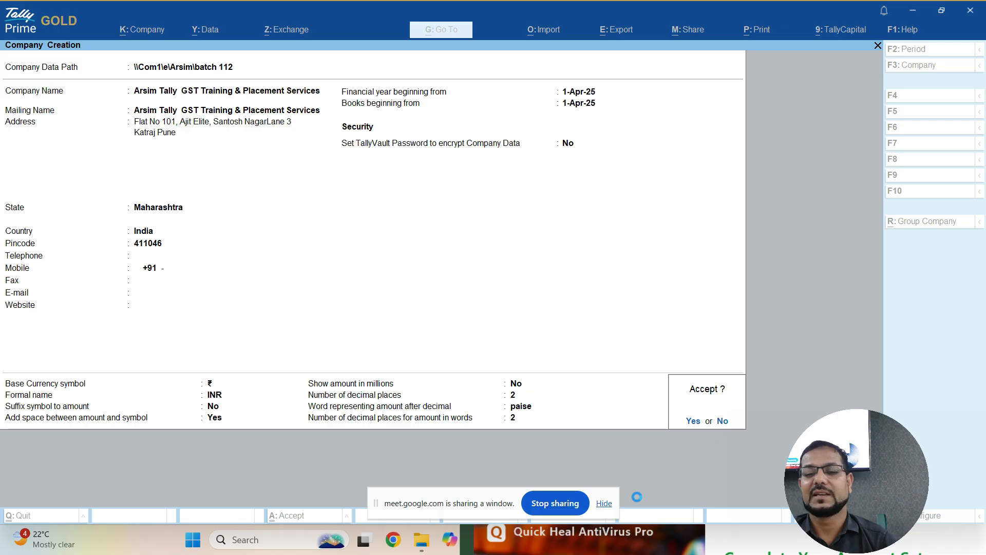
left_click(603, 502)
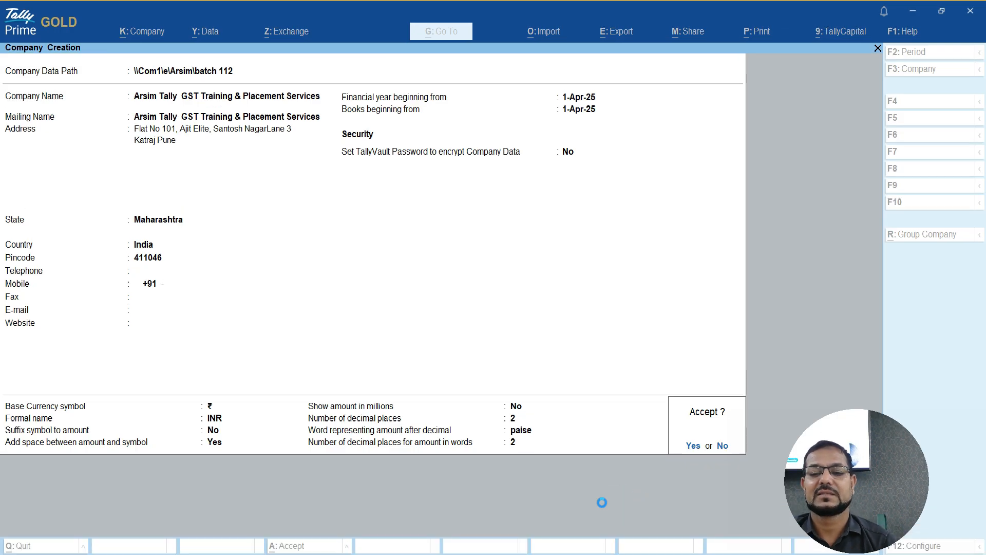
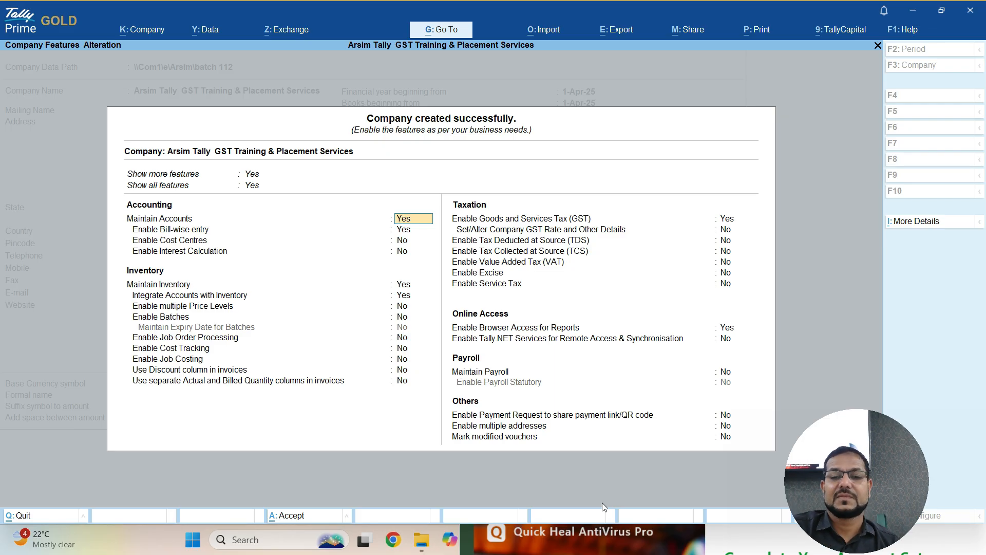
- Keep accounting defaults: bill-wise entry on, cost centres and interest off, inventory on
key("Return")
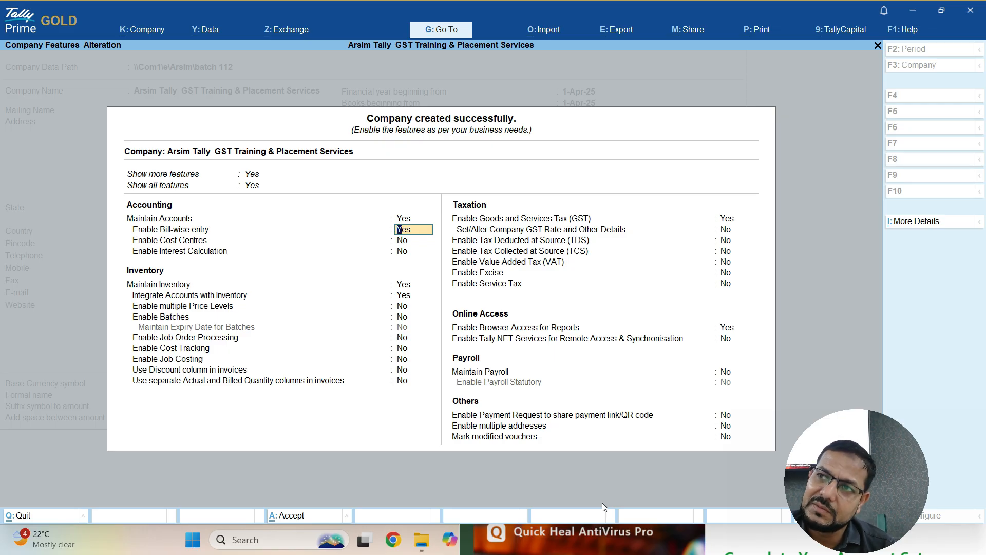
key("Return")
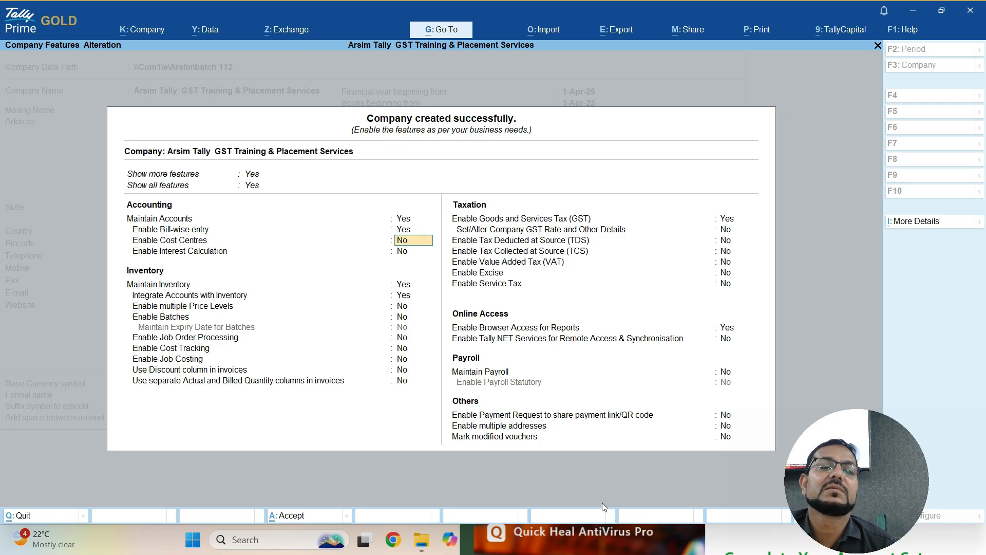
key("Return")
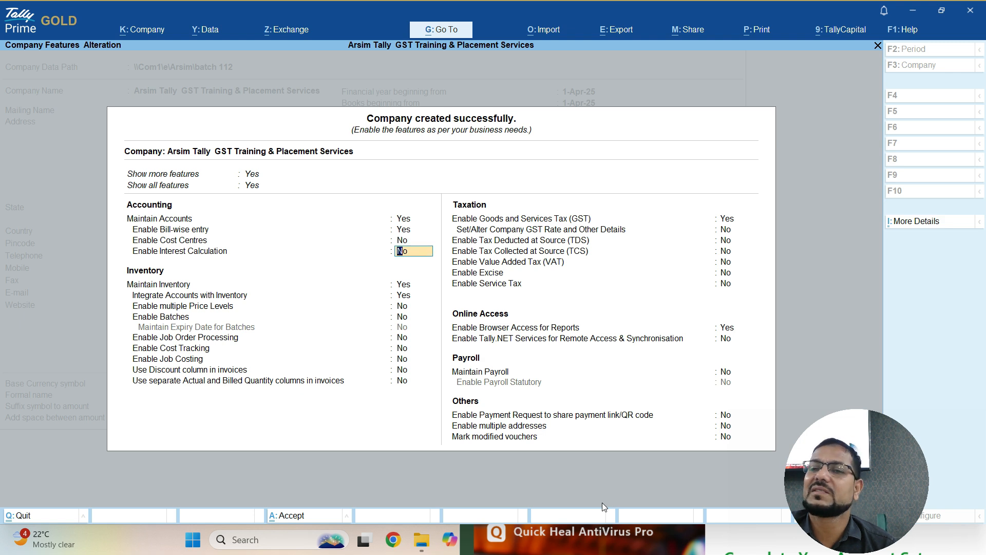
key("Return")
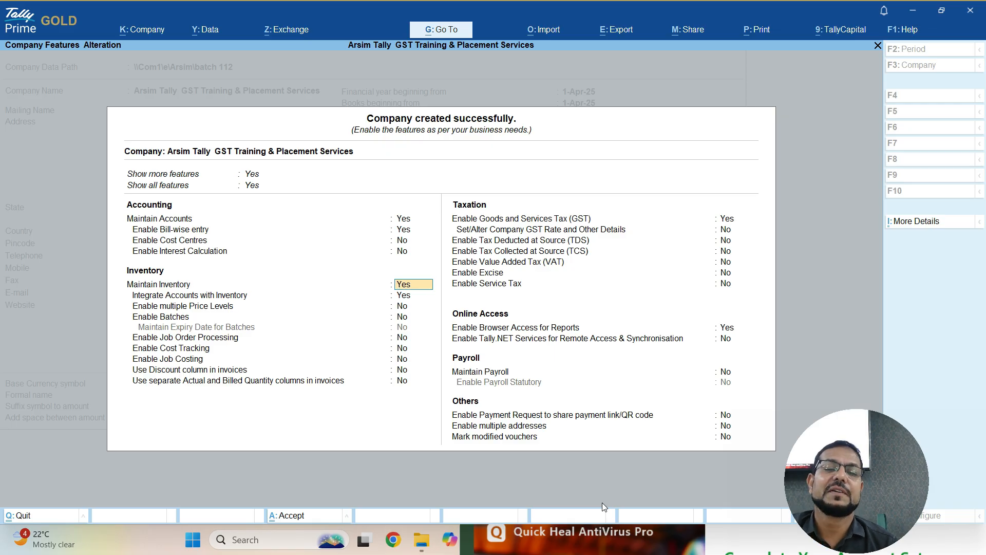
key("Return")
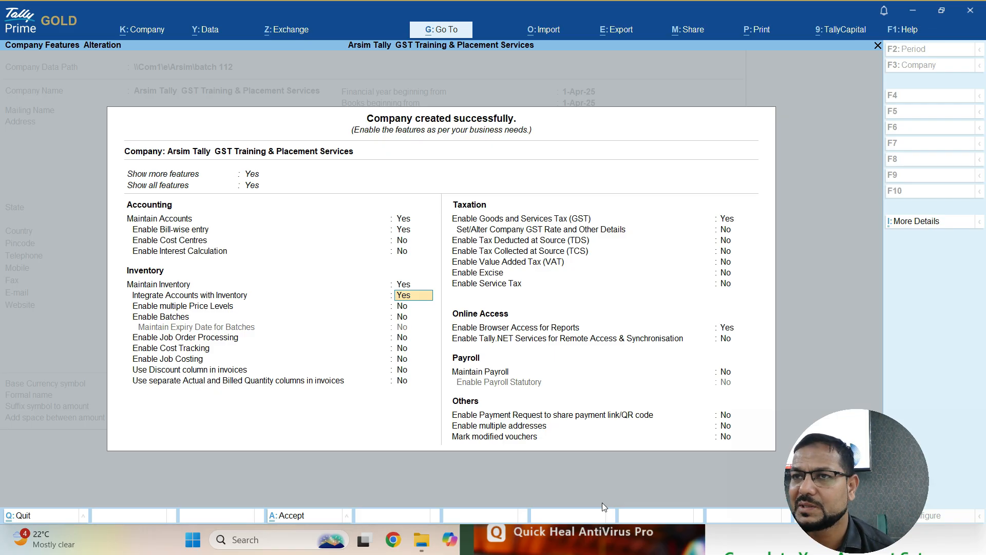
- Leave the remaining inventory options off and keep GST enabled to open its registration details
key("Down")
key("Down")
key("Down")
key("Down")
key("Down")
key("Down")
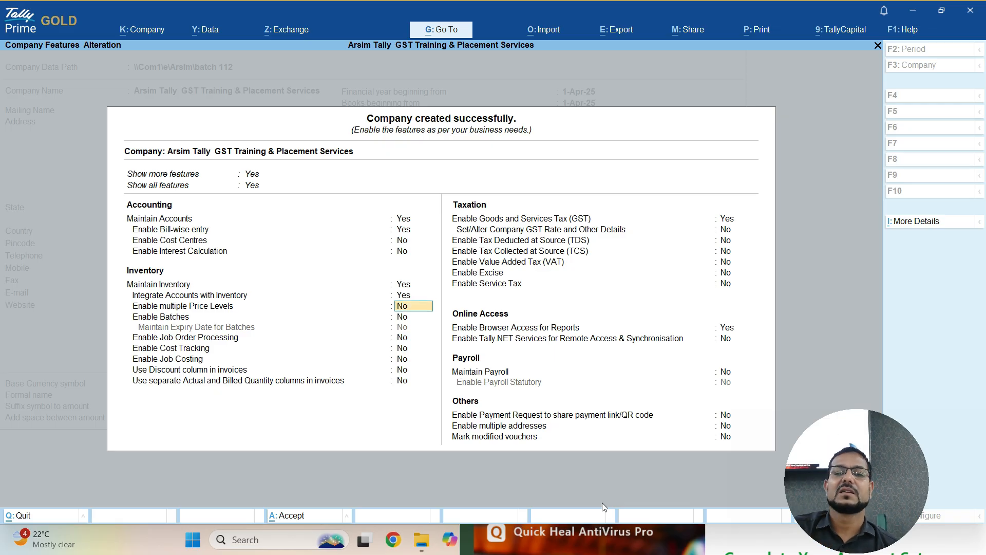
key("Down")
key("Down")
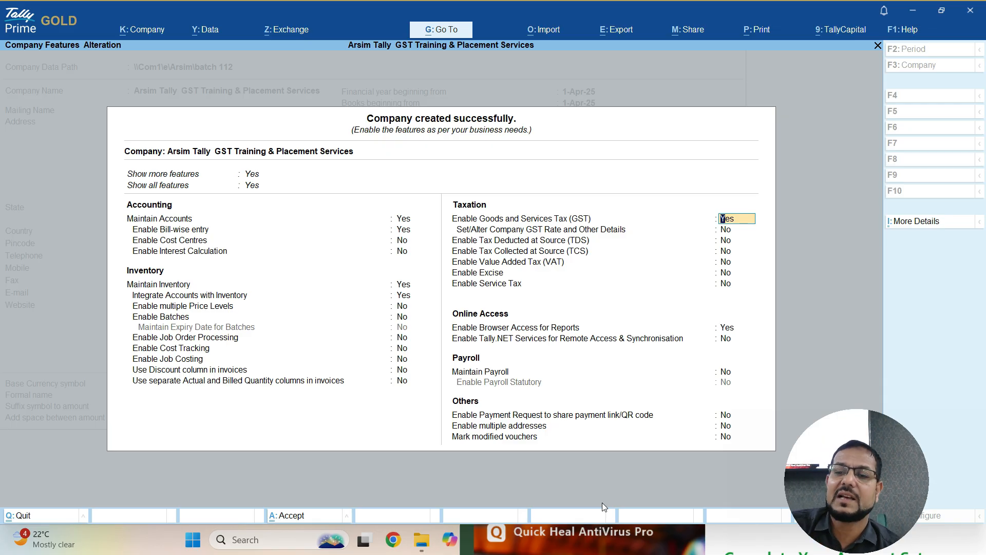
key("Return")
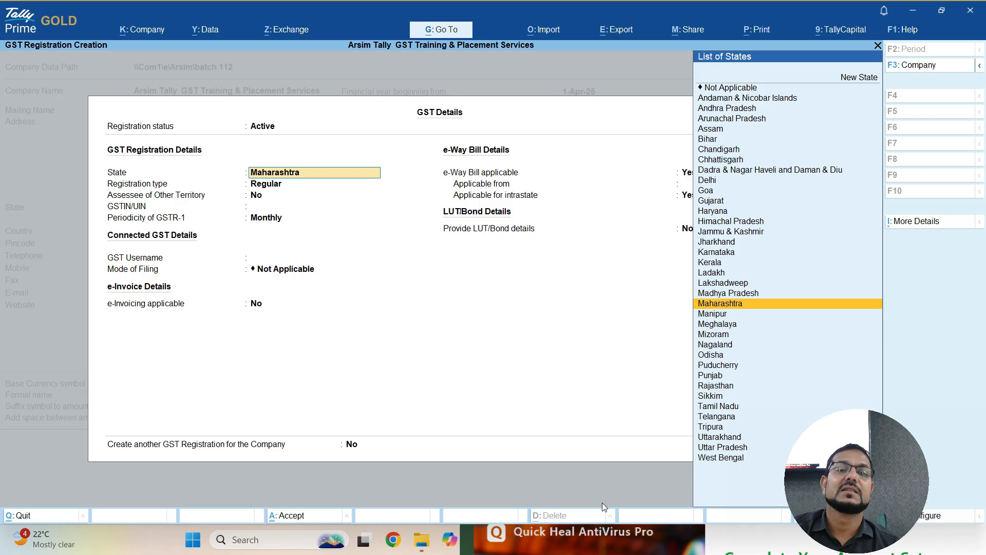
- Set GST state to Maharashtra, registration type Regular, and Assessee of Other Territory to No
key("Return")
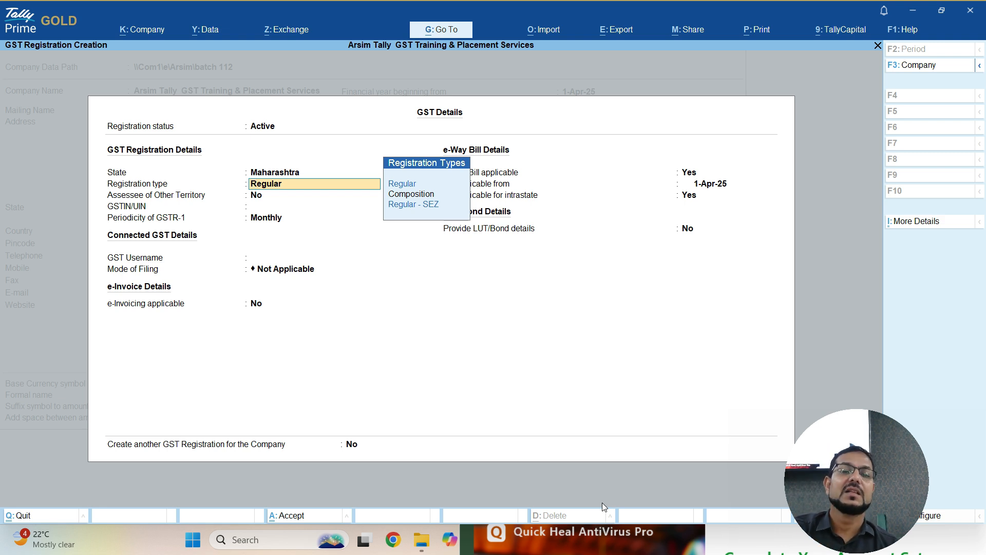
key("Return")
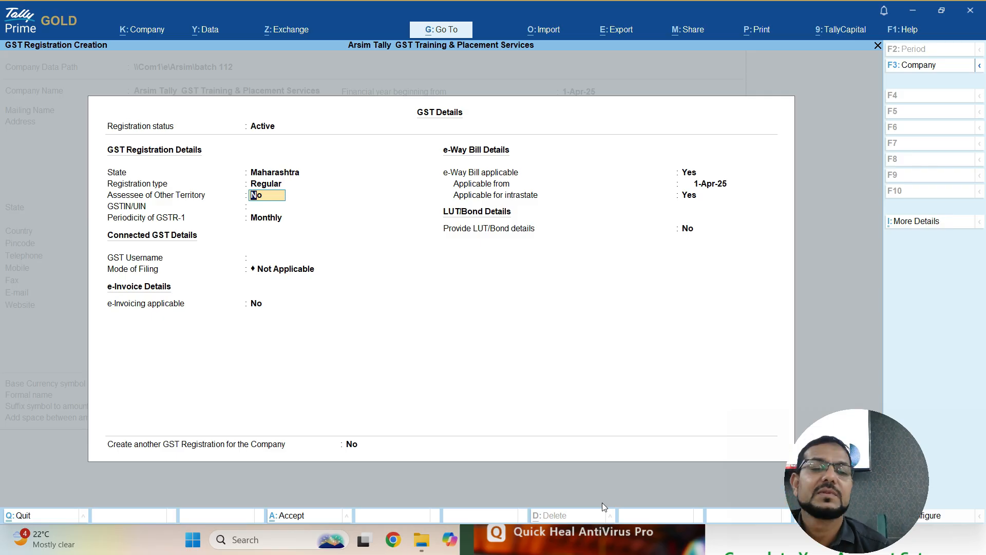
key("Return")
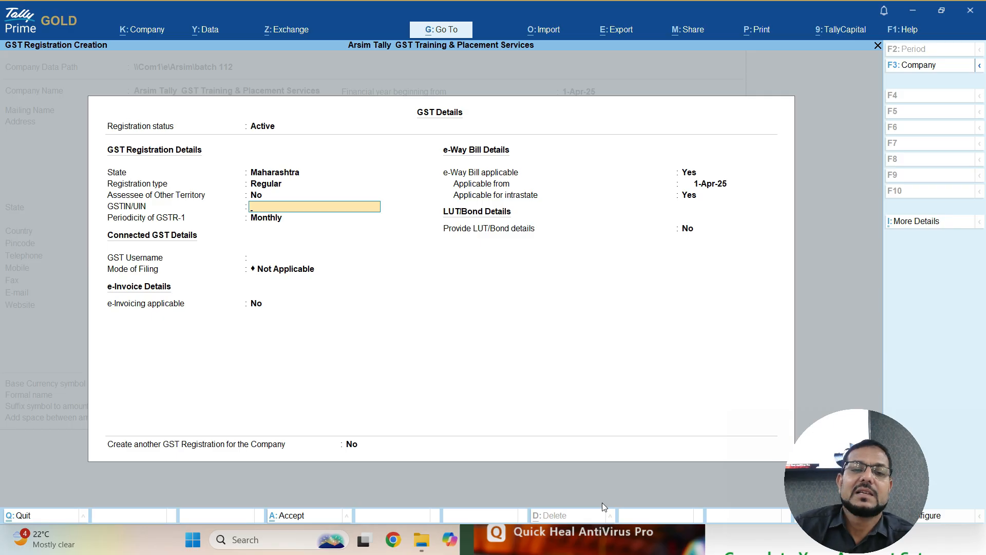
- Leave GSTIN and username blank, keep Monthly GSTR-1, e-invoicing not applicable, e-Way Bill No
key("Return")
key("Return")
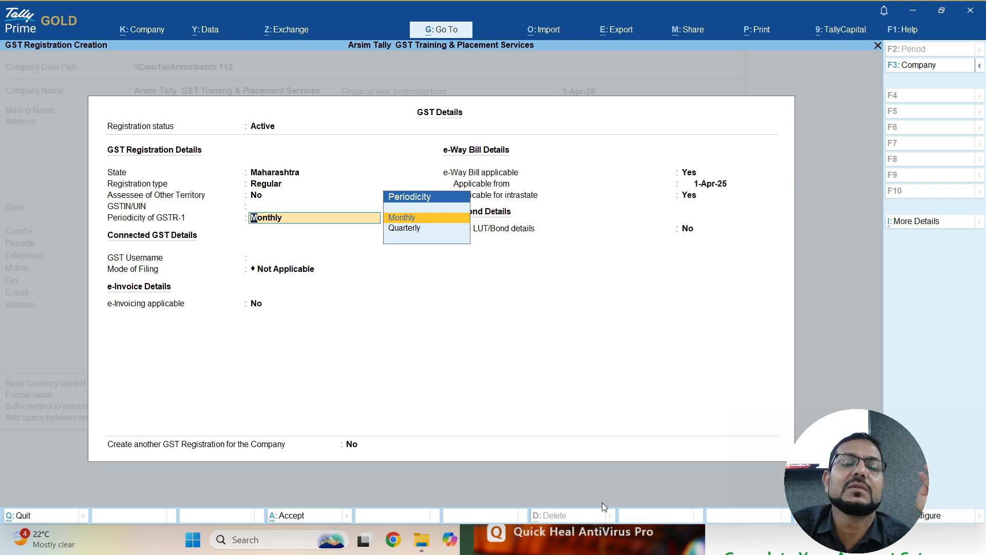
key("Return")
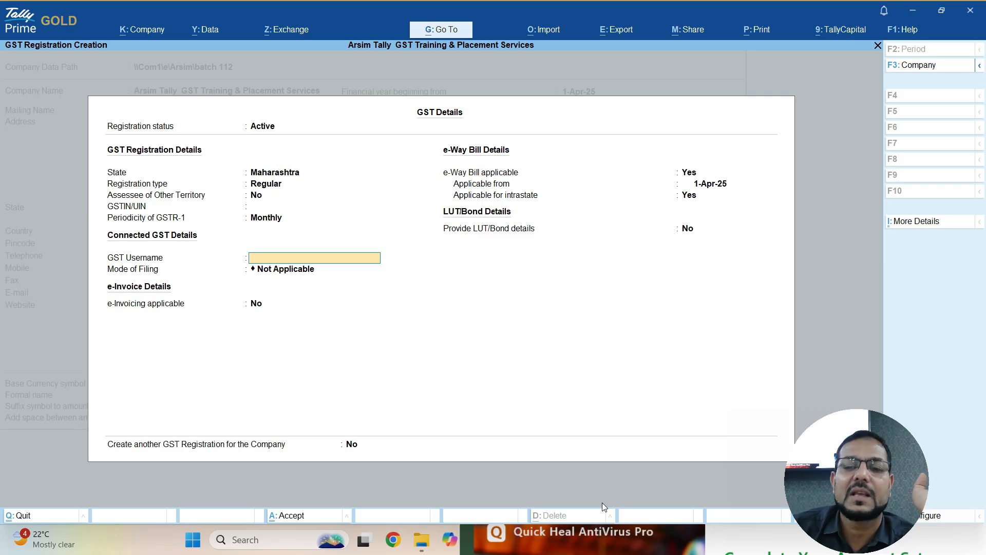
key("Return")
key("Return")
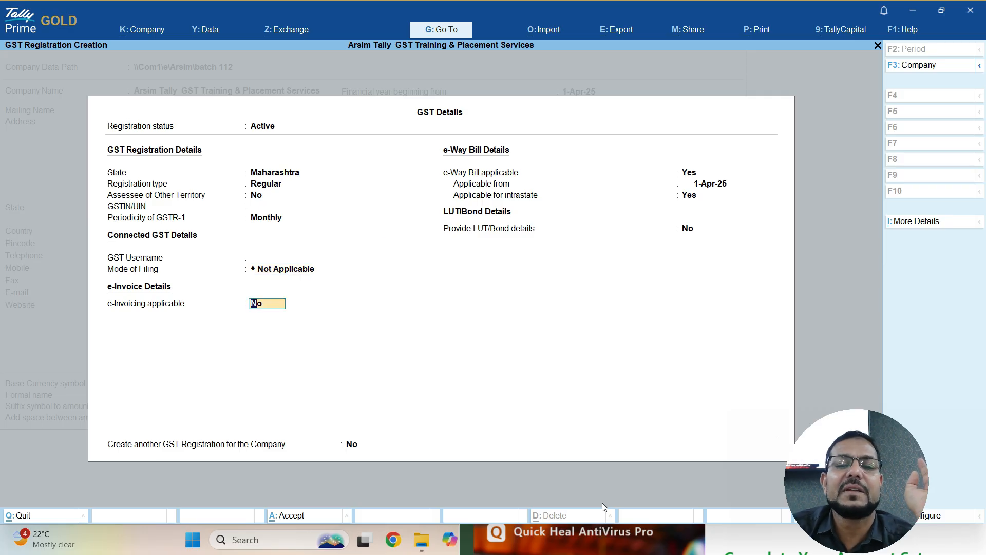
key("Return")
type("n")
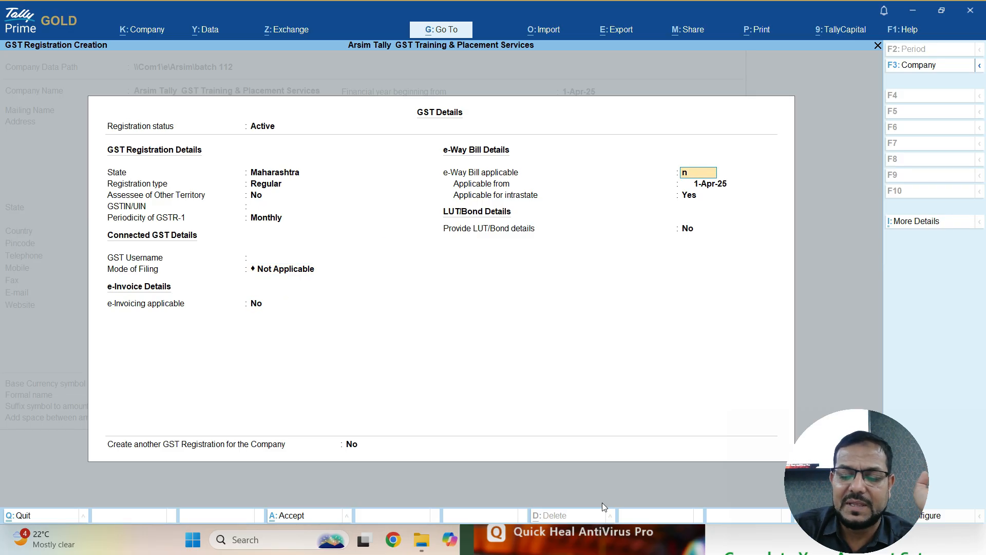
key("Return")
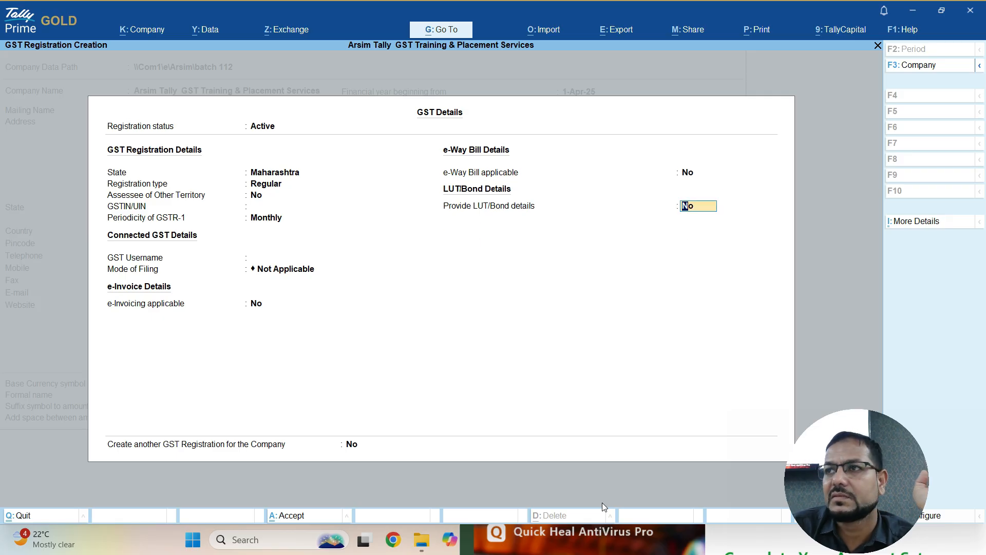
- Keep LUT/Bond at No and accept the GST registration details
key("Return")
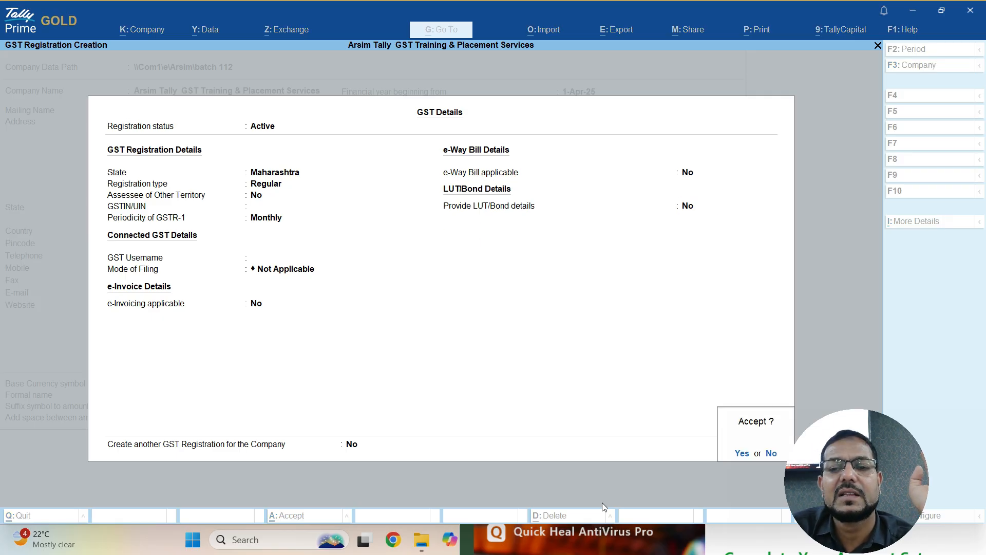
key("Return")
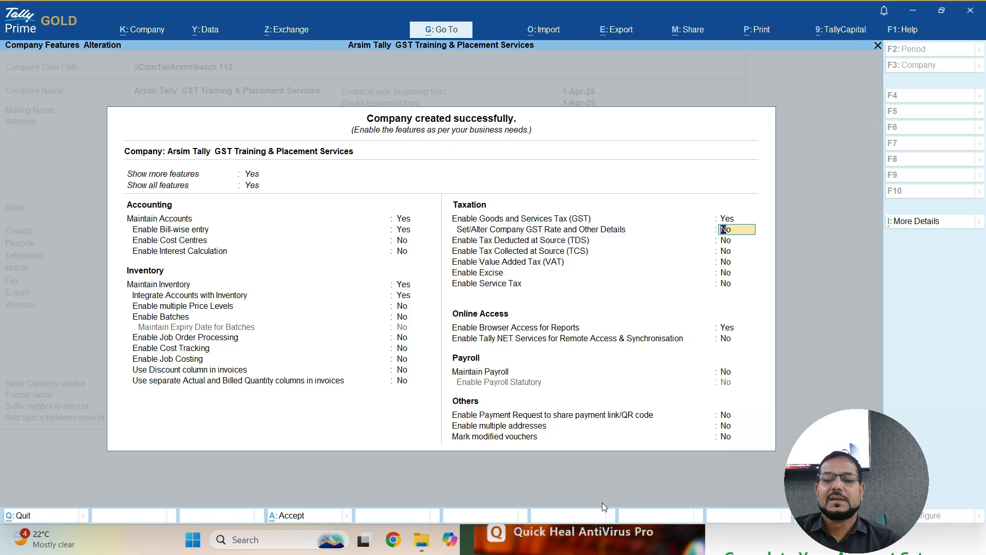
- Keep GST at Yes, leaving payroll, multiple addresses and modified-voucher marking at No
key("Return")
key("Return")
key("Return")
key("Return")
key("Return")
key("Return")
key("Return")
key("Return")
key("Return")
key("Return")
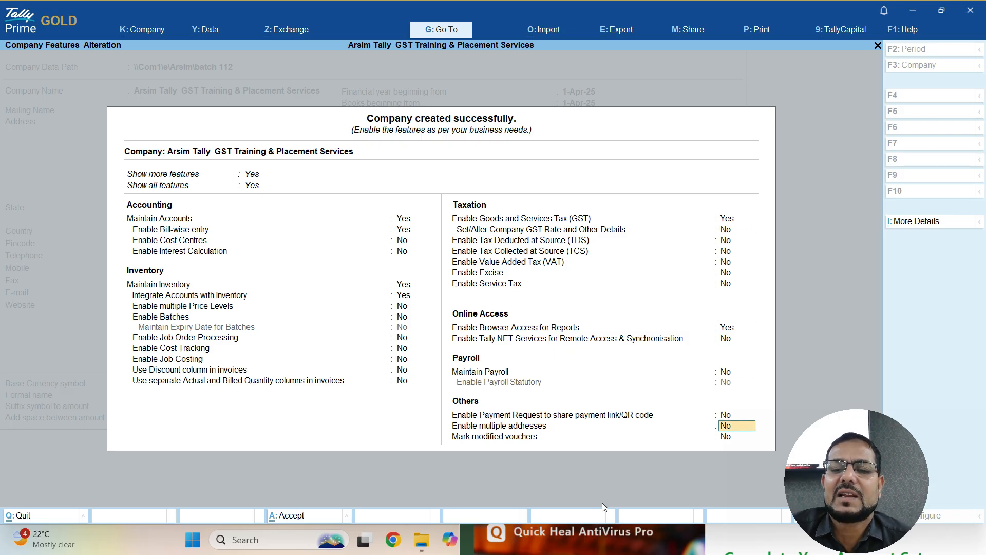
key("Return")
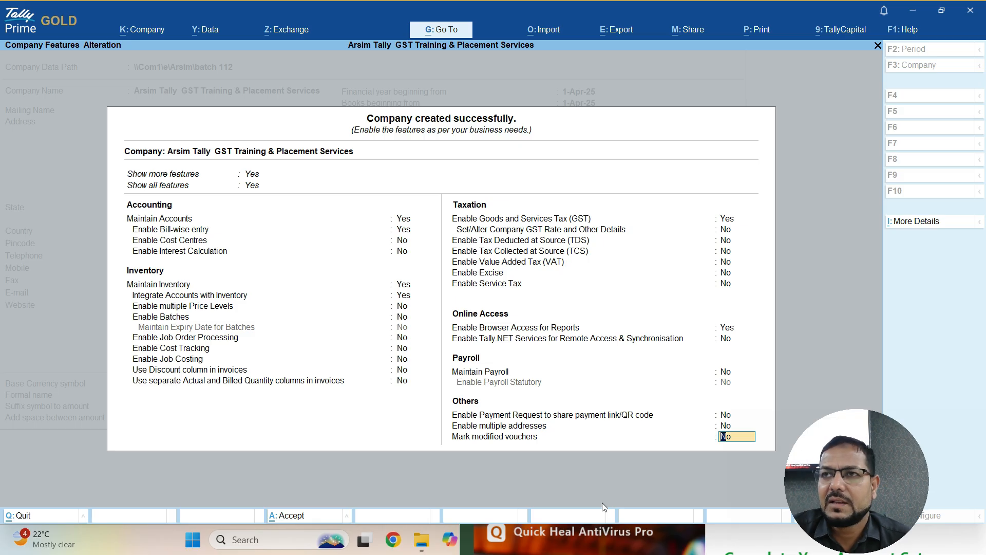
key("ctrl")
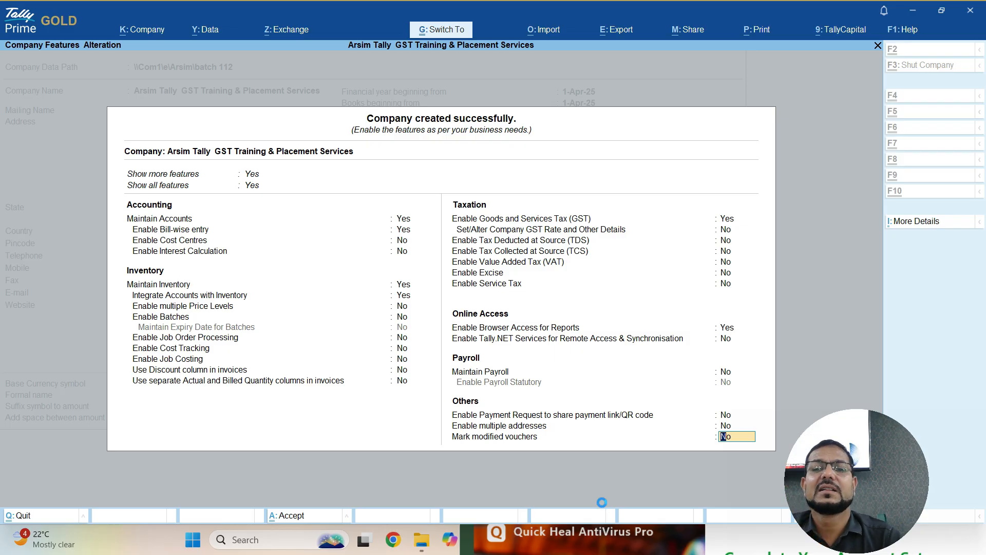
- Accept the company features with Ctrl+A, loading the company for 1-Apr-25 to 31-Mar-26
key("ctrl+a")
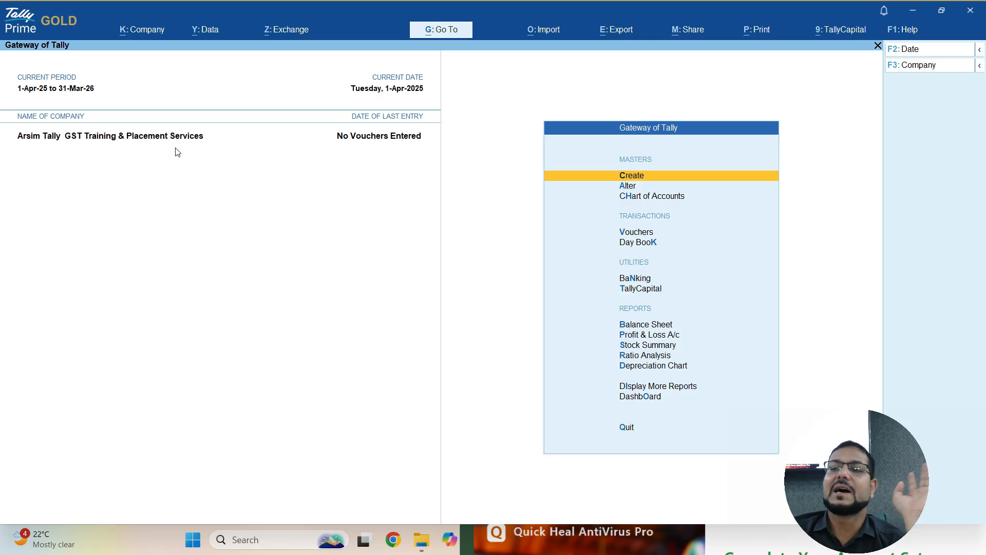
key("Up")
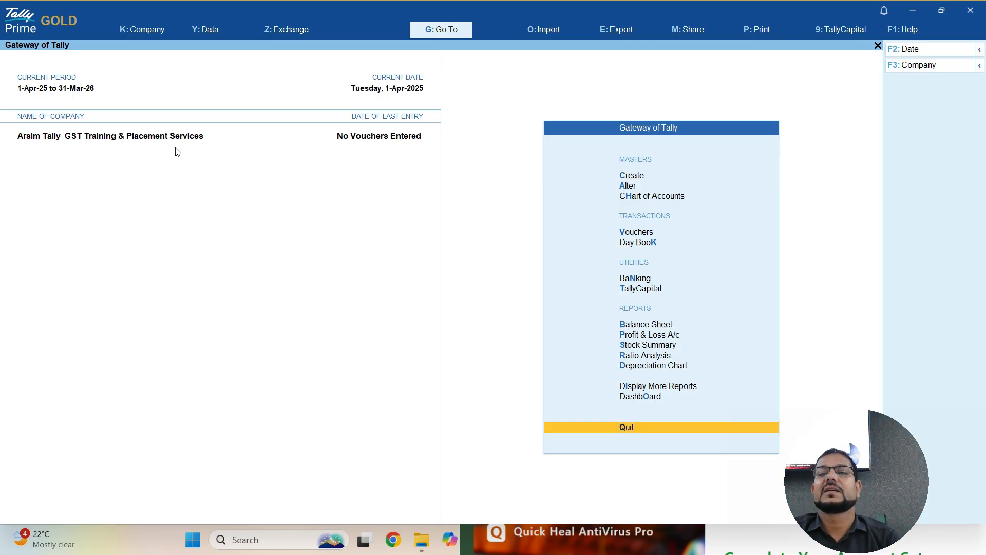
key("Down")
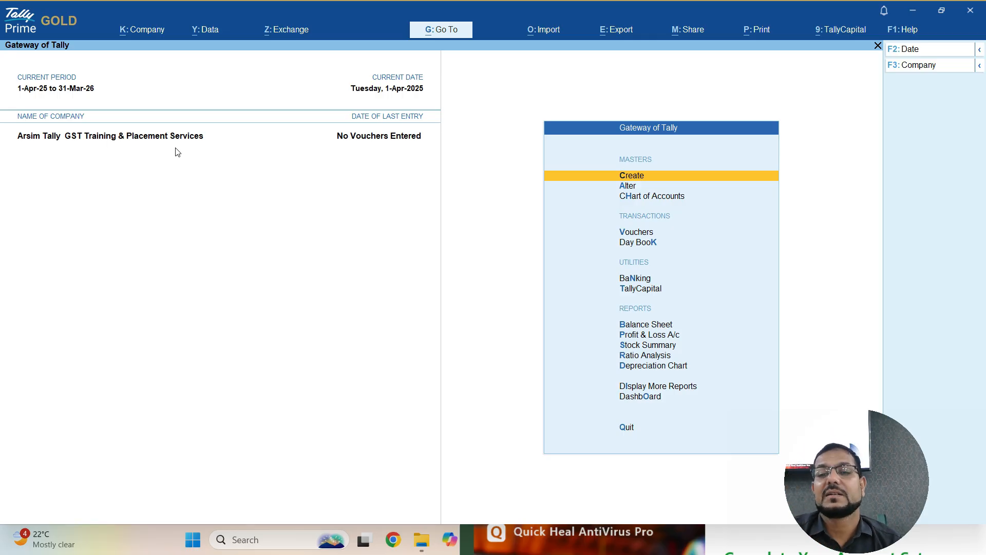
key("Down")
key("Down")
key("Down")
key("Down")
key("Up")
key("Up")
key("Up")
key("Up")
key("Up")
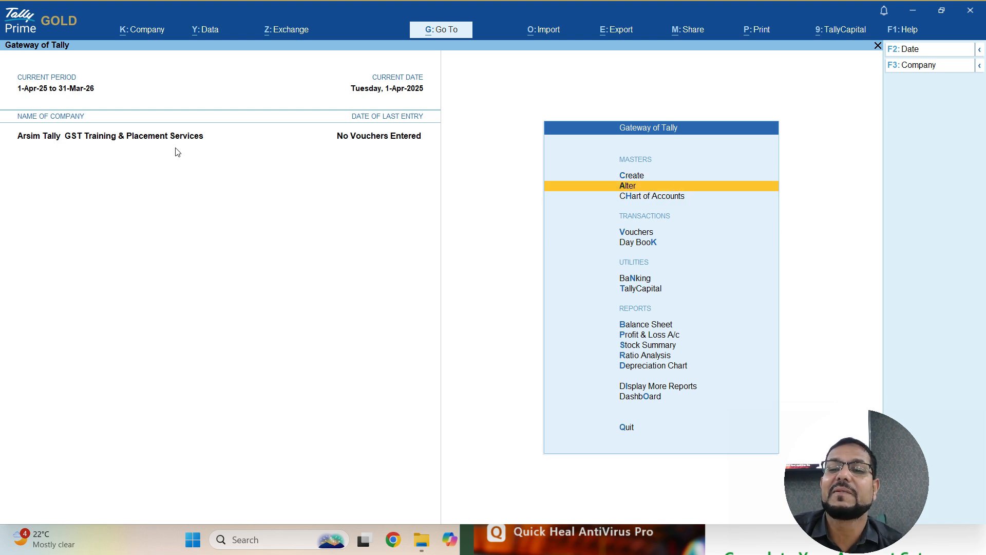
key("Down")
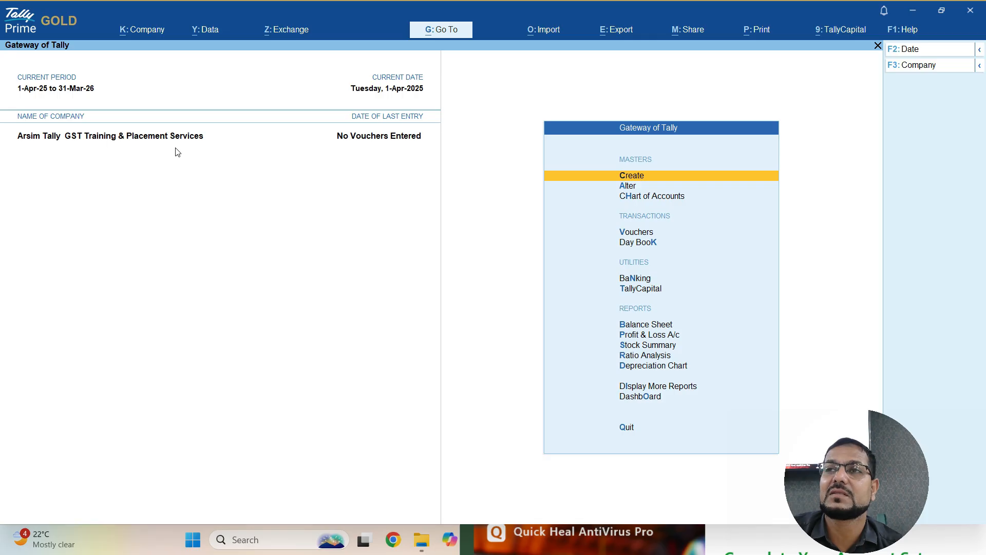
key("Down")
key("Down")
key("Down")
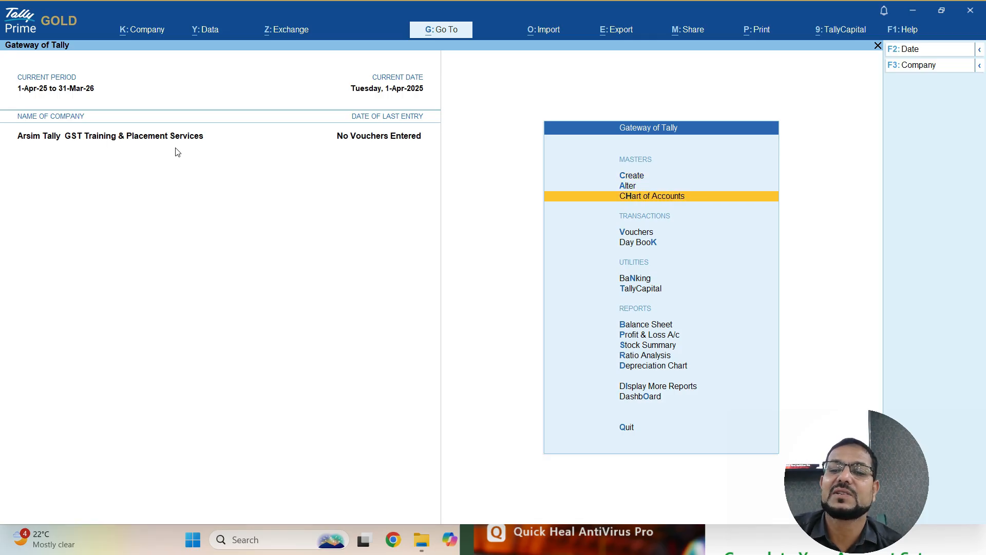
key("Down")
key("Down")
key("Down")
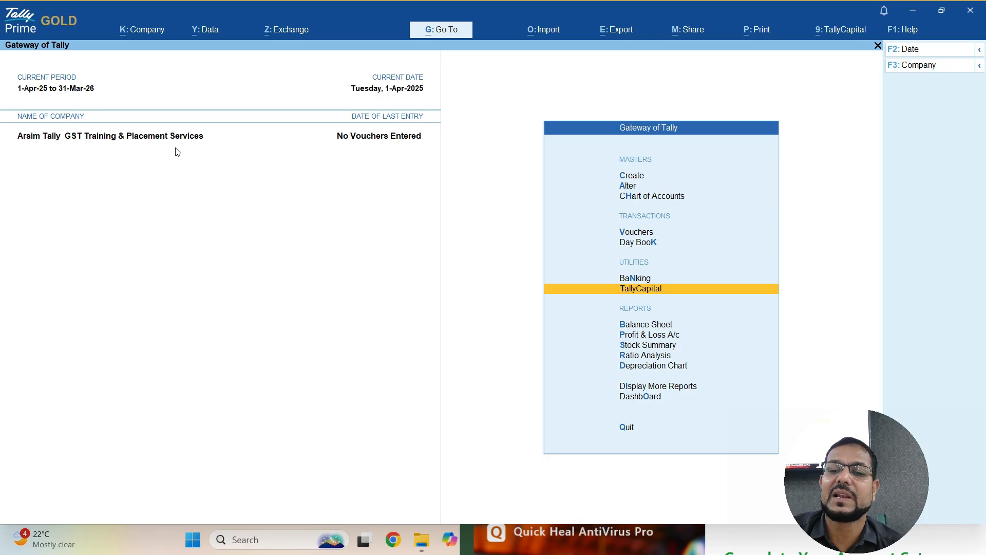
key("Down")
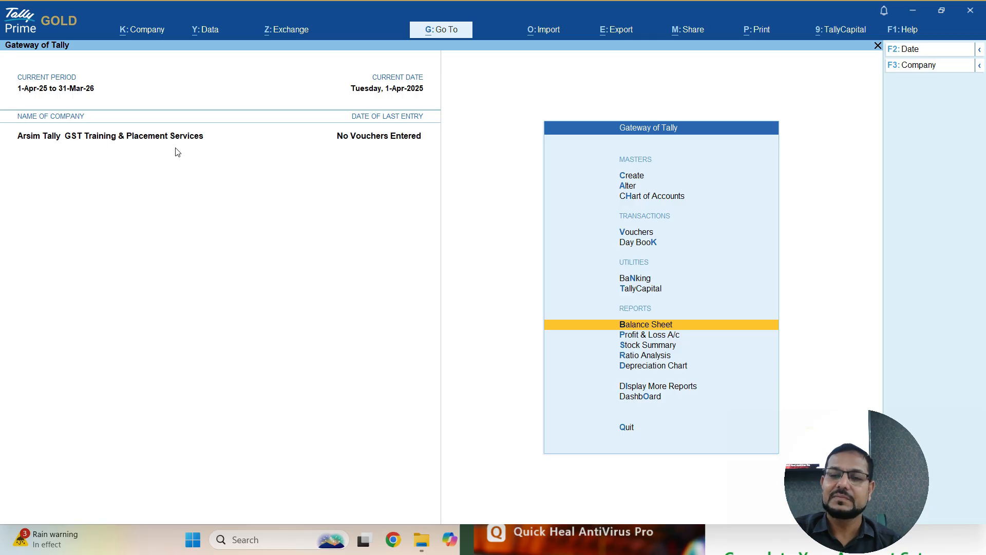
- Move past Day Book and Banking to TallyCapital and open its loans screen
key("Down")
key("Down")
key("Down")
key("Down")
key("Down")
key("Down")
key("Down")
key("Down")
key("Down")
key("Down")
key("Down")
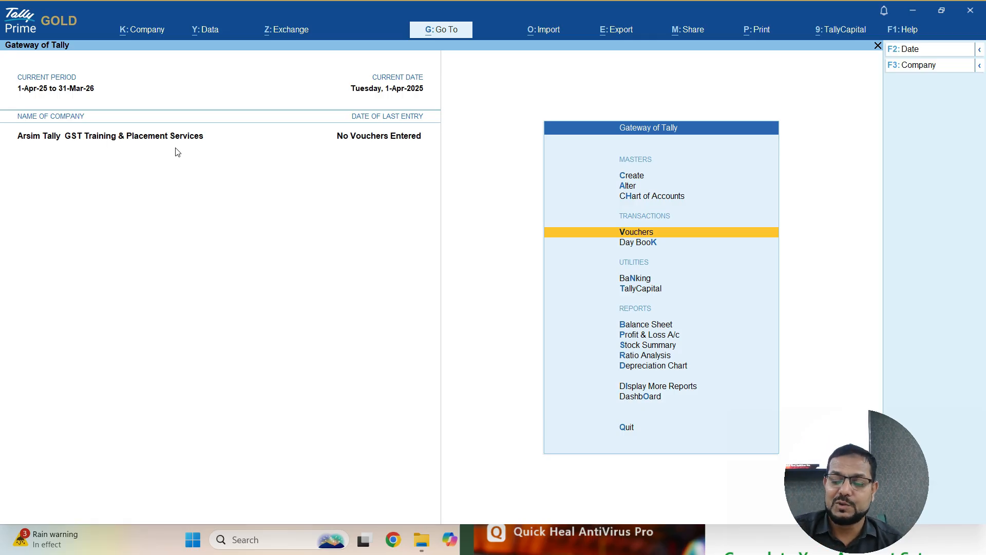
key("Down")
key("Up")
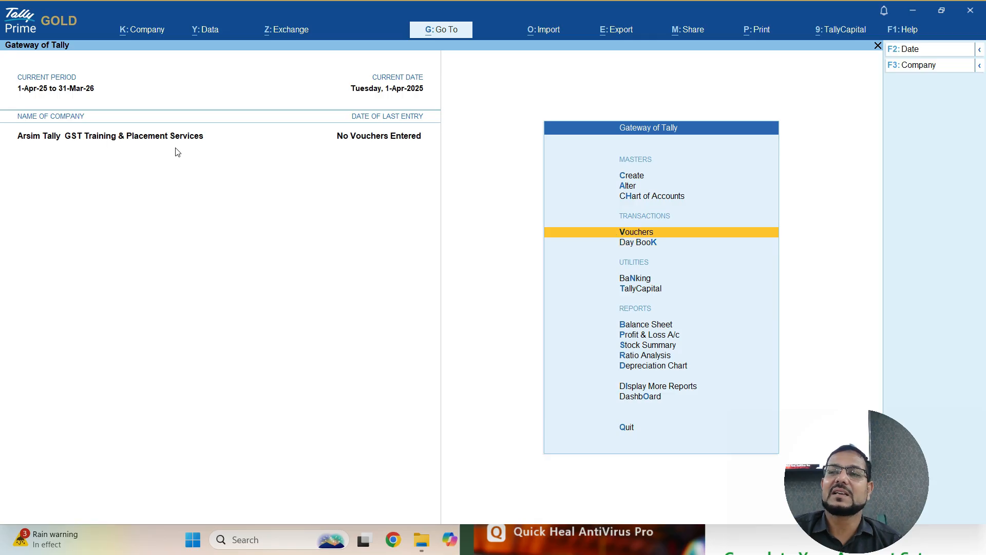
key("Down")
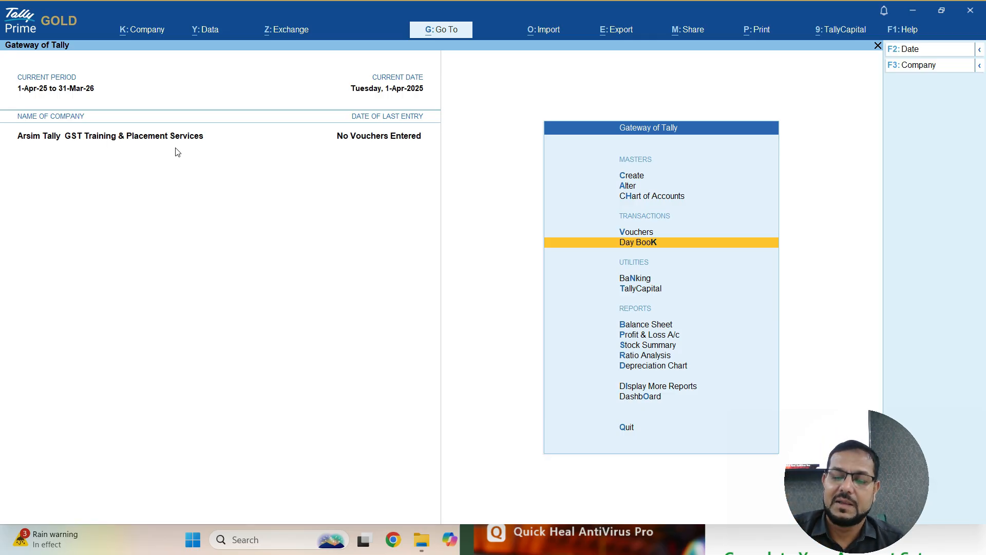
key("Down")
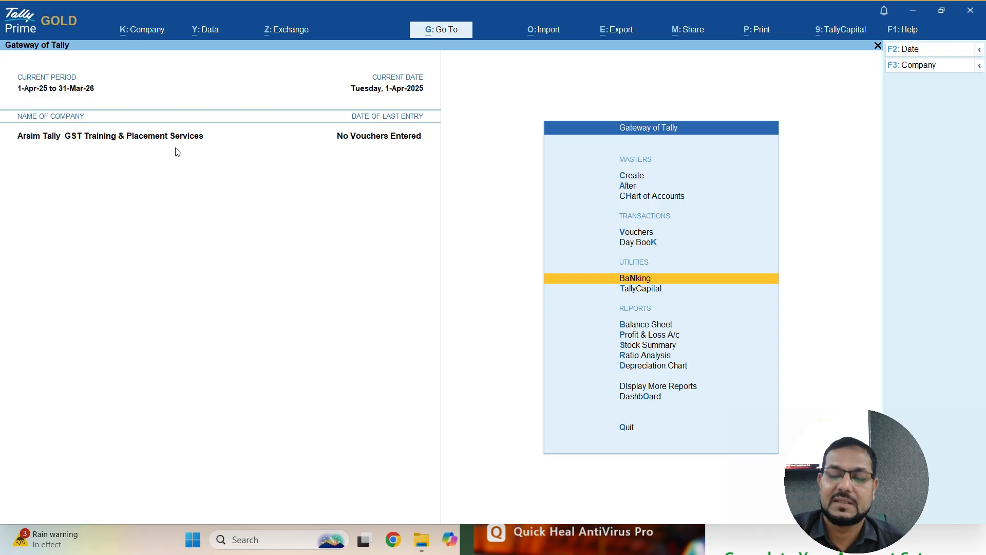
key("Down")
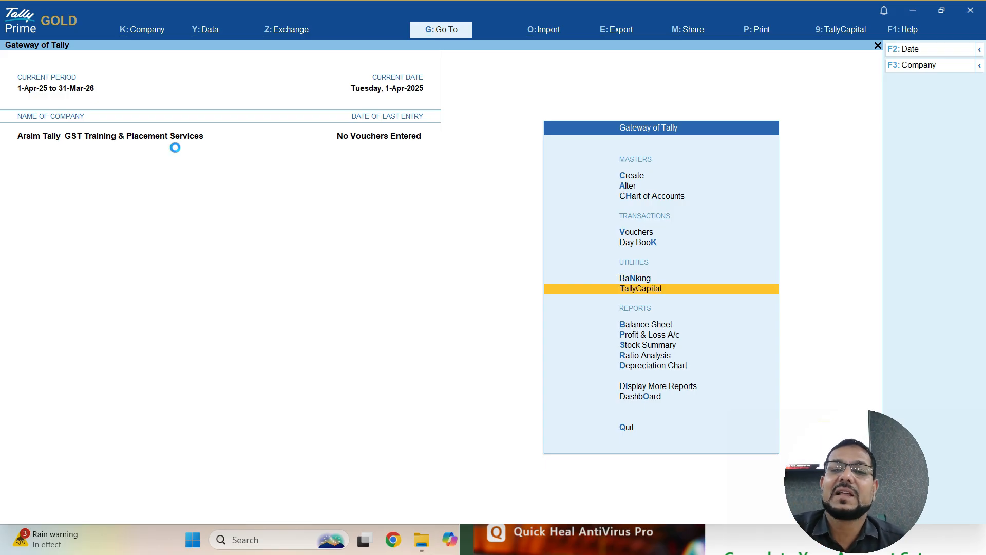
key("Return")
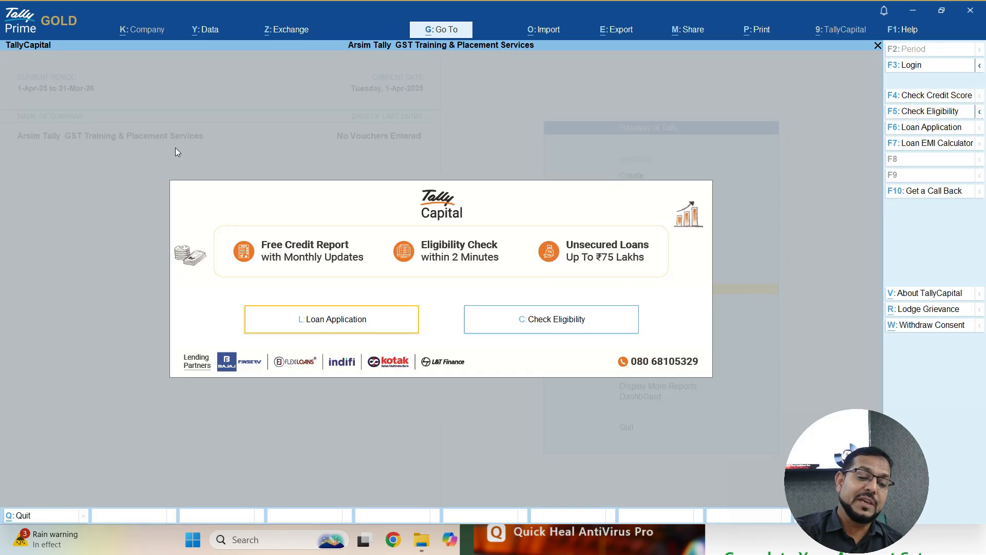
- Open Get a Call Back, then quit the Talk to an Advisor form without submitting
key("F10")
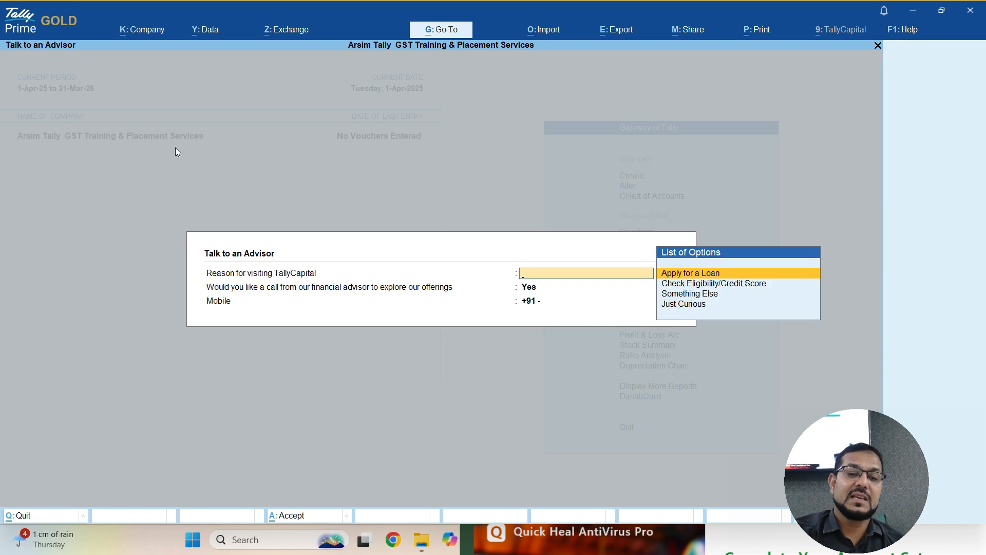
key("Escape")
key("y")
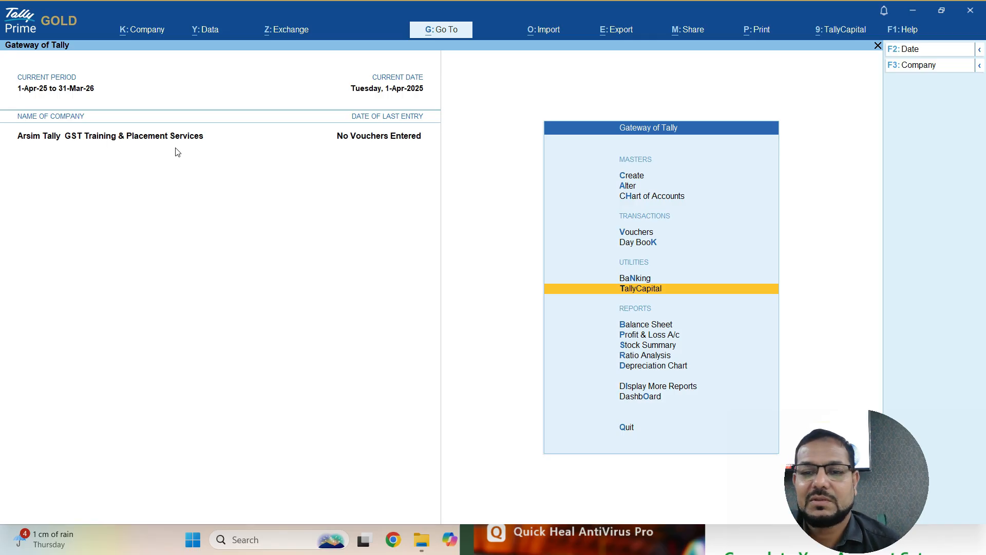
key("Down")
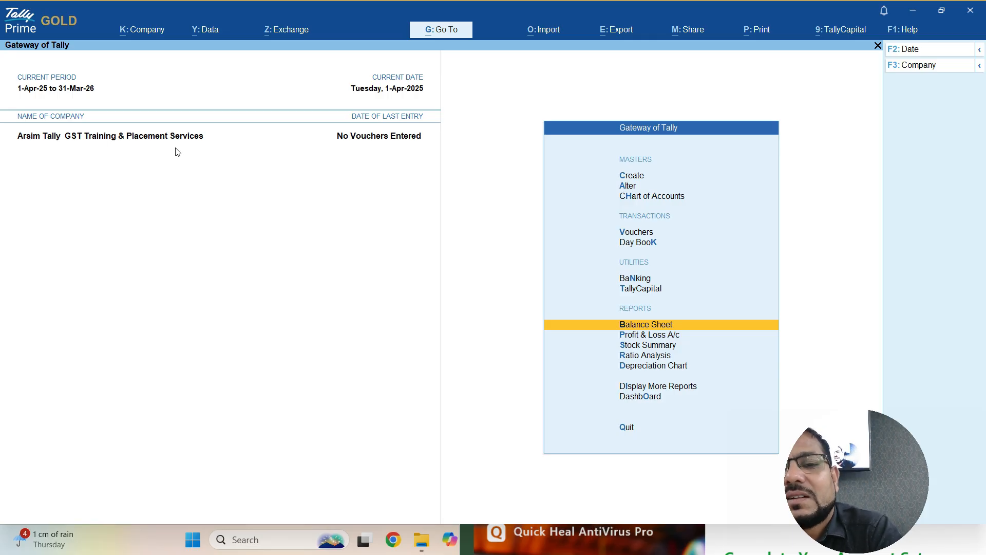
key("Down")
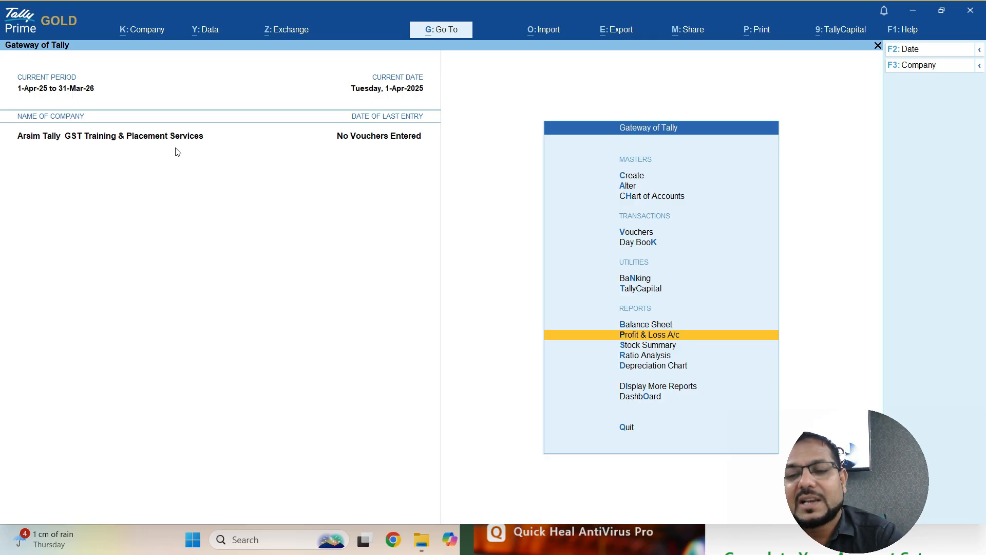
key("Down")
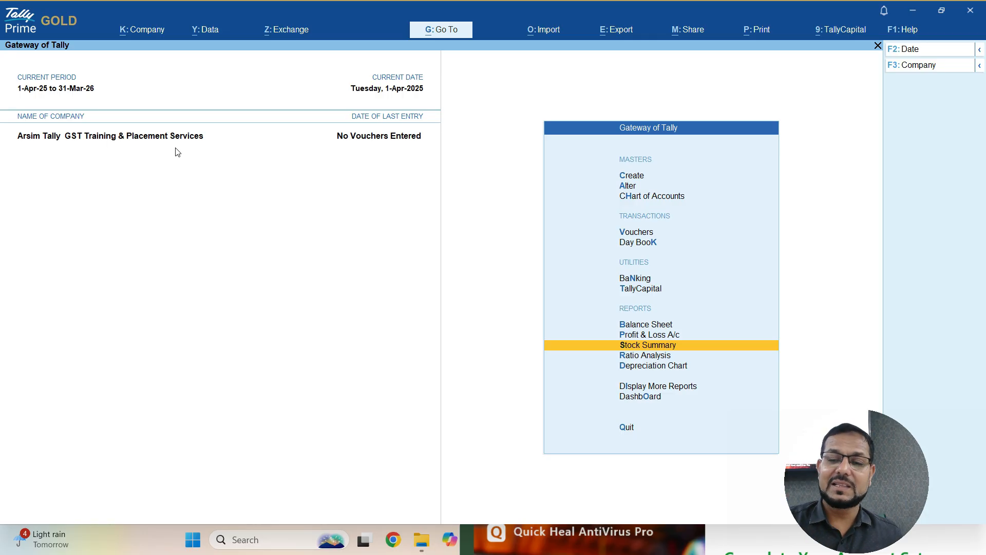
key("Down")
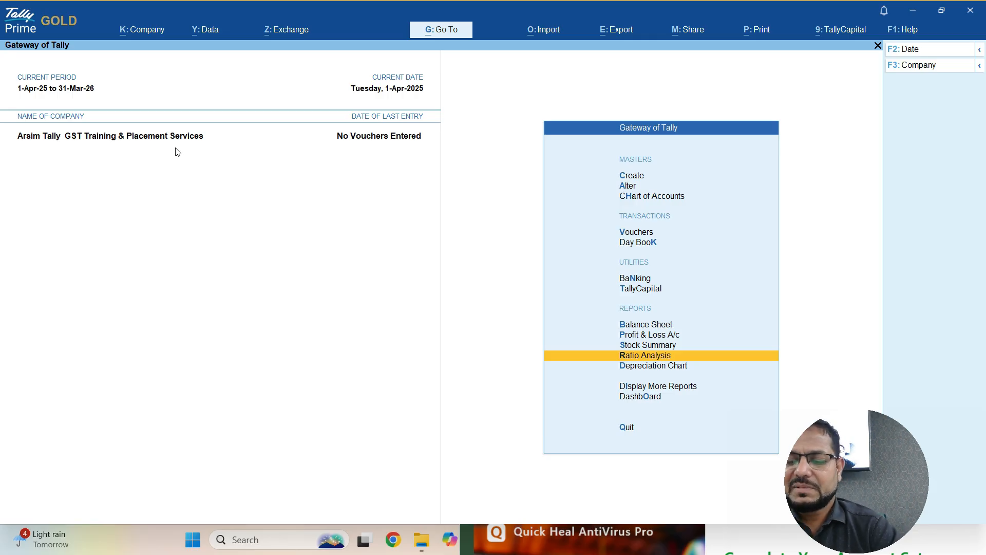
- Open the additional reports list and close it again
key("Down")
key("Down")
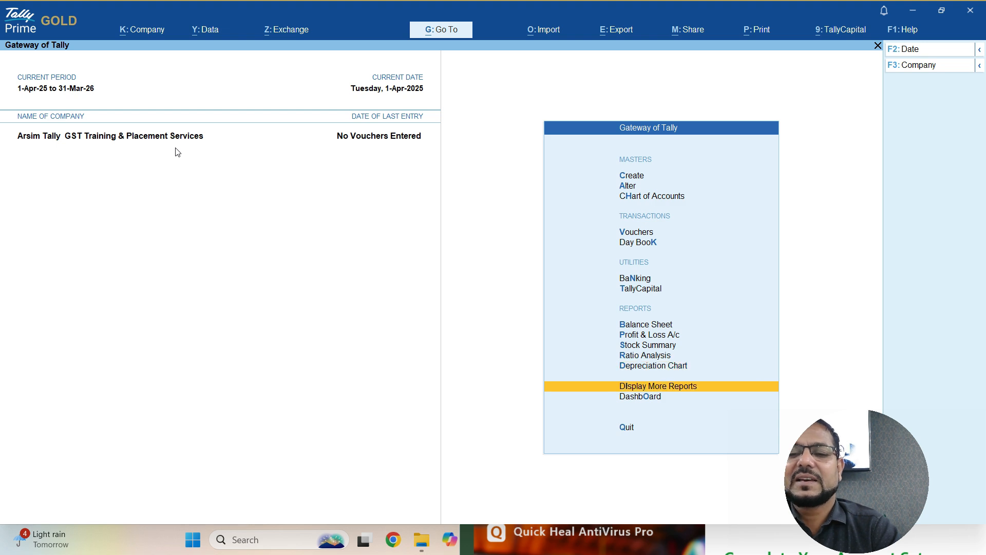
key("Return")
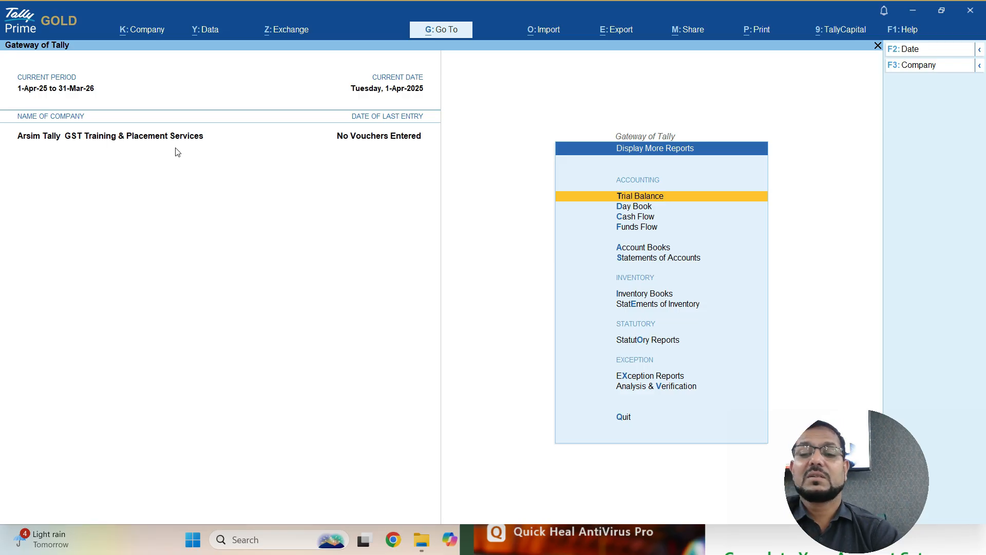
key("Escape")
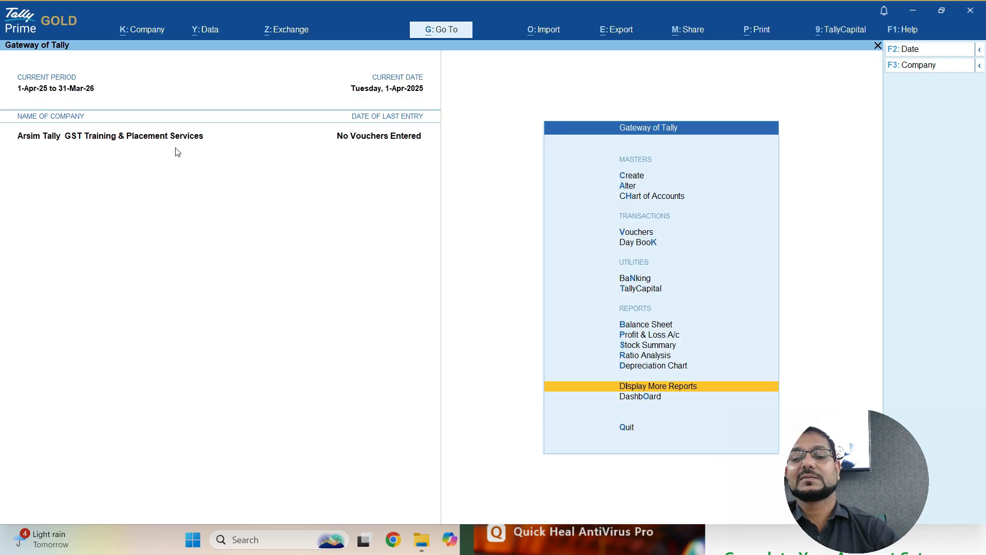
- View the empty Dashboard, close it, and move to Create in Gateway of Tally
key("Down")
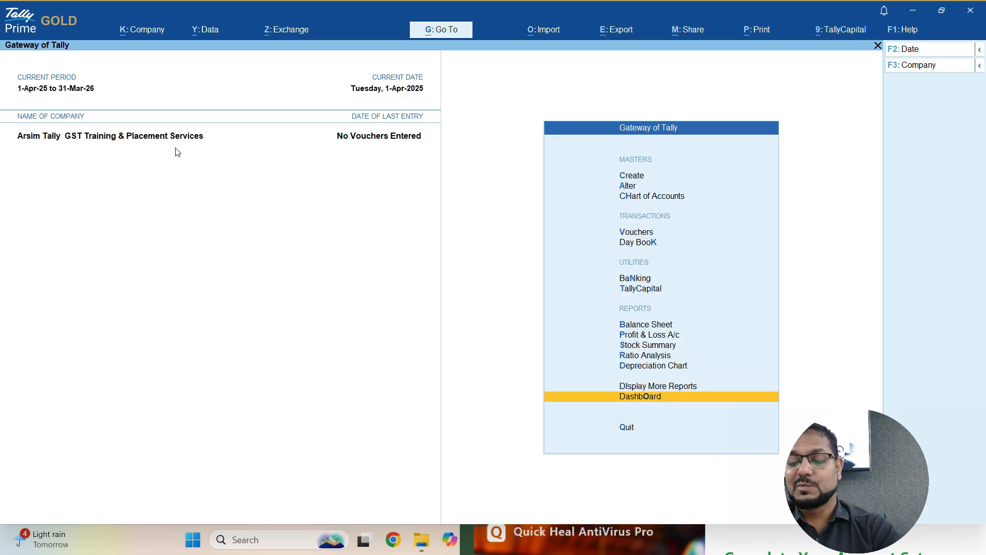
key("Return")
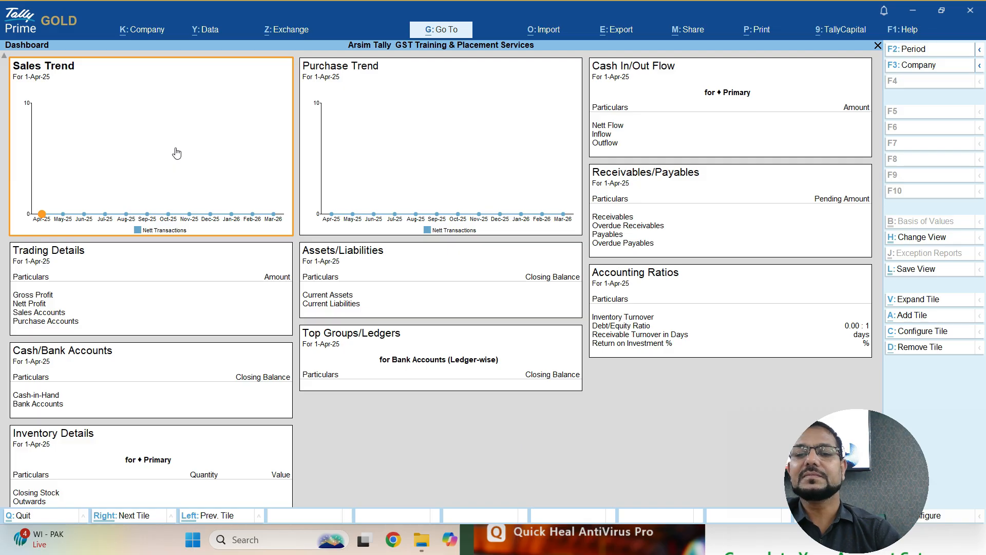
key("Escape")
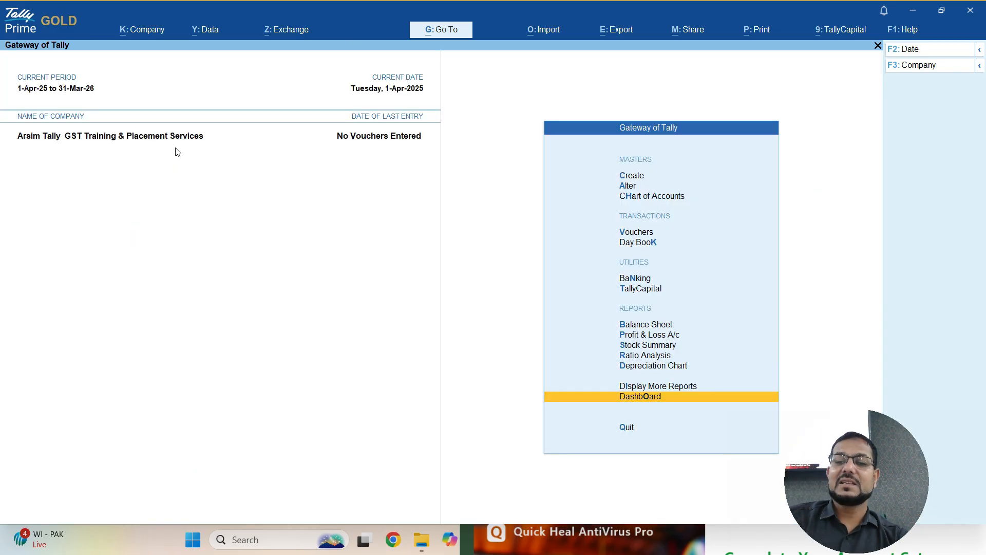
key("Down")
key("Down")
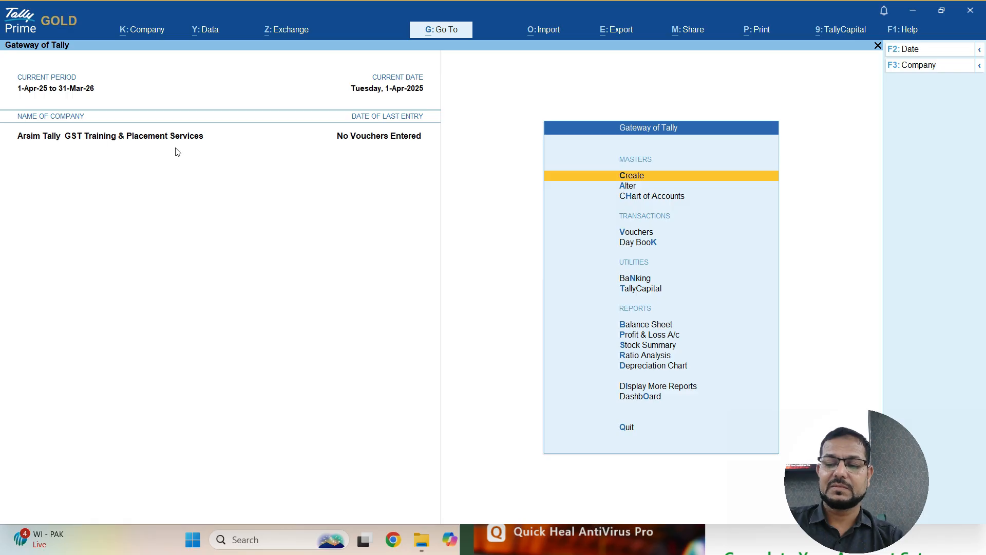
key("Return")
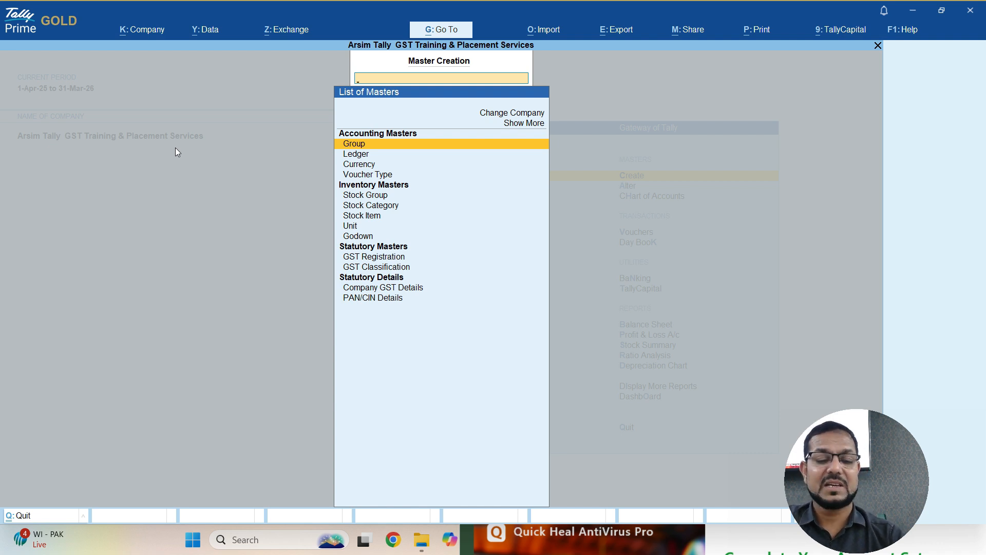
key("Escape")
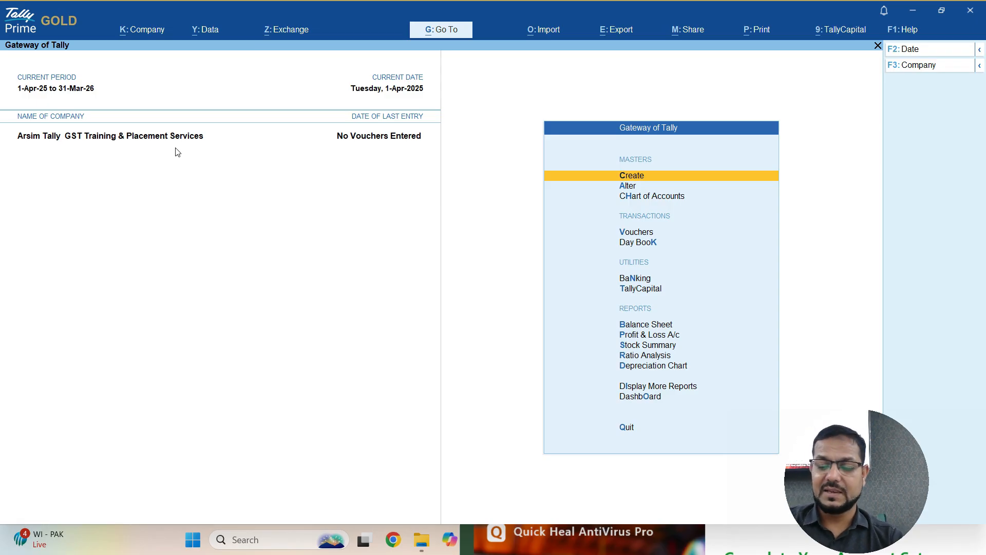
key("Down")
key("Down")
key("Down")
key("Down")
key("Down")
key("Up")
key("Up")
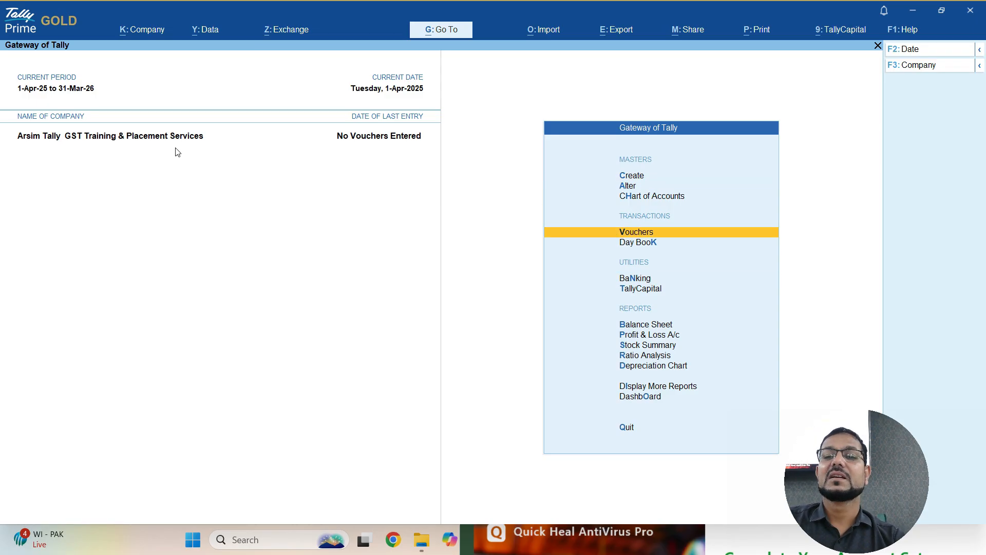
key("Up")
key("Up")
key("Up")
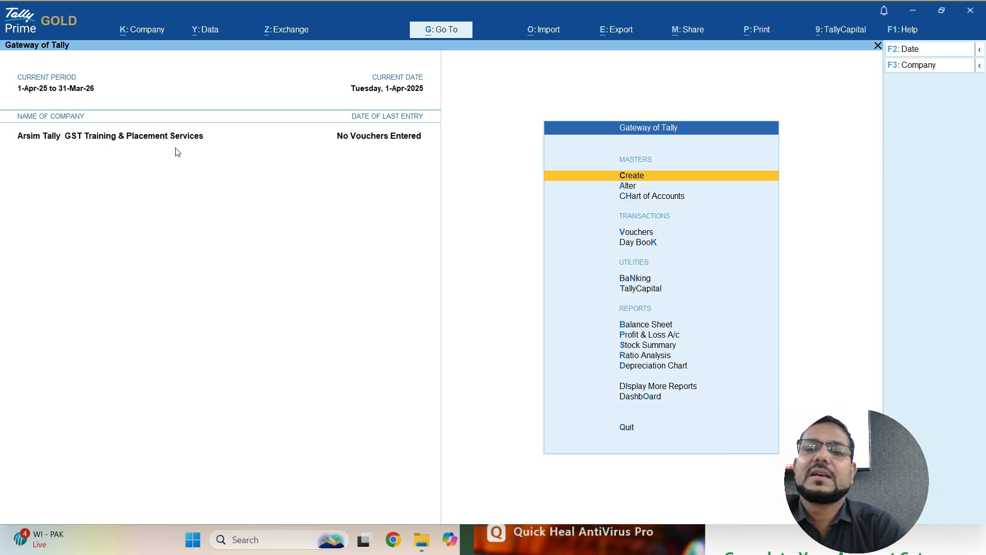
- Browse the Chart of Accounts ledger groups and open the Direct Expenses group
key("Down")
key("Down")
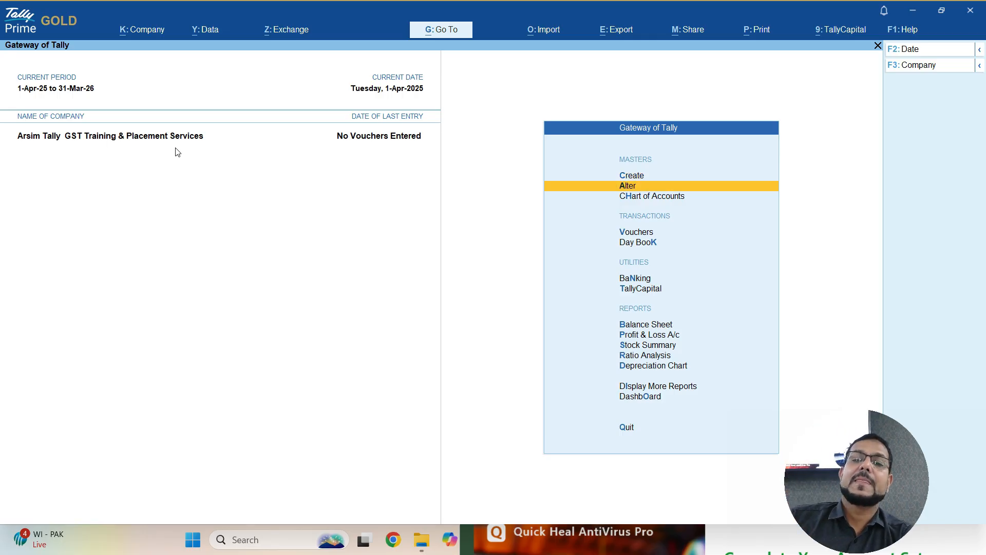
key("Return")
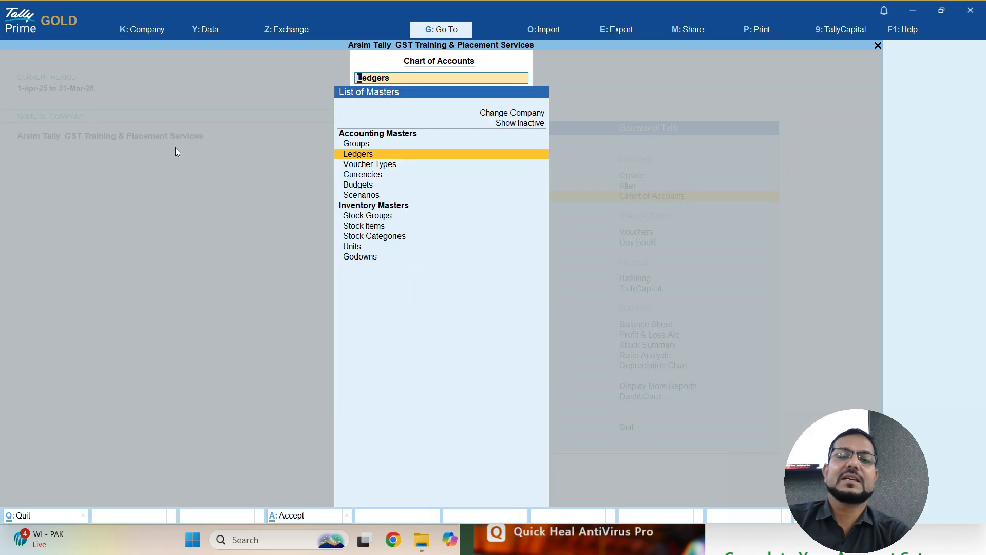
key("Return")
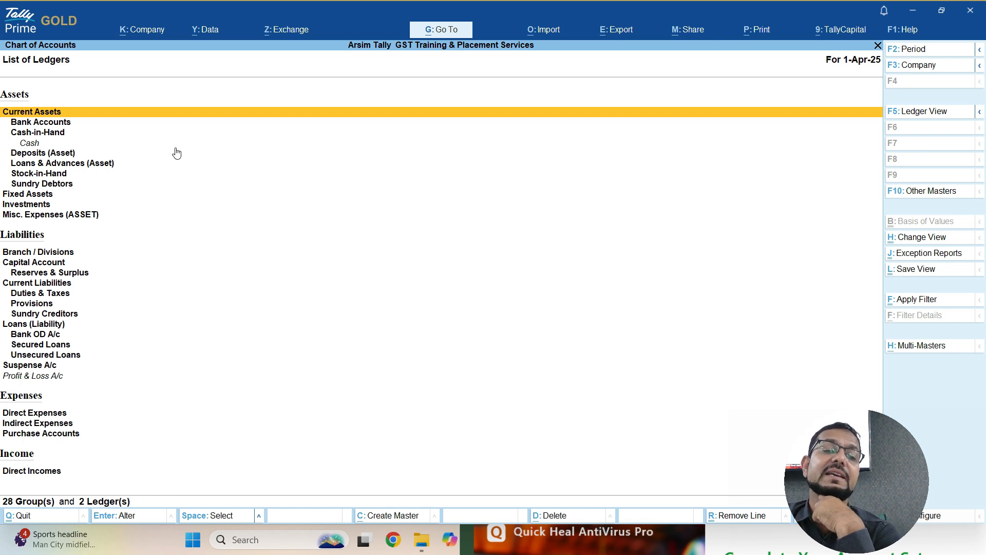
key("Down")
key("Down")
key("Down")
key("Down")
key("Down")
key("Down")
key("Down")
key("Down")
key("Down")
key("Down")
key("Down")
key("Down")
key("Down")
key("Down")
key("Down")
key("Down")
key("Down")
key("Down")
key("Down")
key("Down")
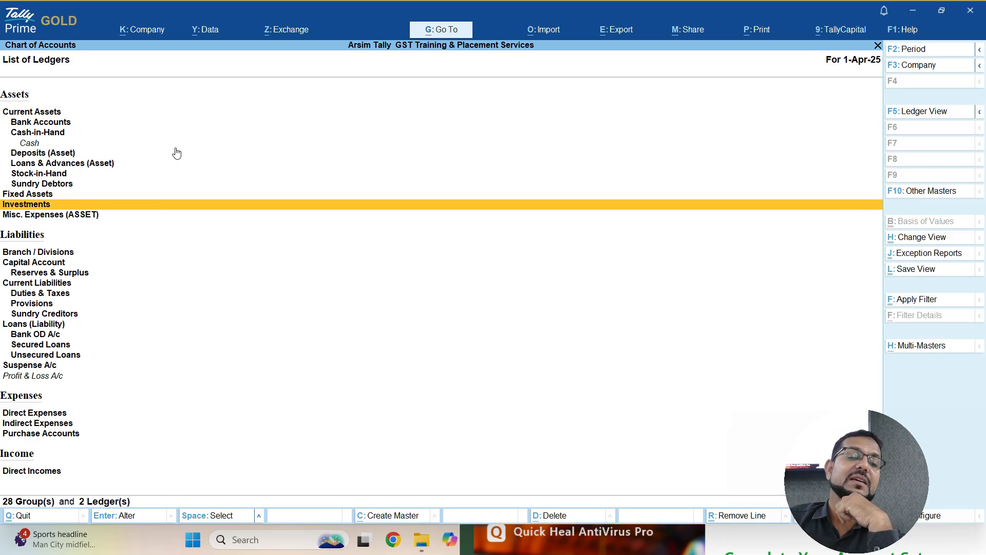
key("Down")
key("Up")
key("Return")
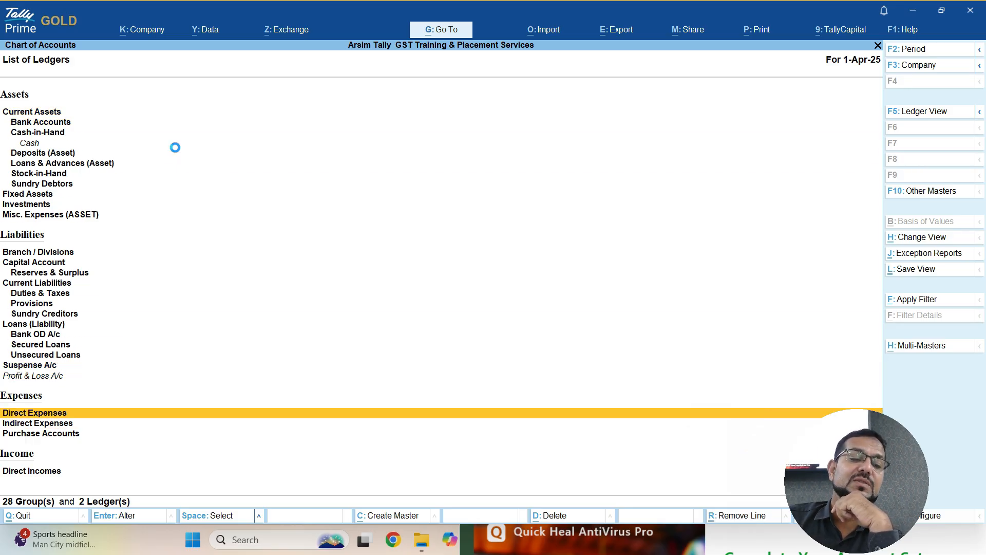
- Discard the Direct Expenses alteration, return to Gateway, and open the Master Creation list
key("BackSpace")
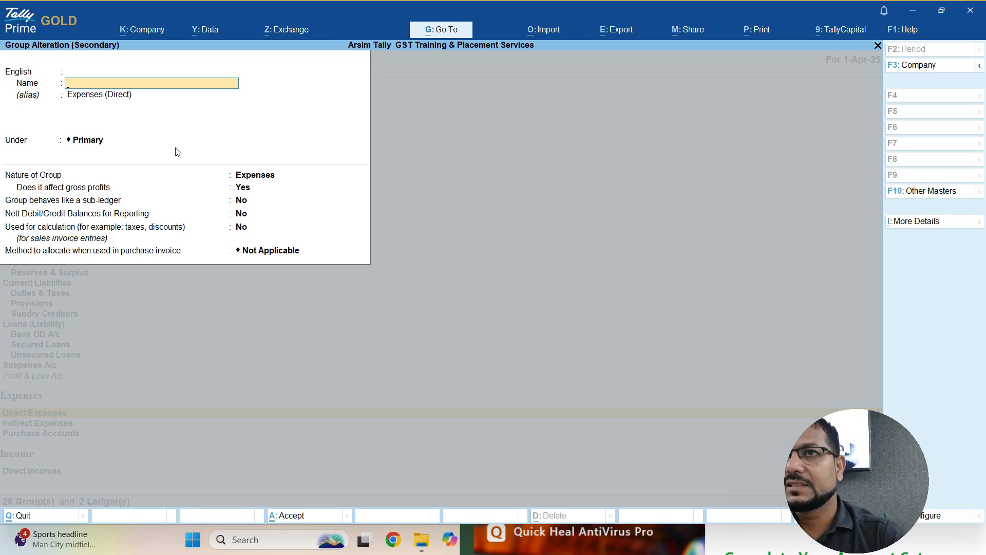
key("Escape")
key("y")
key("Escape")
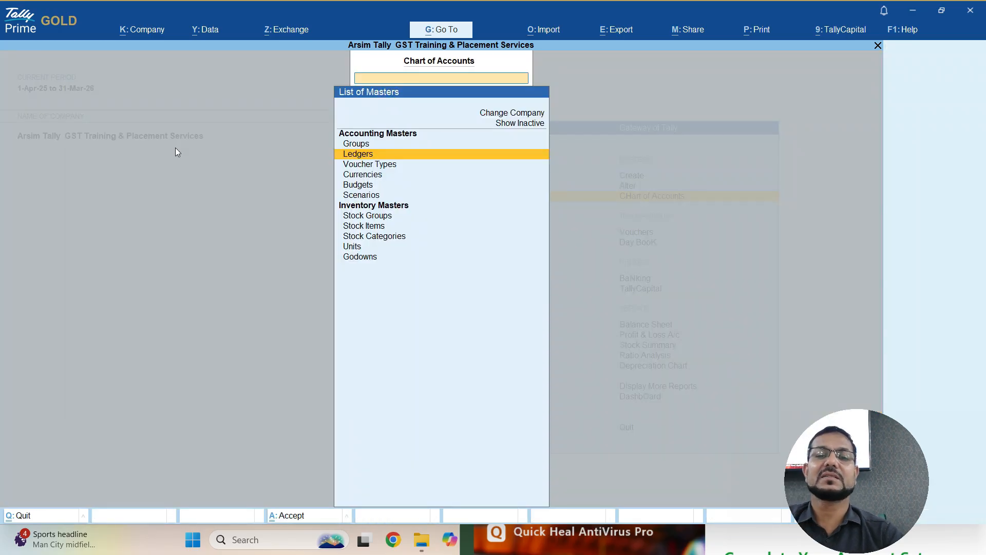
key("Escape")
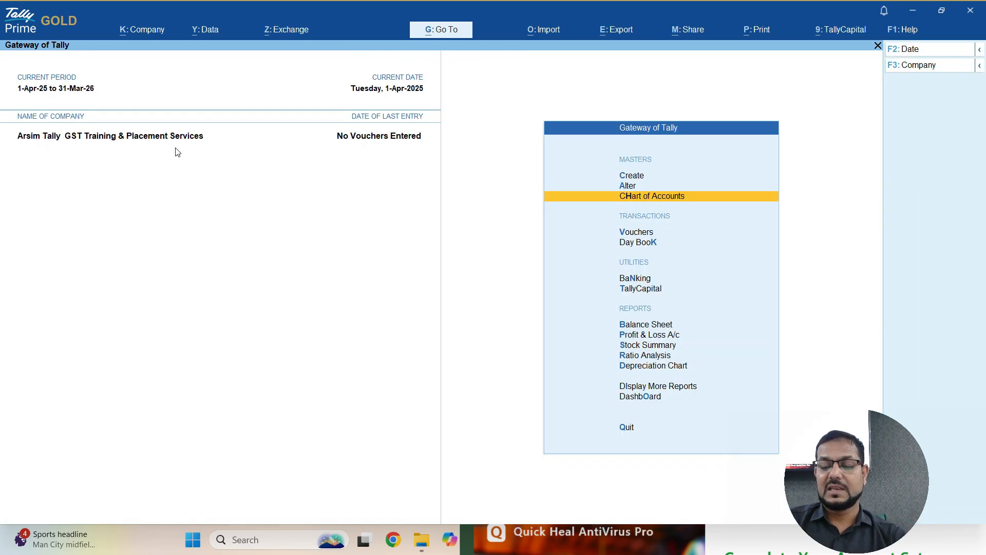
key("Up")
key("Up")
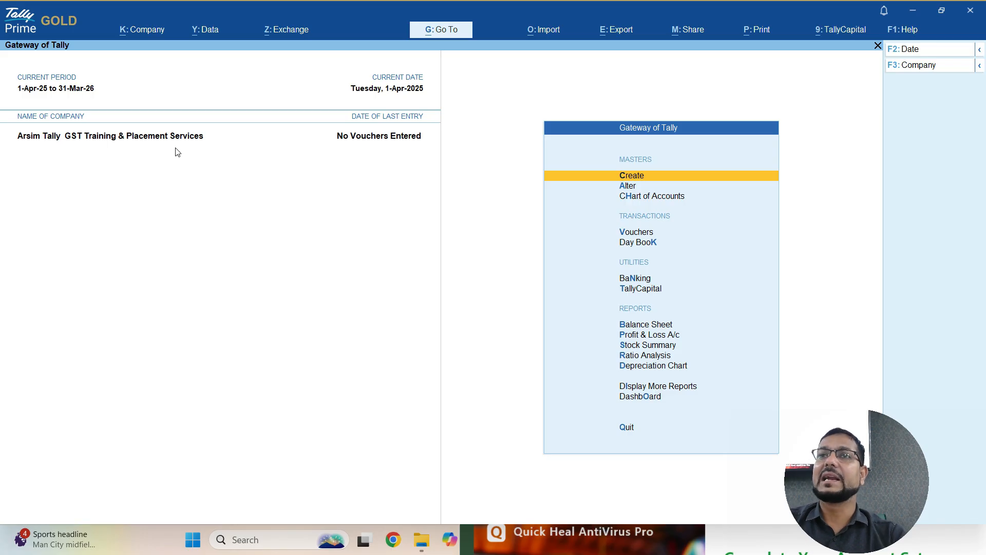
key("Return")
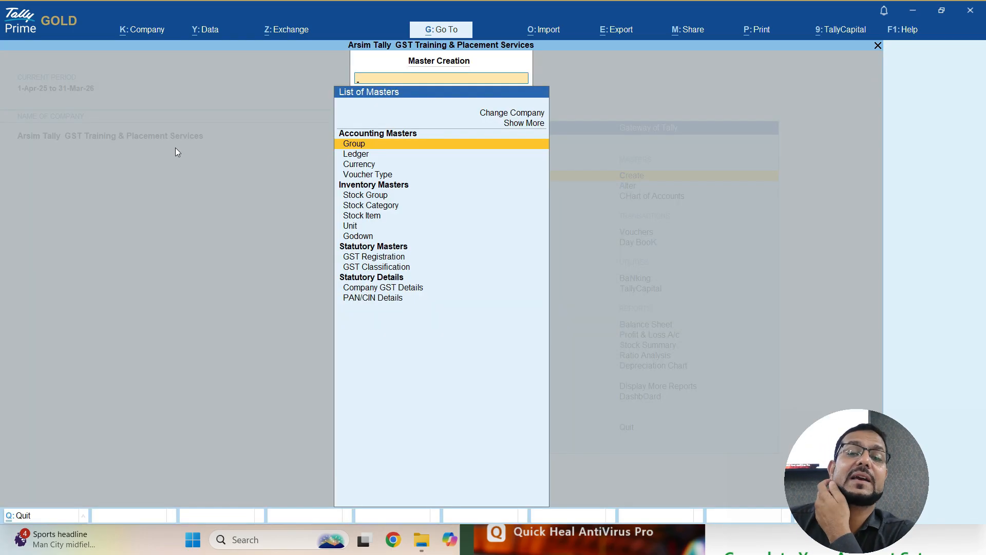
- Start a new ledger, then quit the blank form without saving
key("Down")
key("Return")
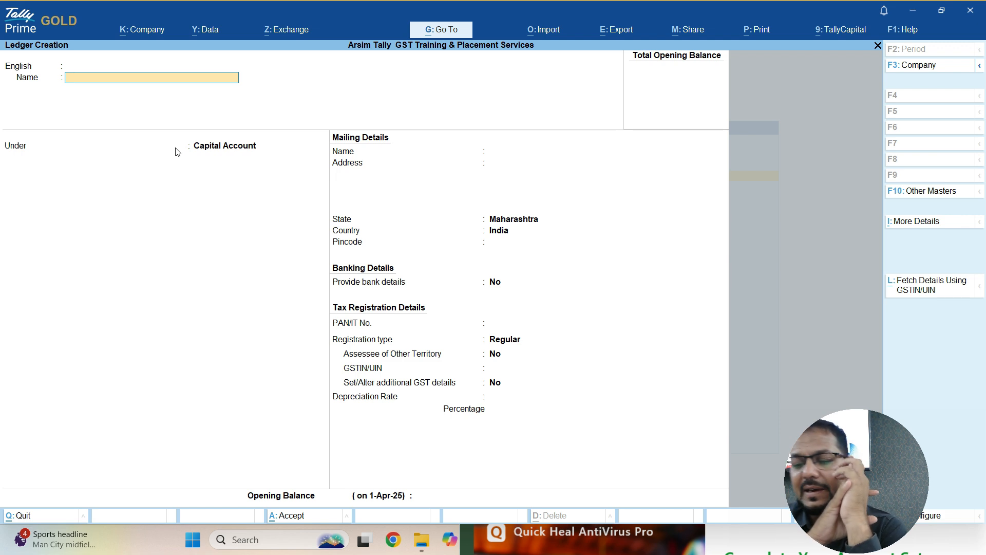
key("Escape")
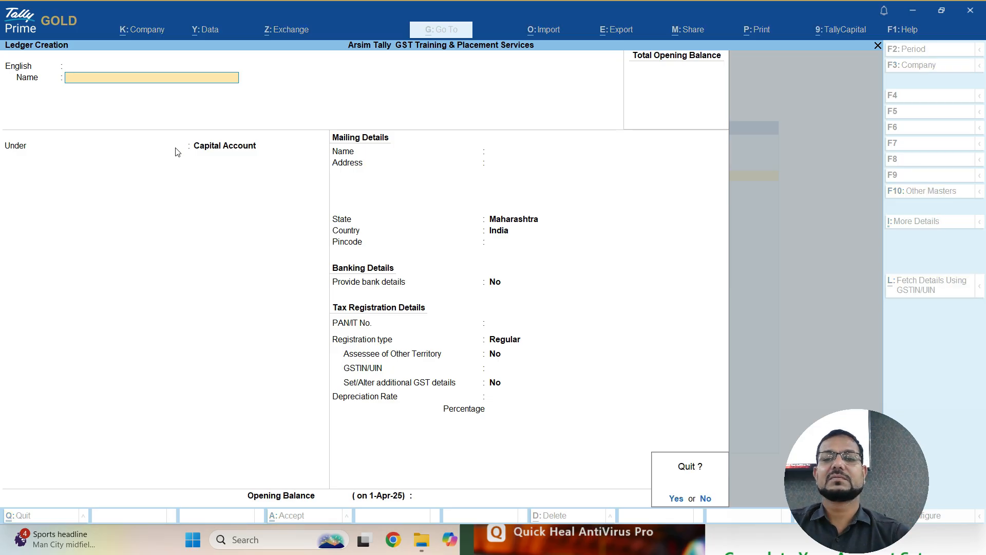
key("Return")
key("Escape")
- Check the Alter > Ledger list, showing only Cash and Profit & Loss A/c, then return to Gateway
key("Down")
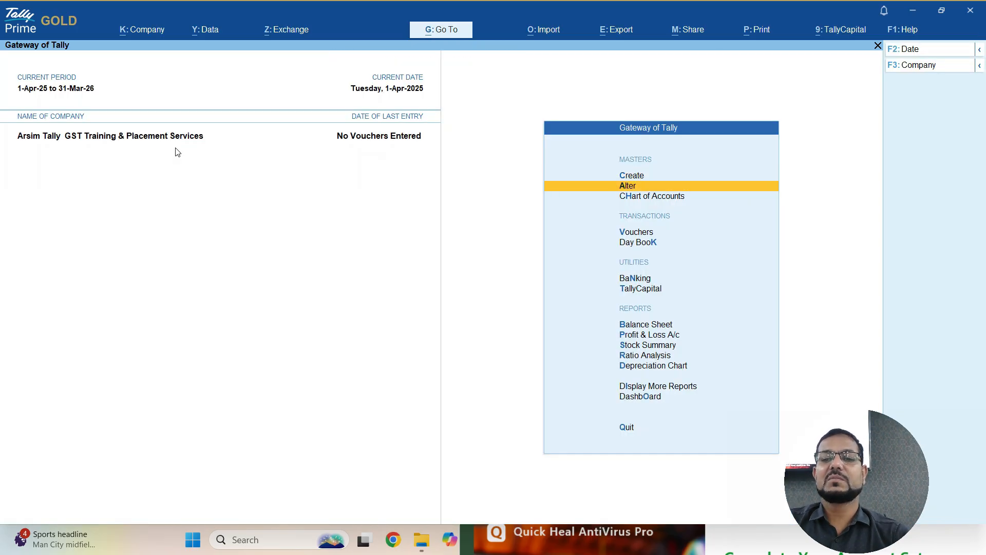
key("Return")
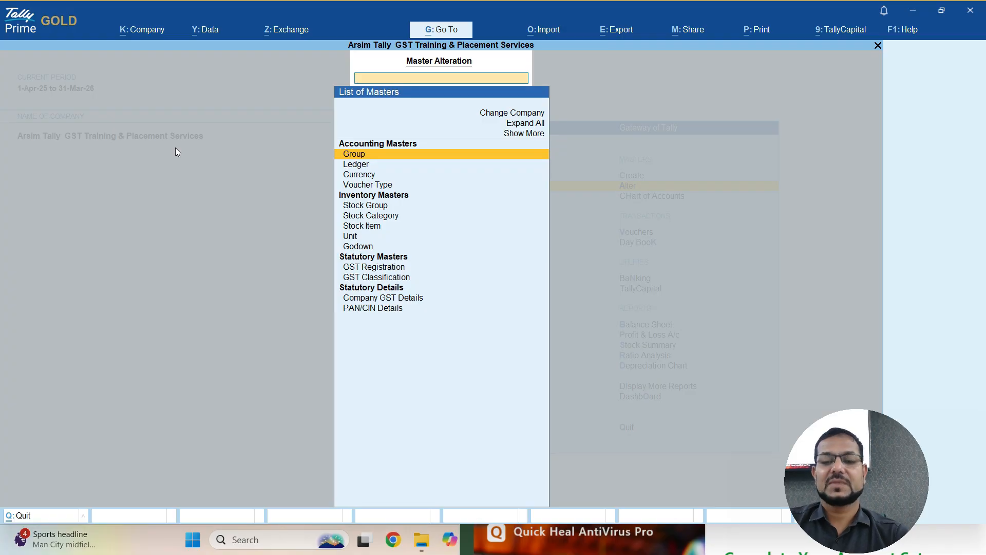
key("Down")
key("Return")
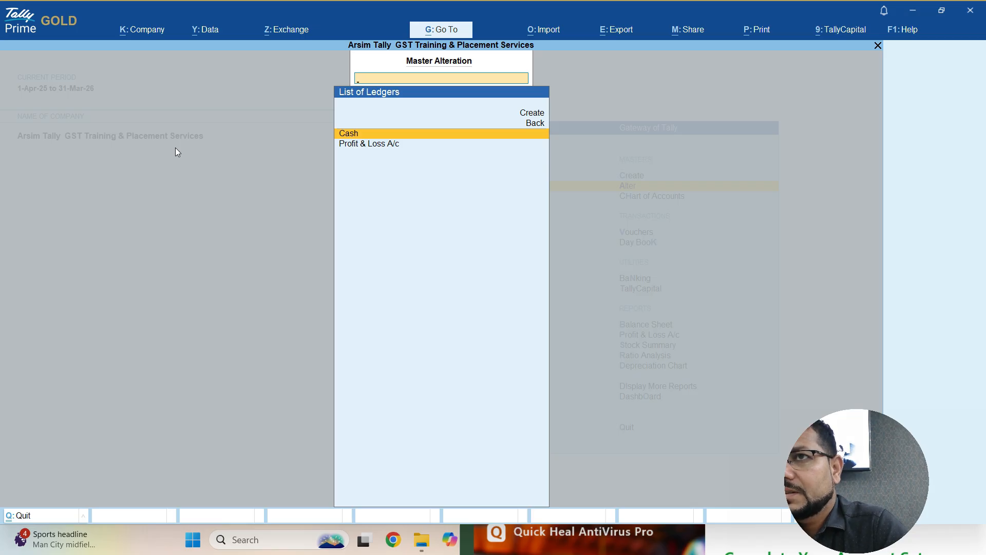
key("Escape")
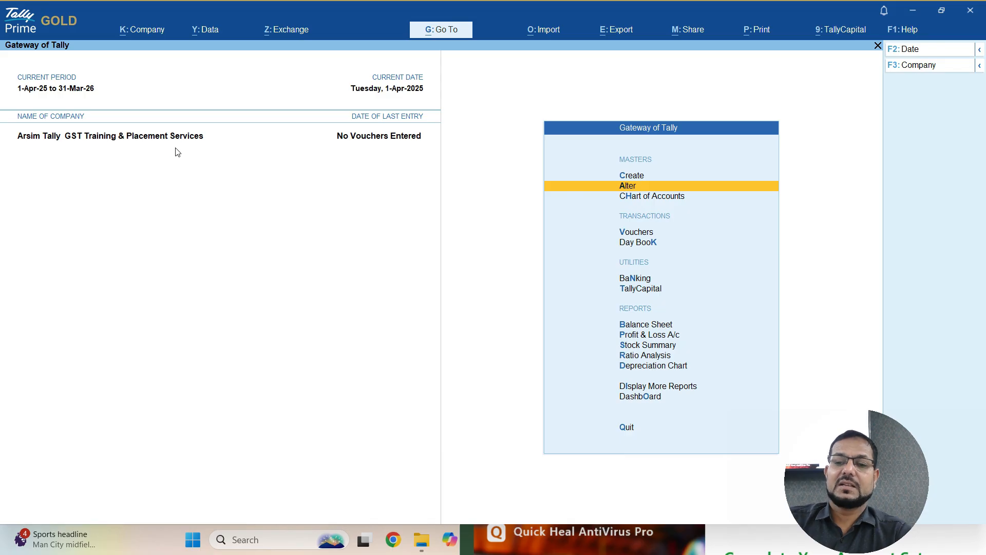
key("Return")
key("Return")
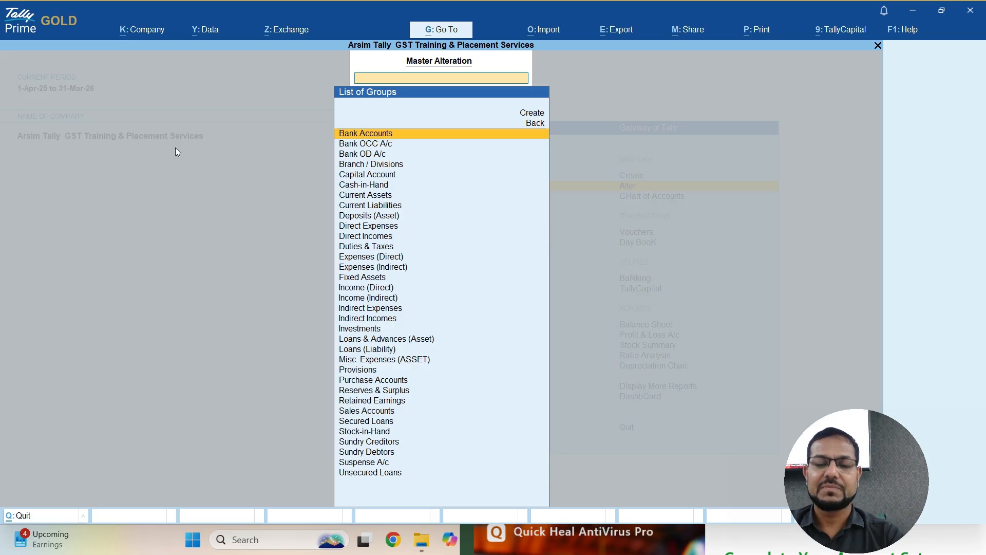
key("Escape")
key("Escape")
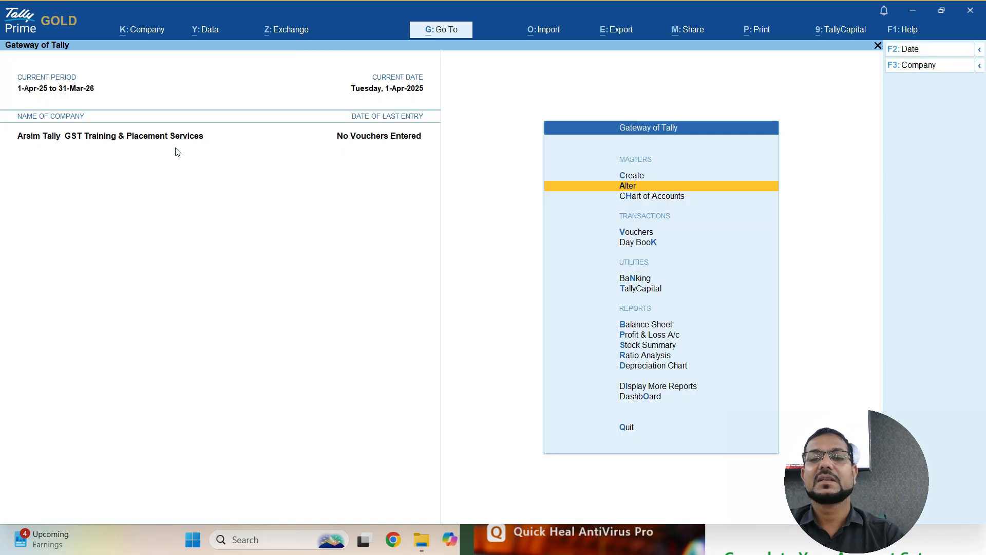
key("Up")
- Begin creating a new ledger named 'Purchase Account'
key("Return")
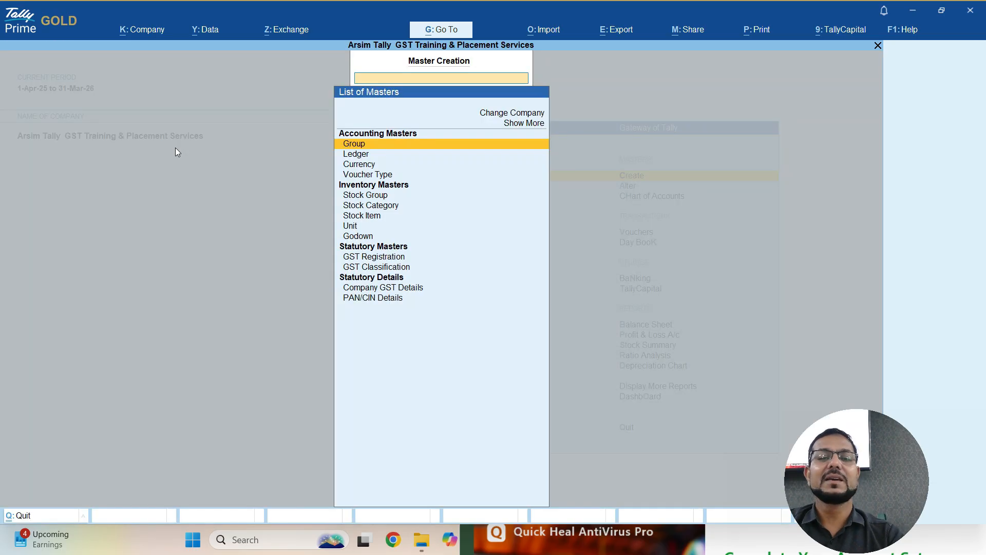
key("Down")
key("Return")
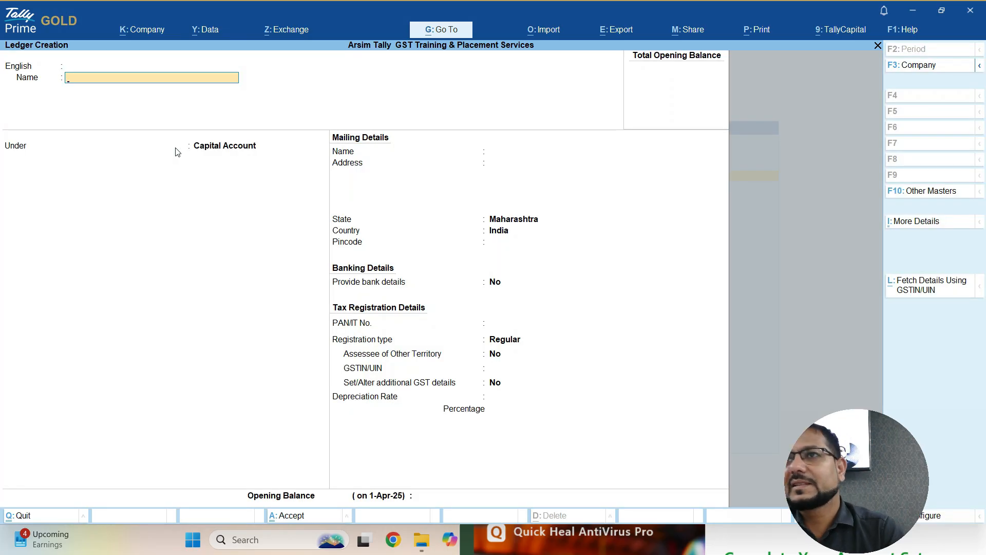
type("Pu")
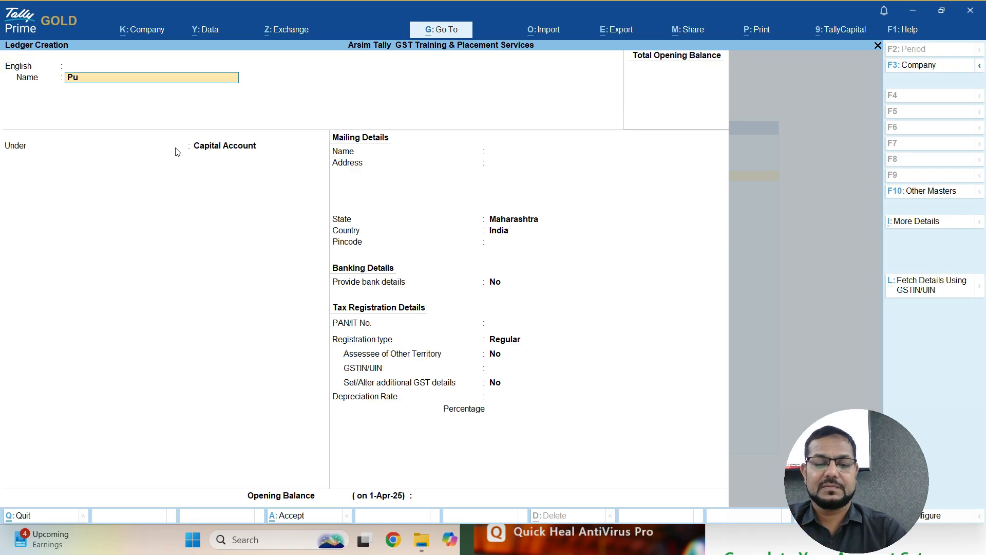
type("rchase Account")
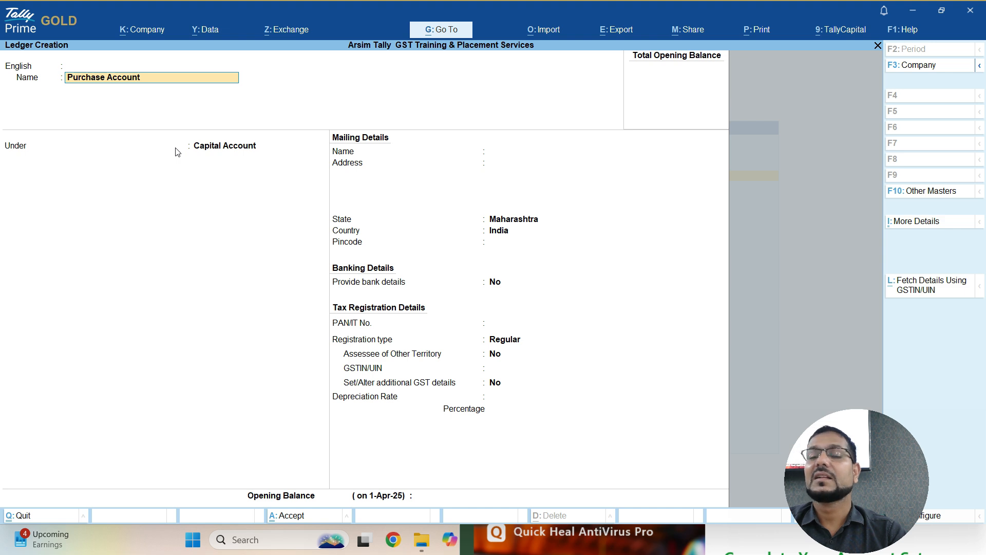
key("Return")
key("Return")
key("Return")
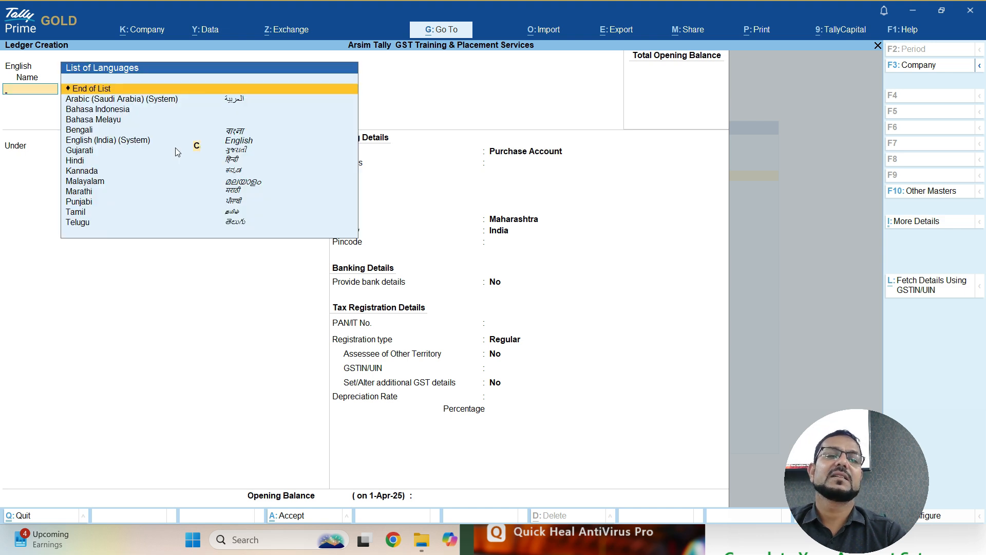
- Add an empty alias line below the Purchase Account name and move to the group
key("shift+Tab")
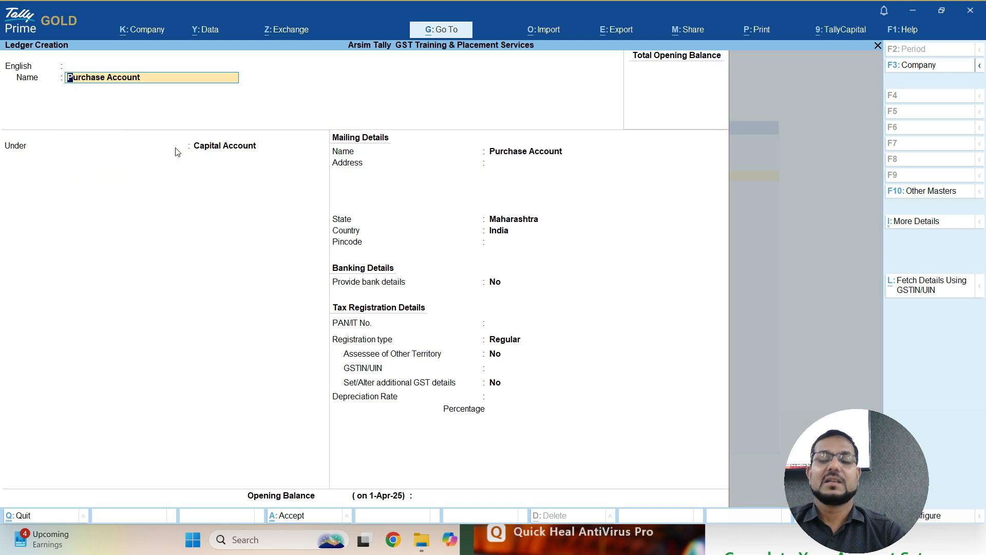
key("Return")
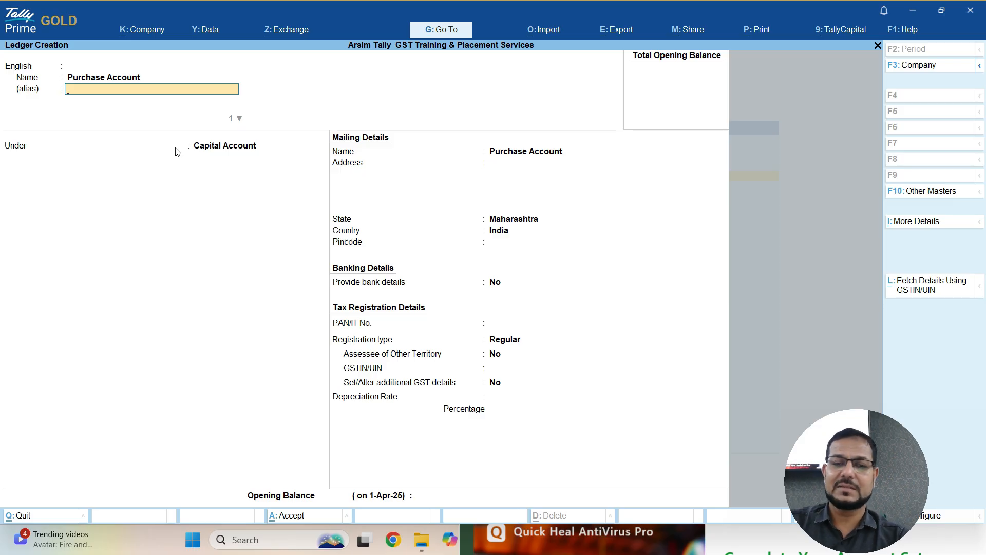
key("Return")
key("Return")
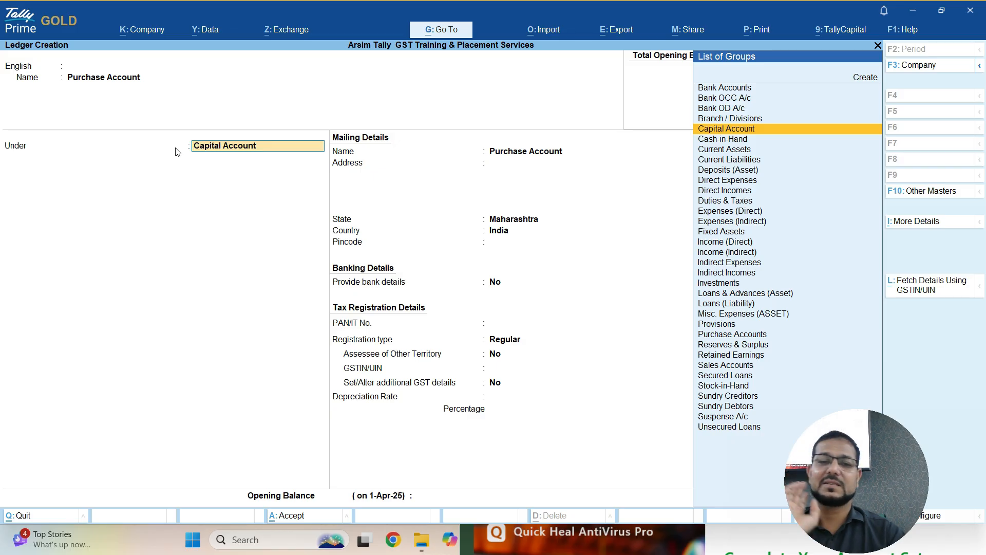
- Group the ledger under Purchase Accounts, keeping GST Applicable and other fields Not Applicable
type("Pur")
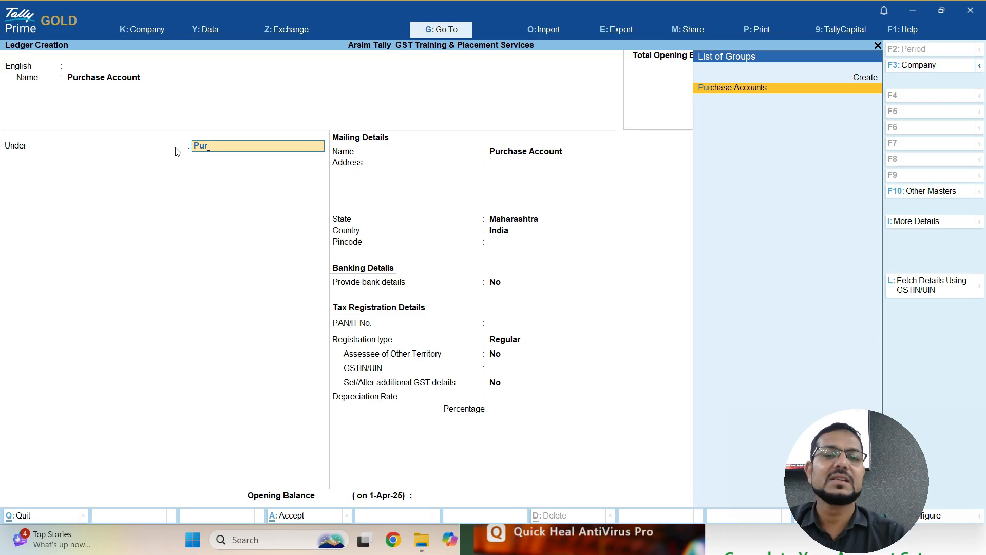
key("Return")
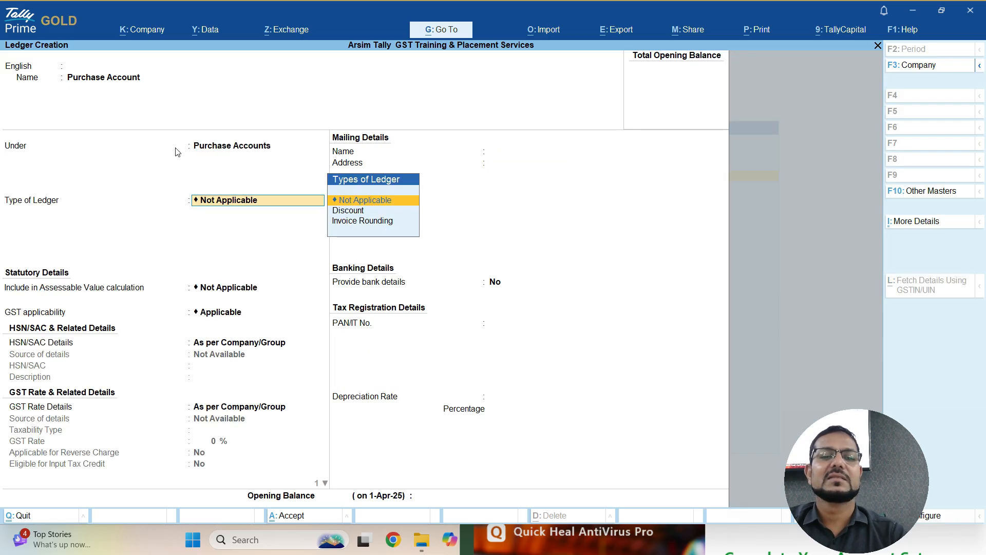
key("Return")
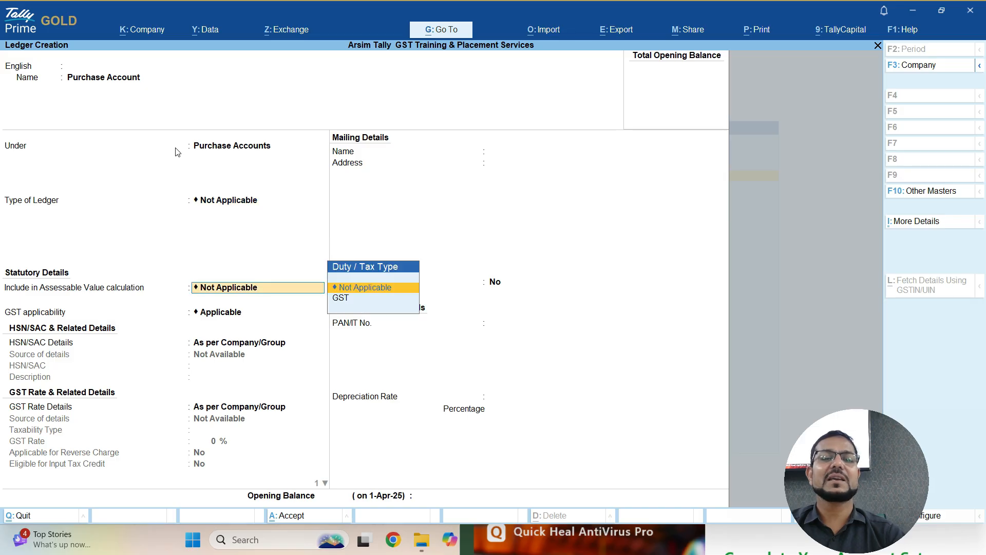
key("Return")
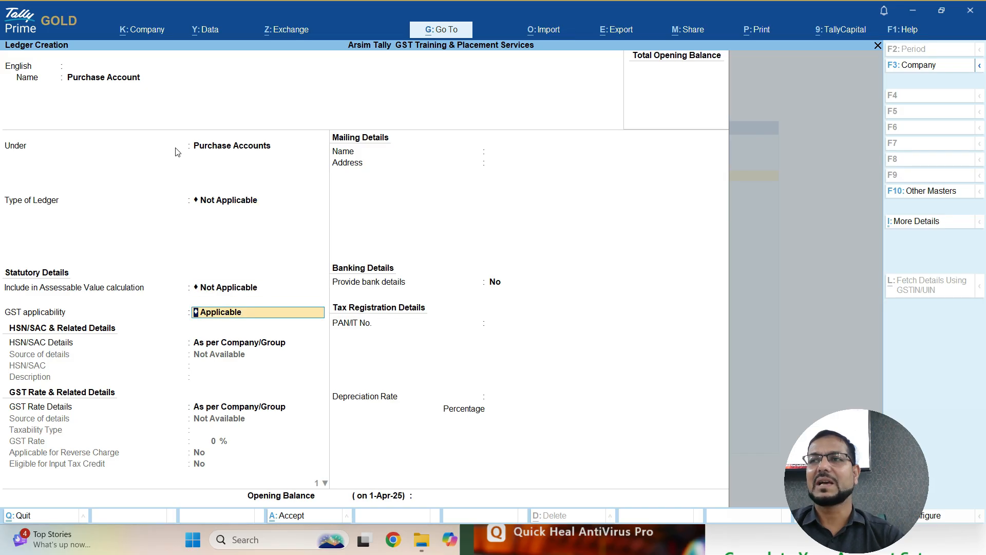
key("Return")
key("Return")
key("Return")
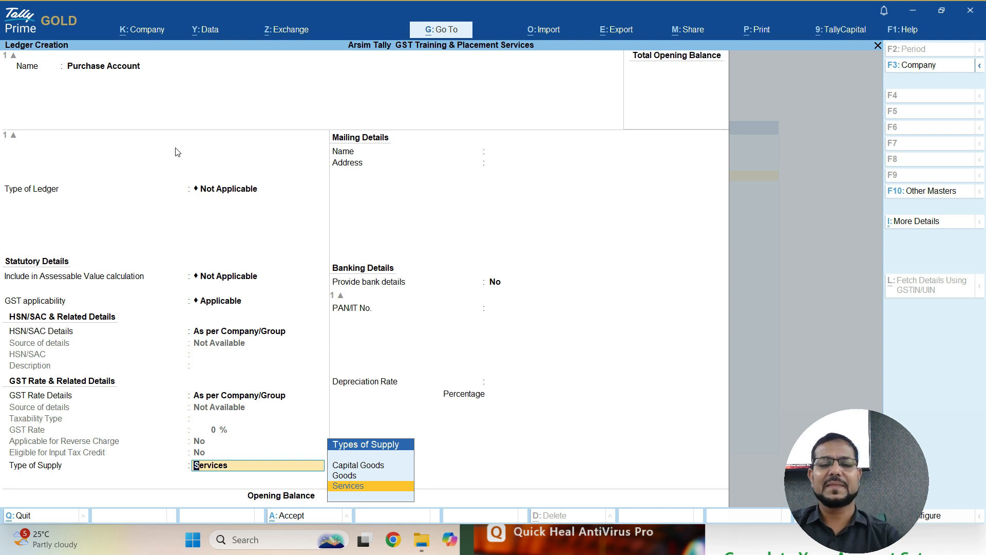
- Set Type of Supply to Goods, keep 0% depreciation and no opening balance
key("Up")
key("Return")
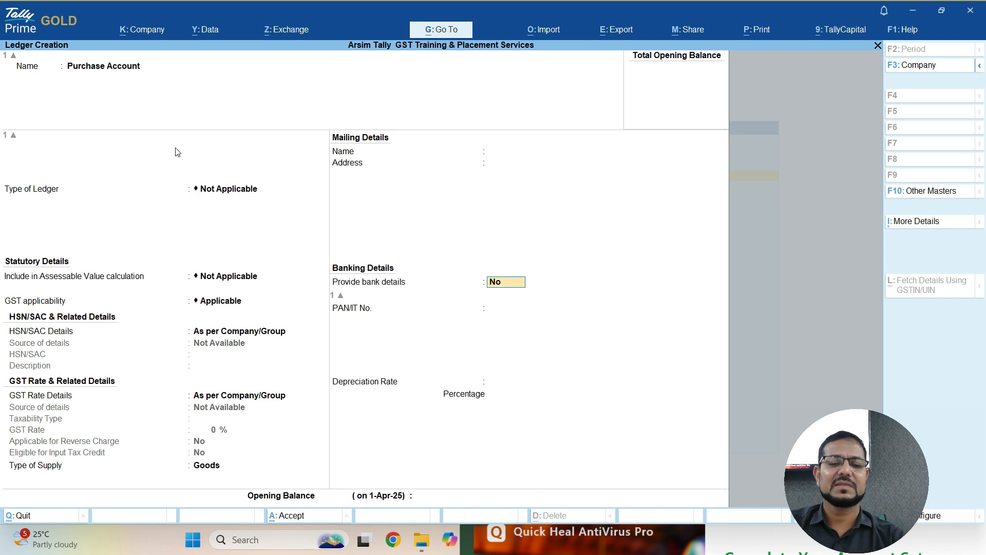
key("Return")
key("Return")
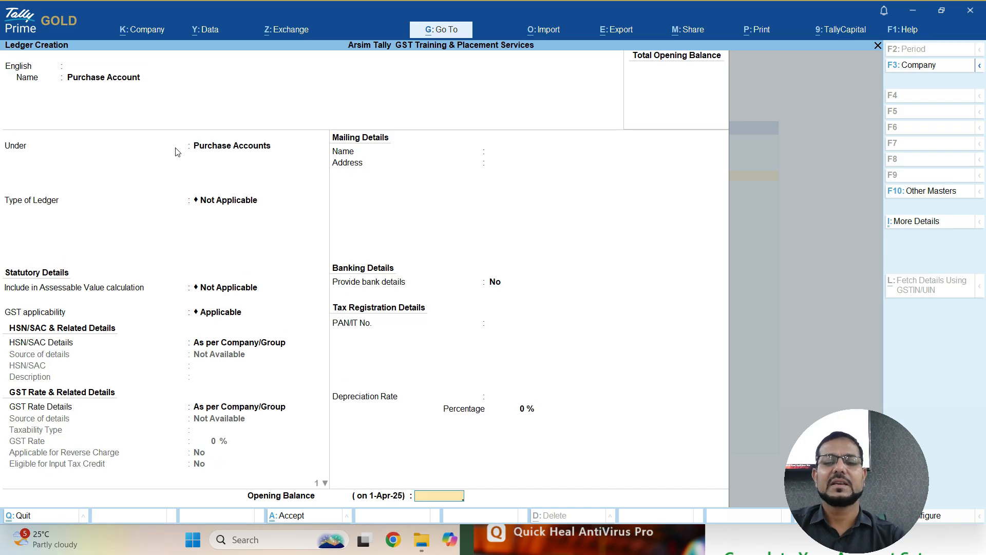
key("Return")
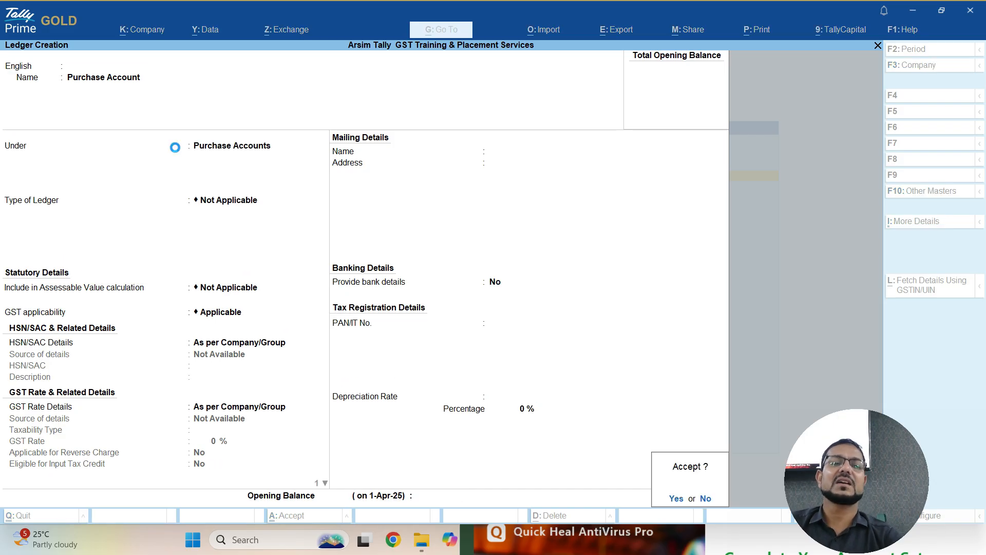
- Accept the Purchase Account ledger and name the next ledger 'Sales'
key("Return")
type("Sales")
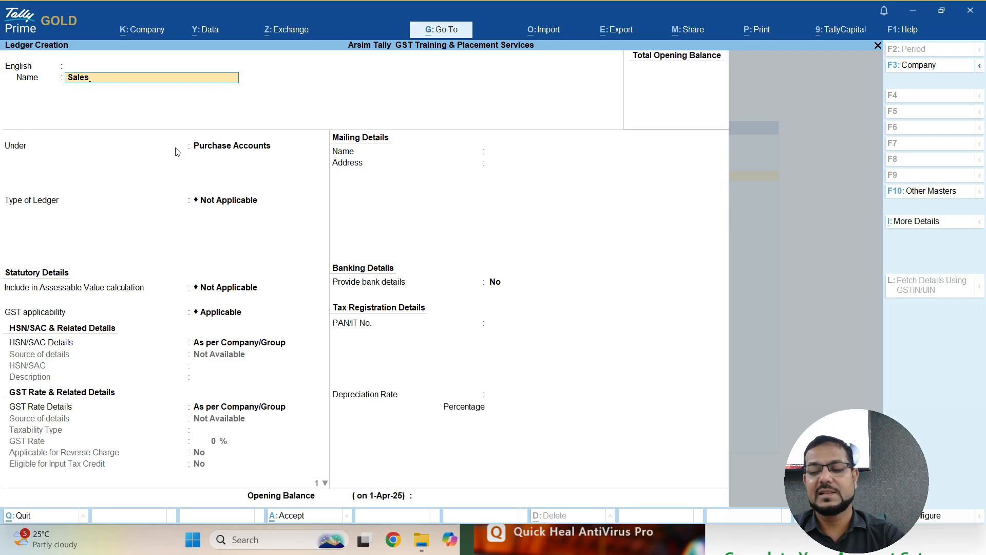
key("Return")
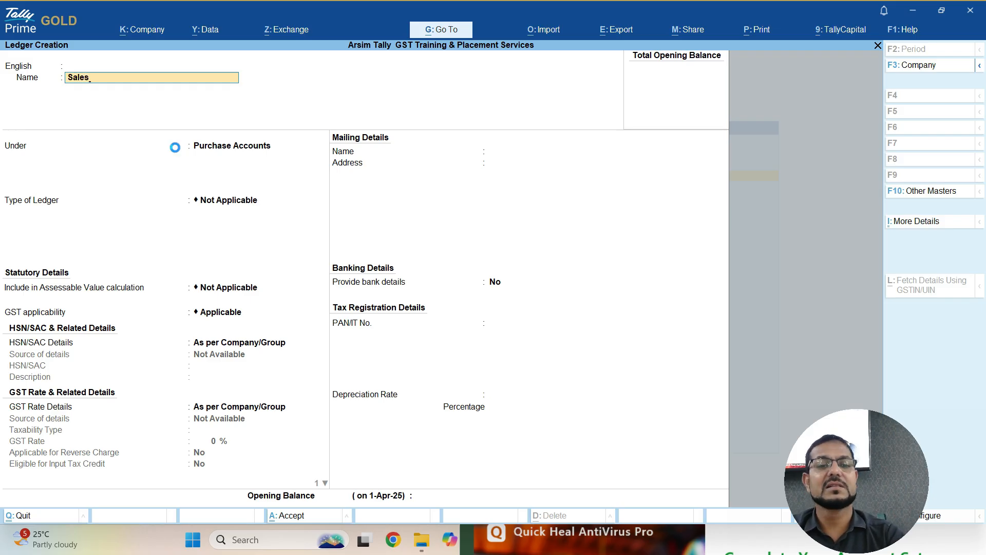
key("Return")
- Place the Sales ledger under Sales Accounts and save it with Ctrl+A
type("Sales")
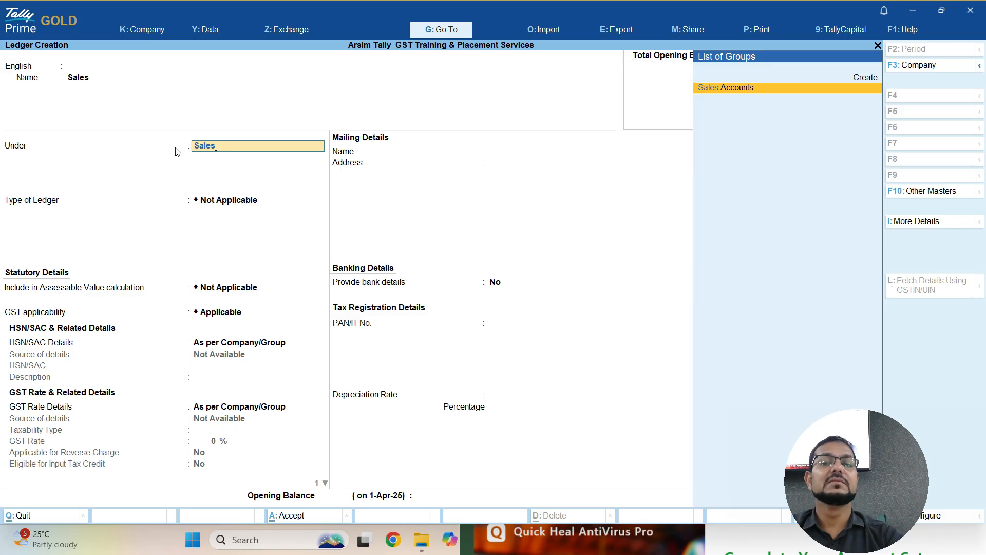
key("Return")
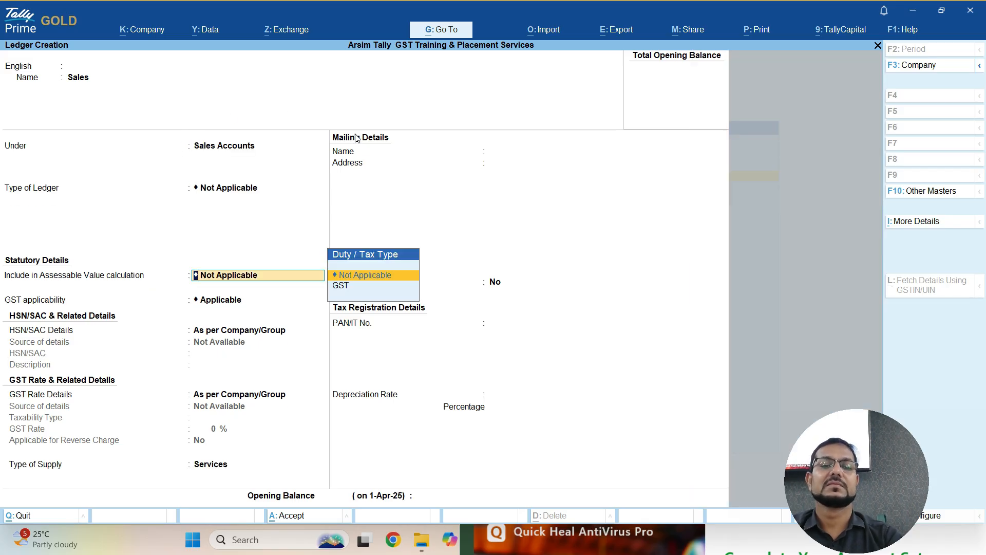
key("ctrl")
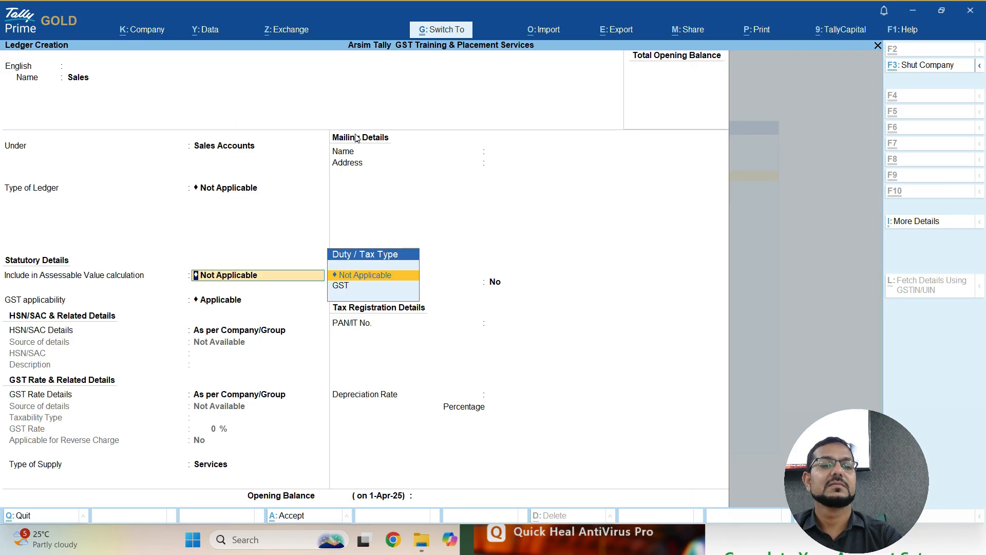
key("ctrl+a")
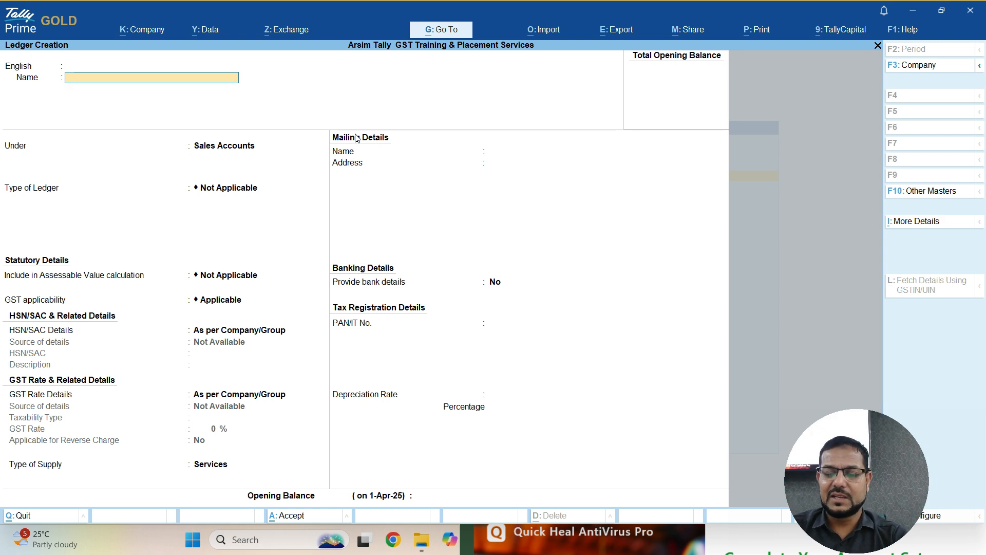
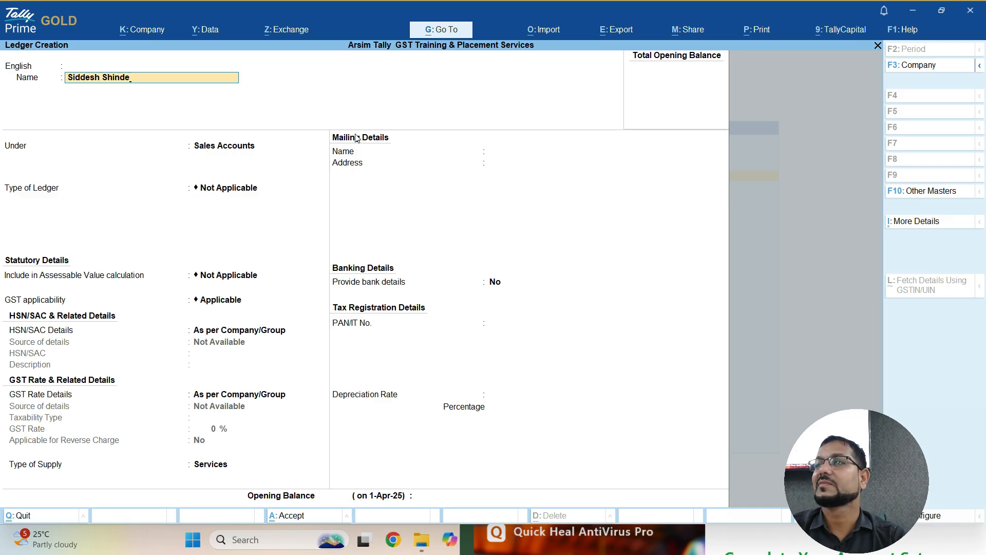
- Name a new ledger with the supplier's name, group it under Sundry Creditors, bill-by-bill on
key("Return")
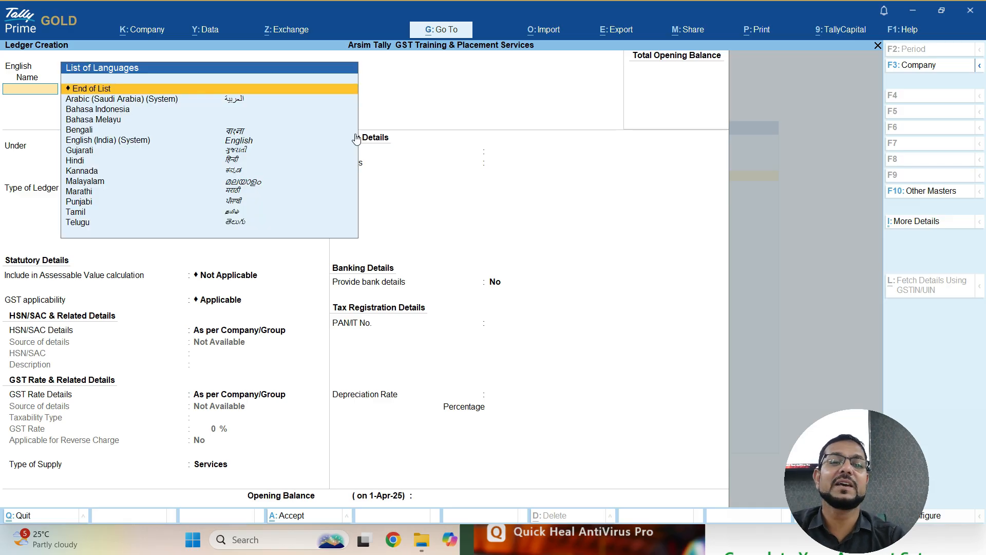
key("Return")
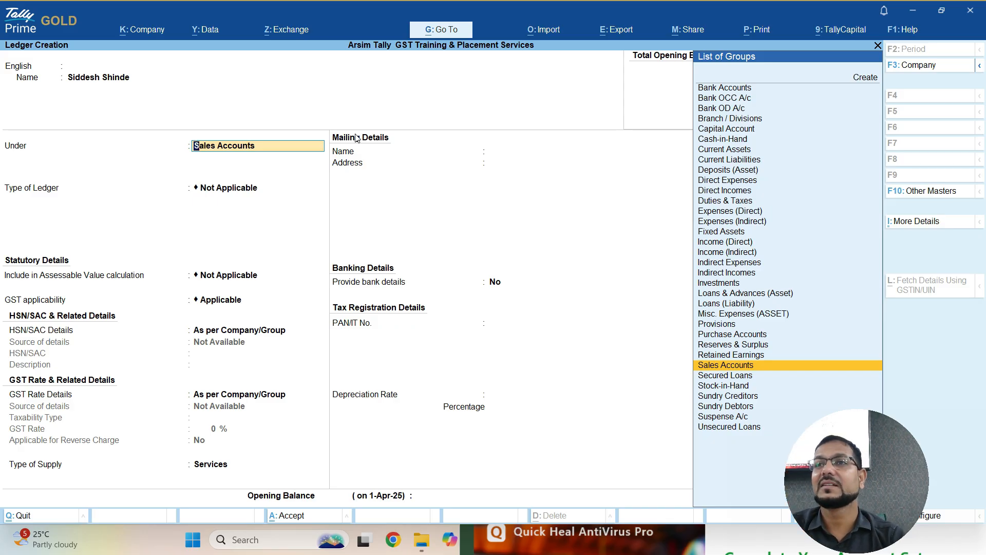
type("Cred")
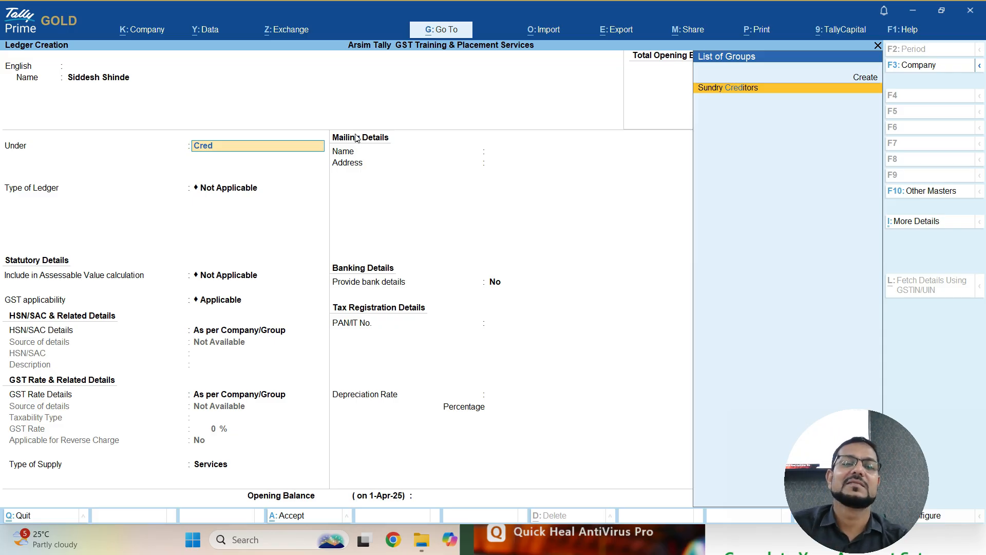
key("Return")
key("Return")
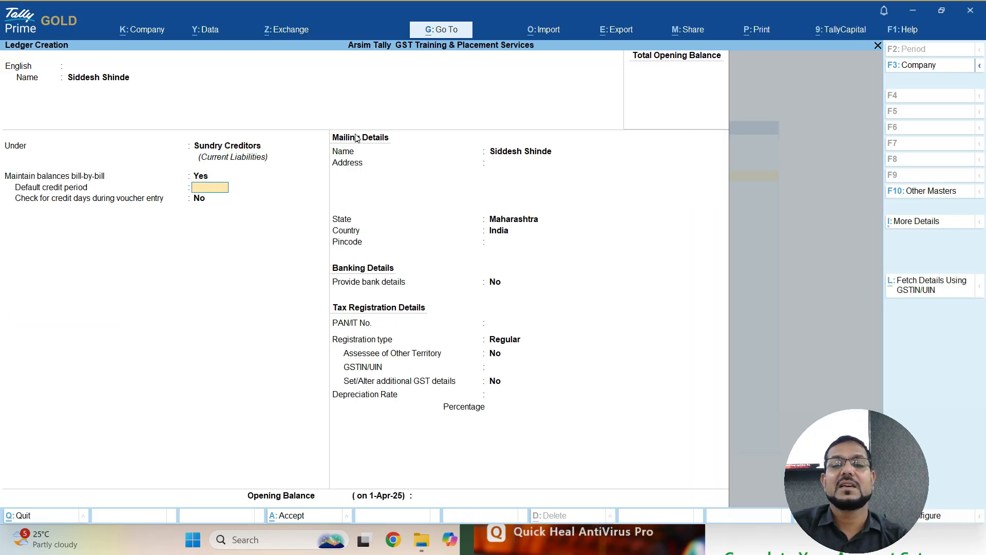
- Set the supplier's state to Maharashtra, leaving pincode and bank details empty
key("Return")
key("Return")
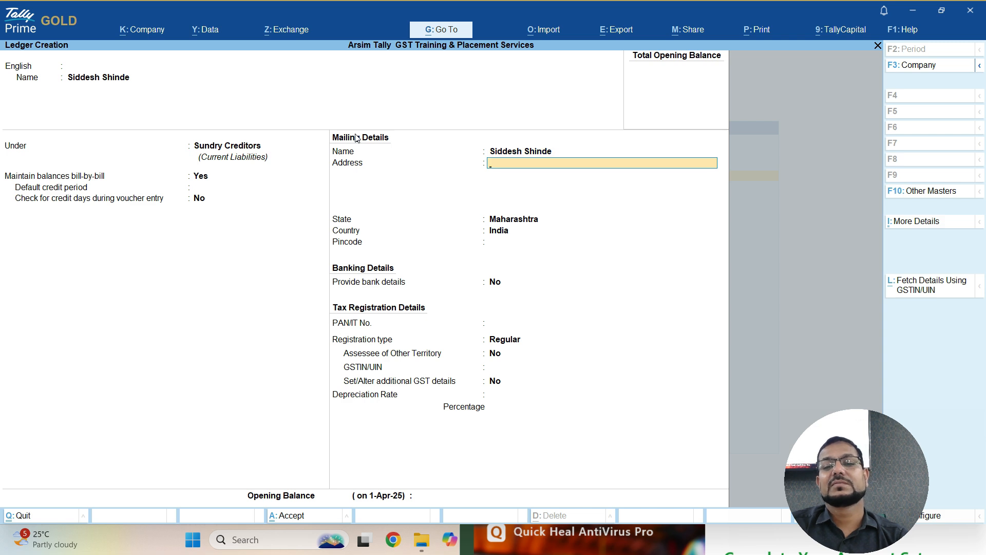
key("Return")
key("Return")
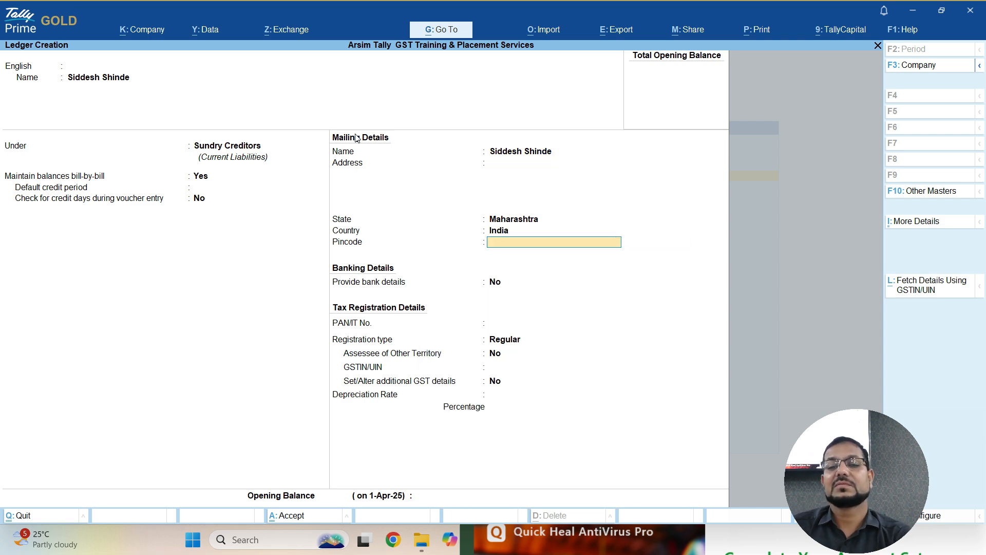
key("BackSpace")
key("BackSpace")
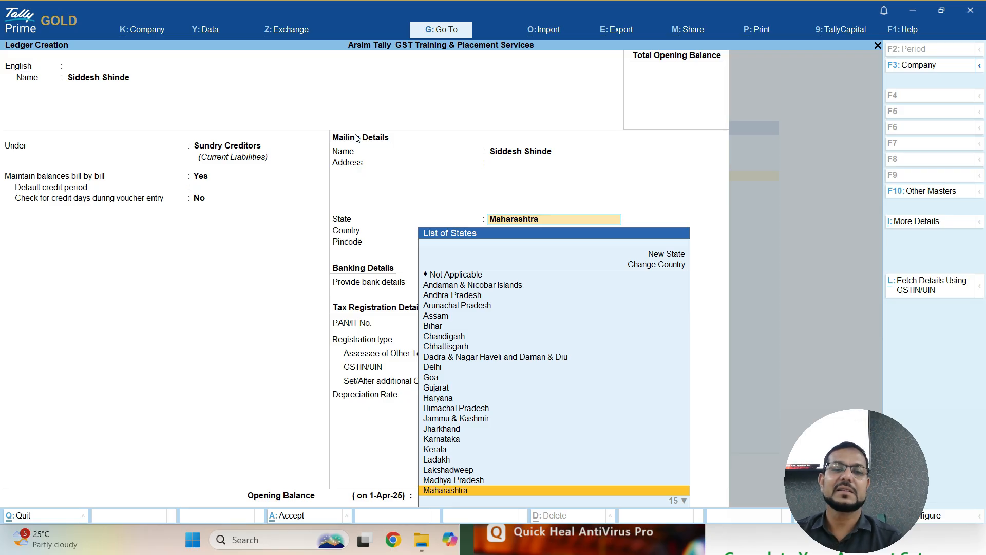
key("Return")
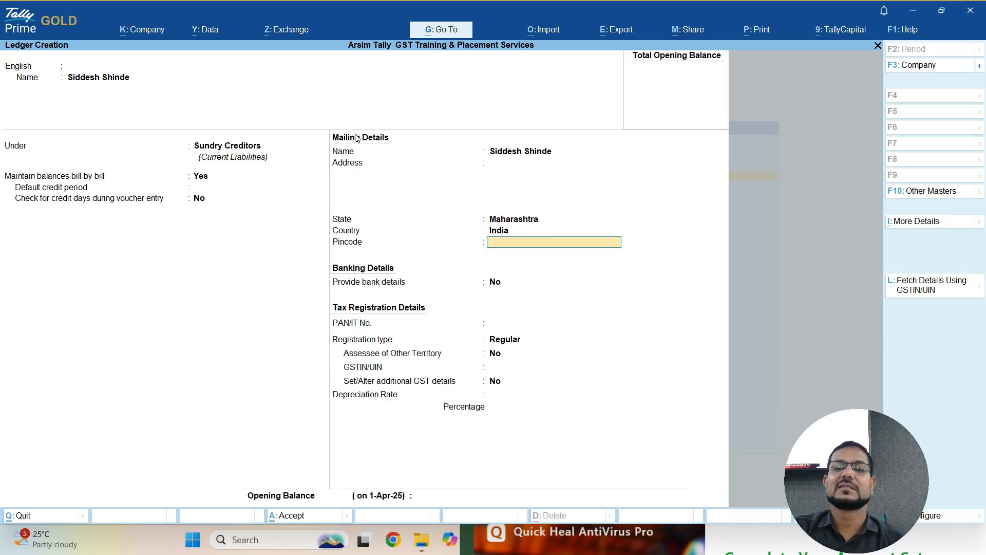
key("Return")
key("Return")
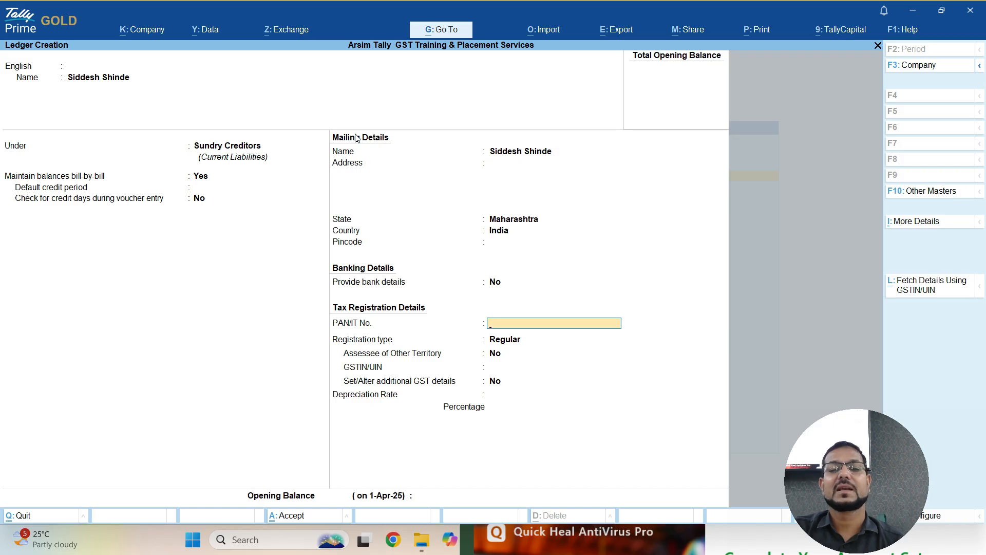
- Choose Regular GST registration, leave GSTIN and opening balance blank, and reach Accept
key("Return")
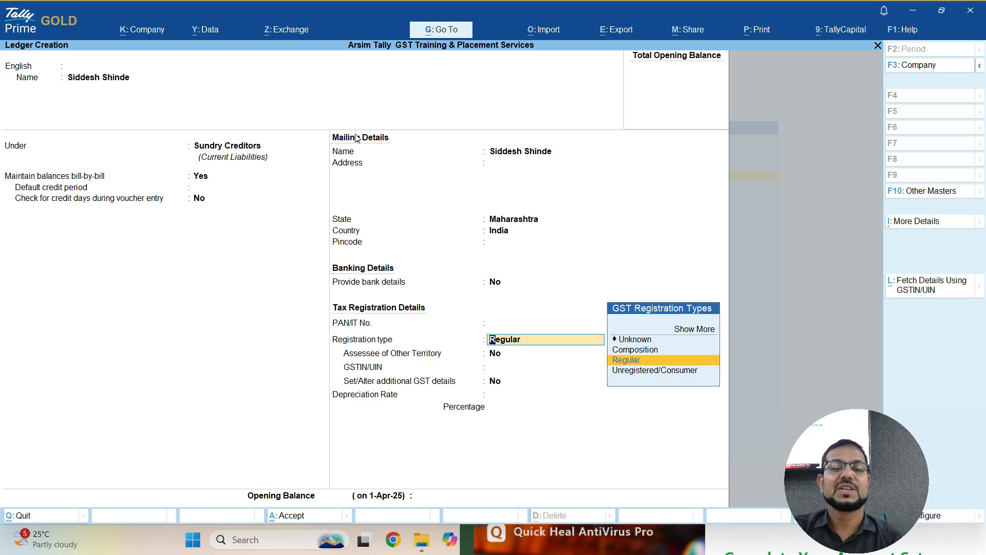
key("Return")
key("Return")
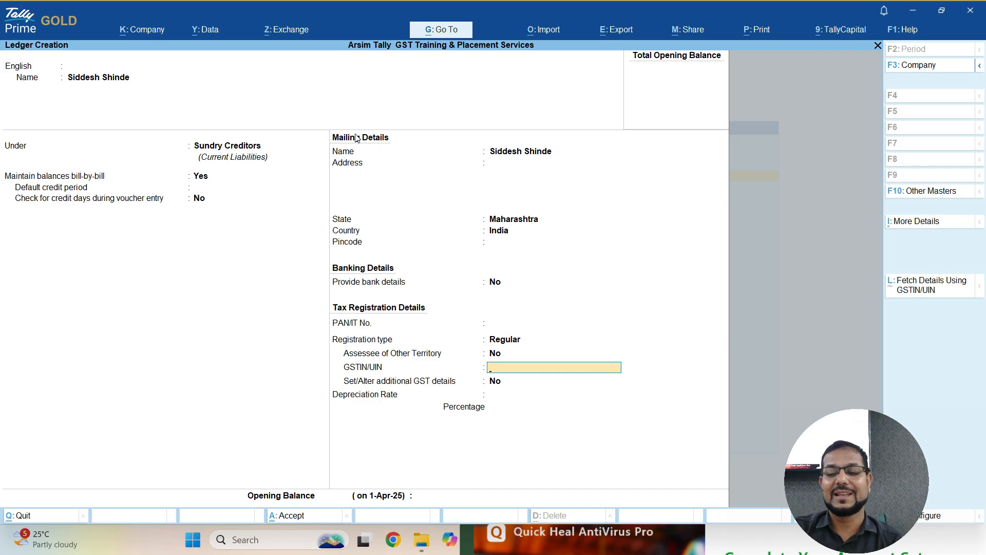
key("BackSpace")
key("BackSpace")
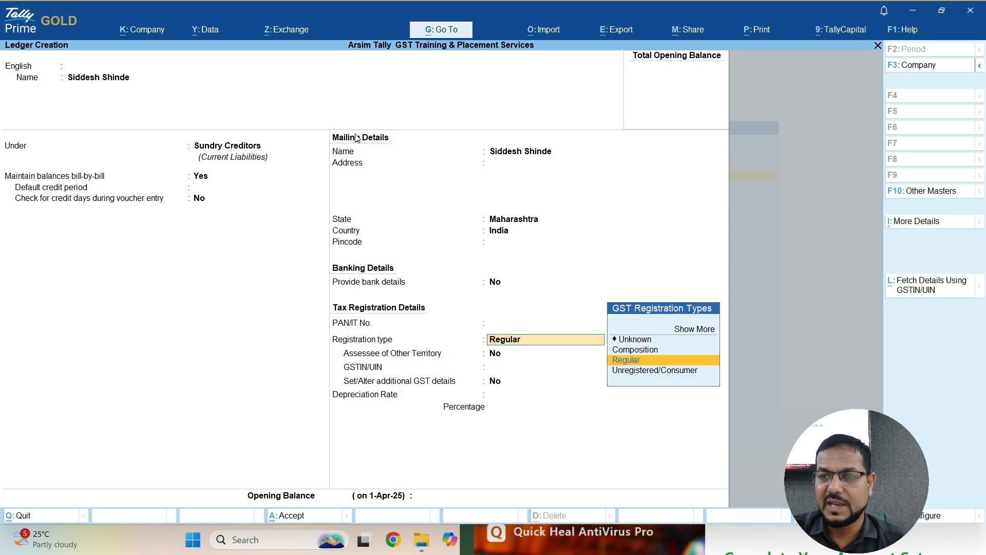
key("Return")
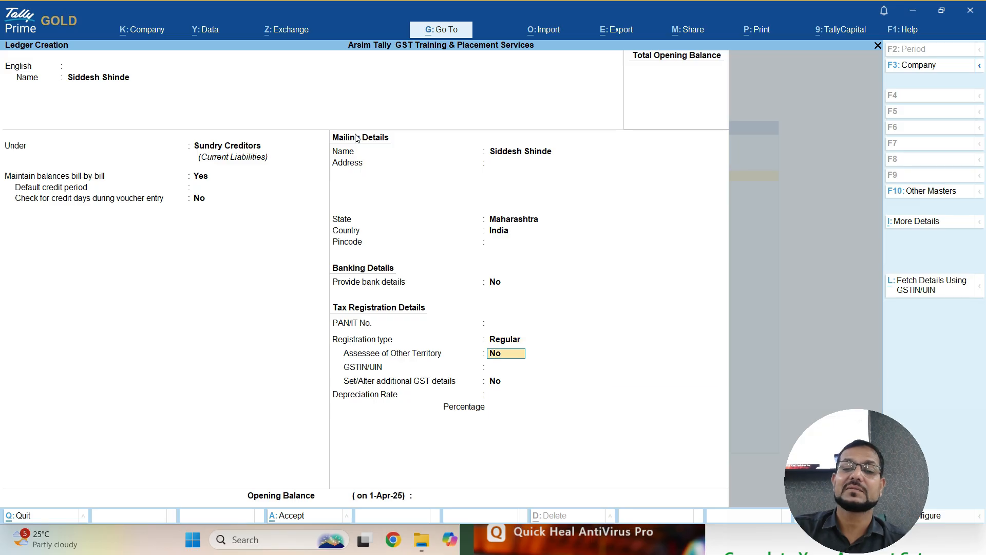
key("Return")
key("Return")
key("Return")
key("Return")
key("Return")
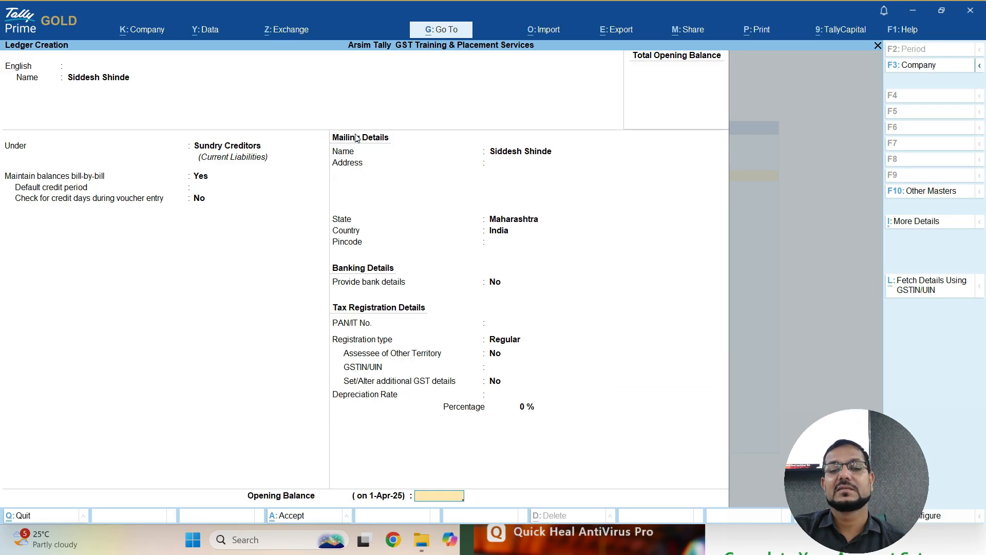
key("Return")
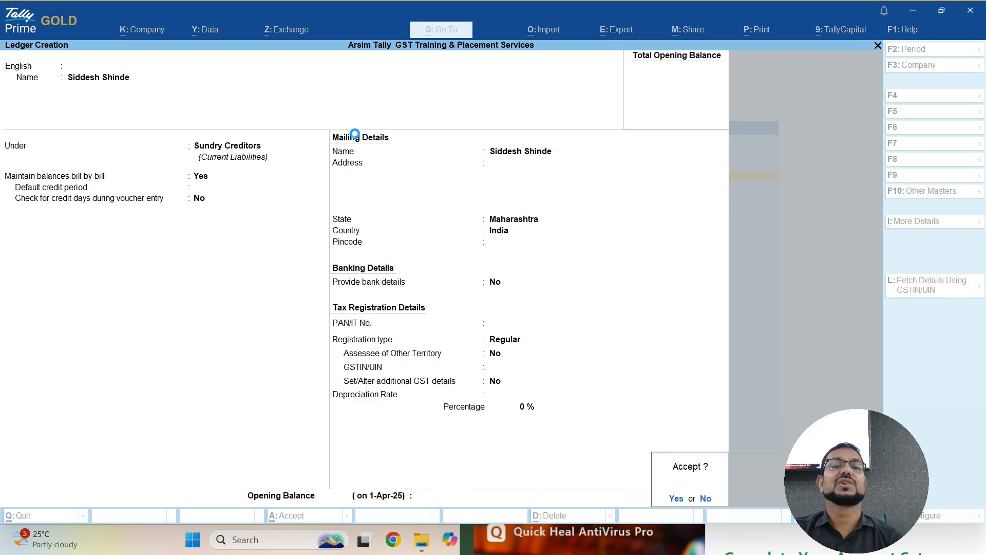
key("Return")
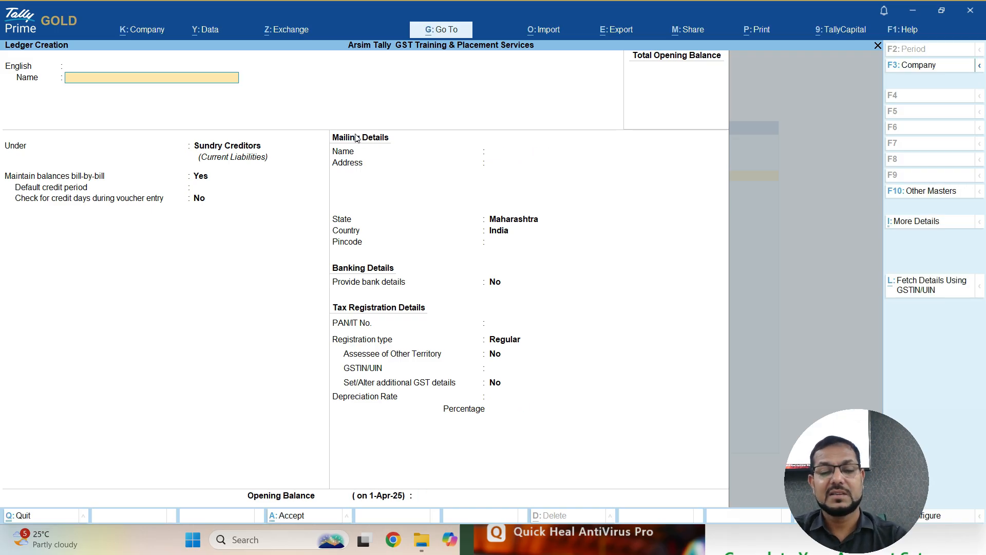
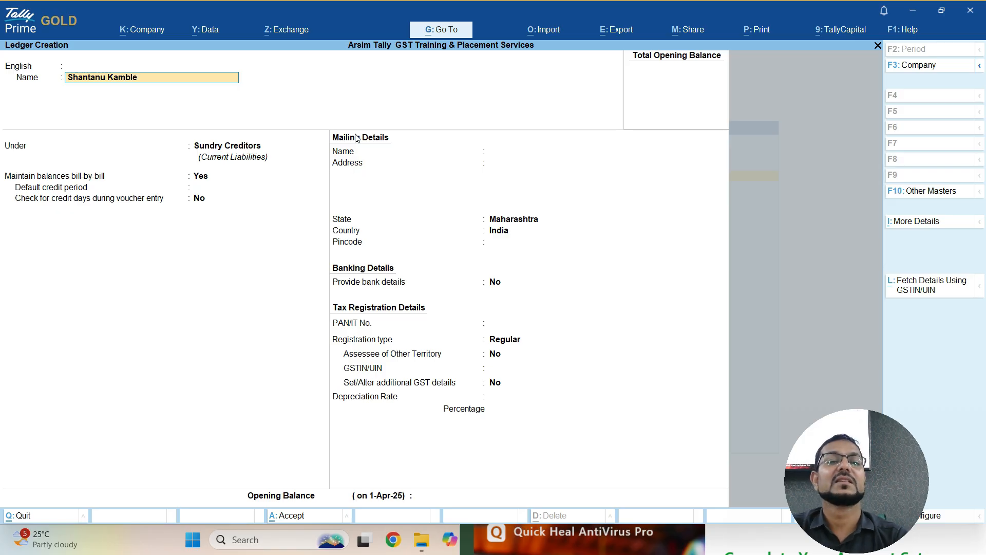
- Create a ledger with the customer's name, grouped under Sundry Debtors
key("Return")
key("Return")
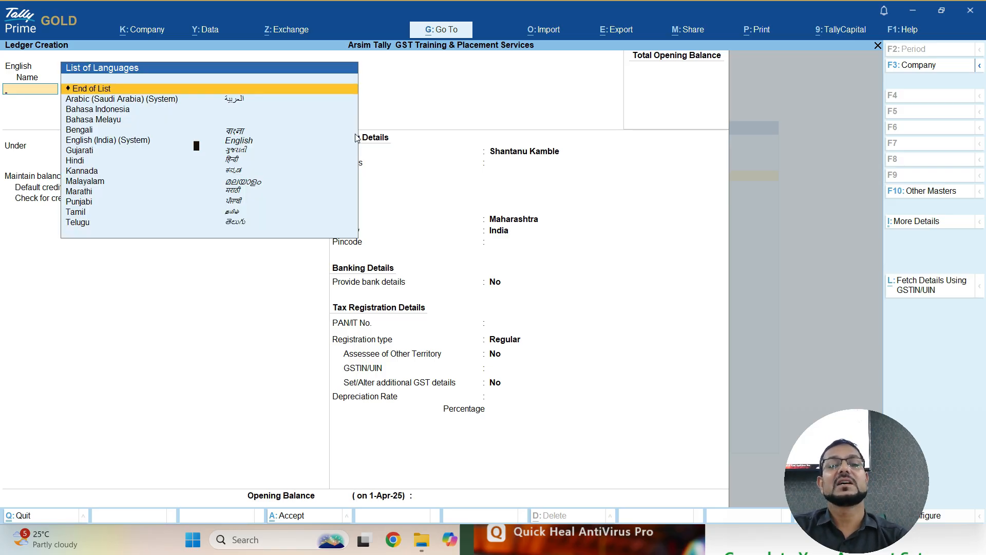
key("Return")
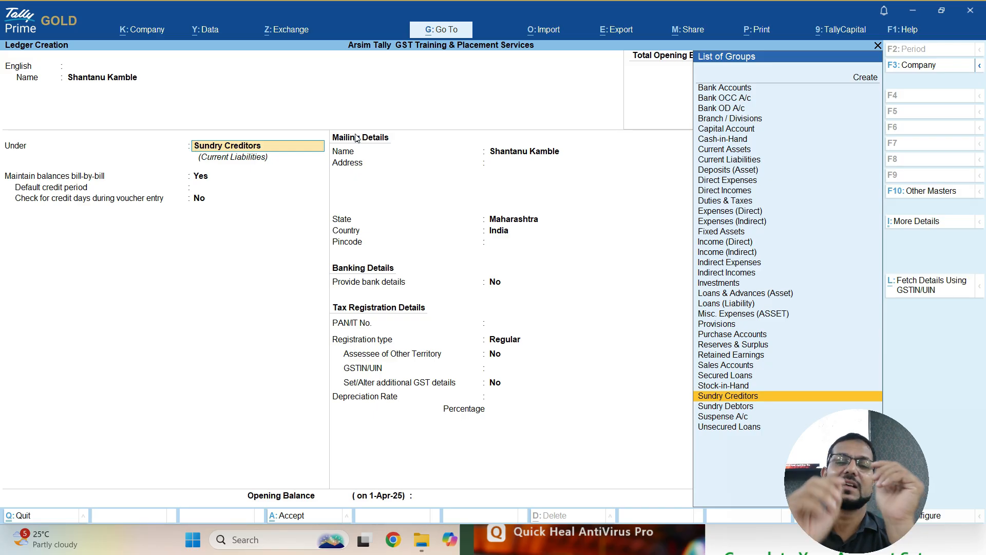
type("Sund")
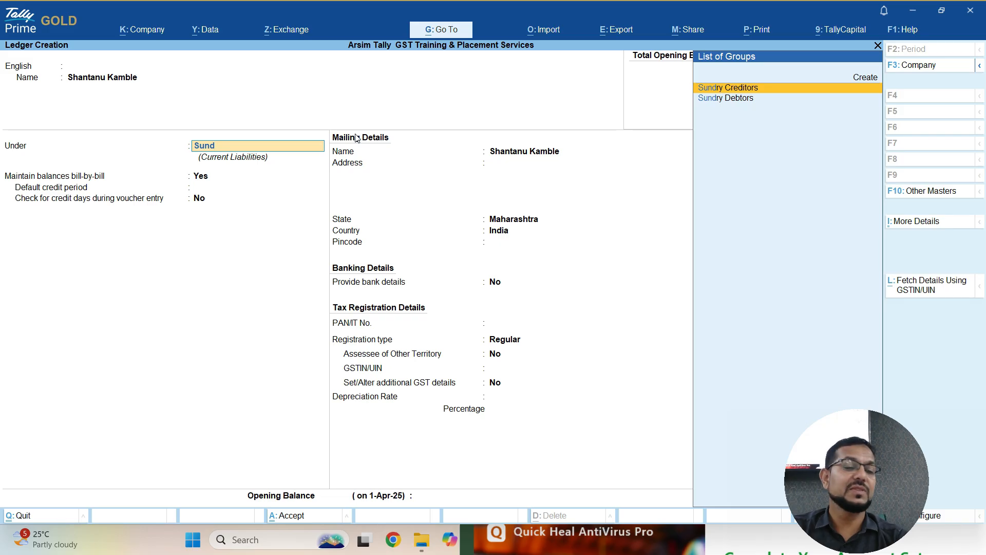
key("Down")
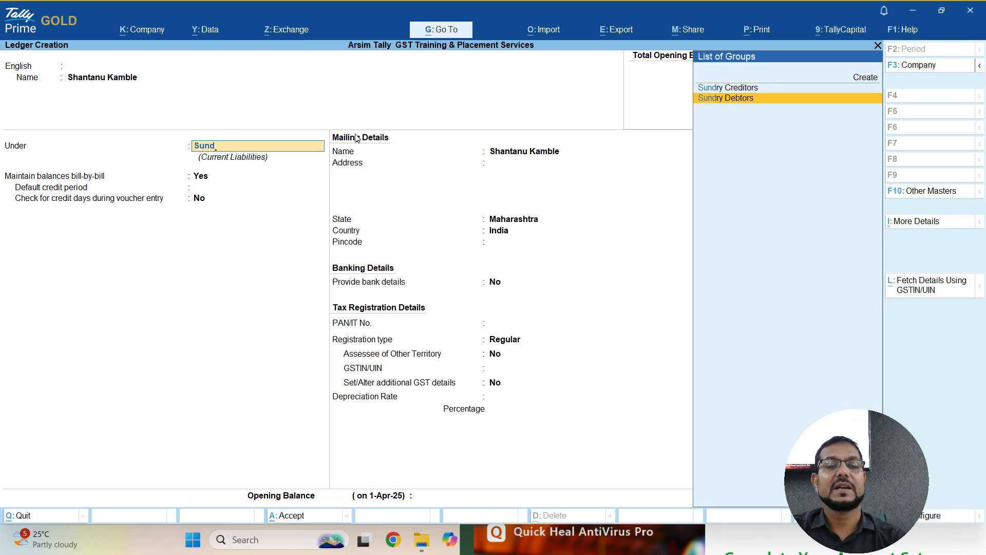
key("Return")
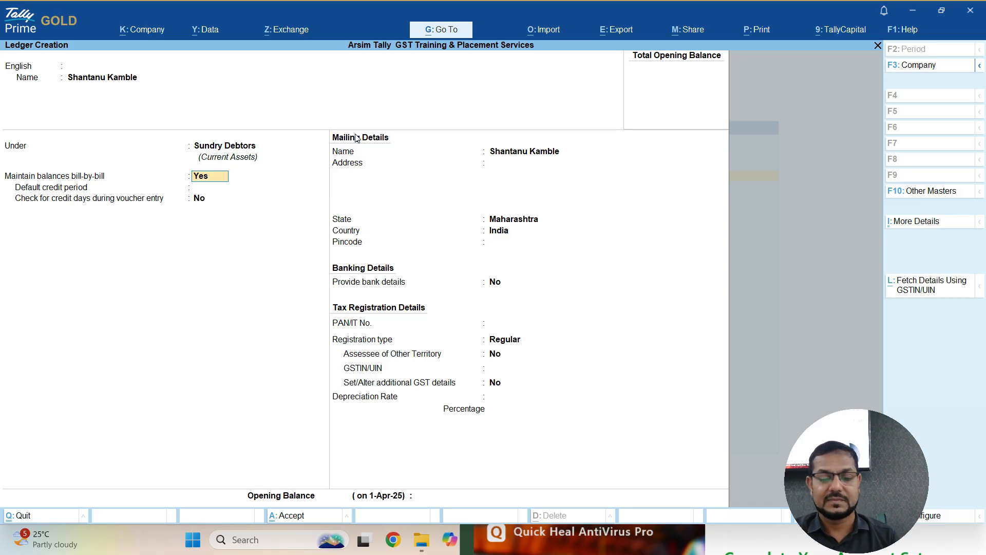
- Keep Regular registration type and save the customer ledger with Ctrl+A
key("Return")
key("Return")
key("Return")
key("Return")
key("Return")
key("Return")
key("Return")
key("Return")
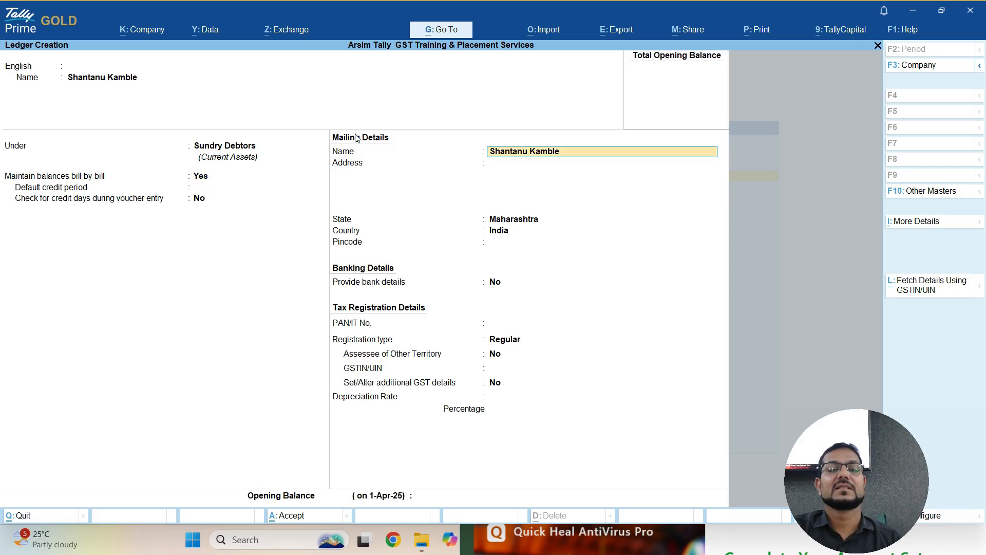
key("Return")
key("Return")
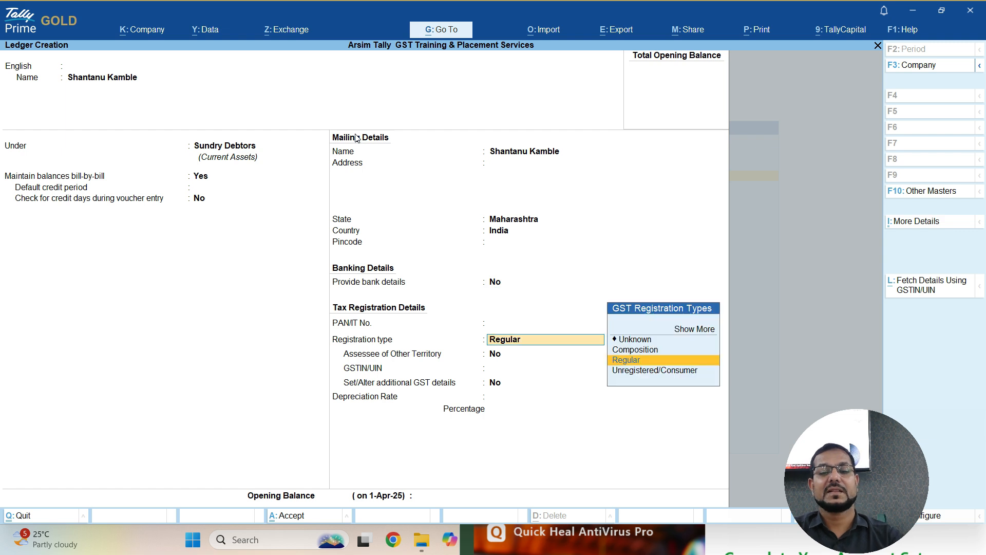
key("ctrl")
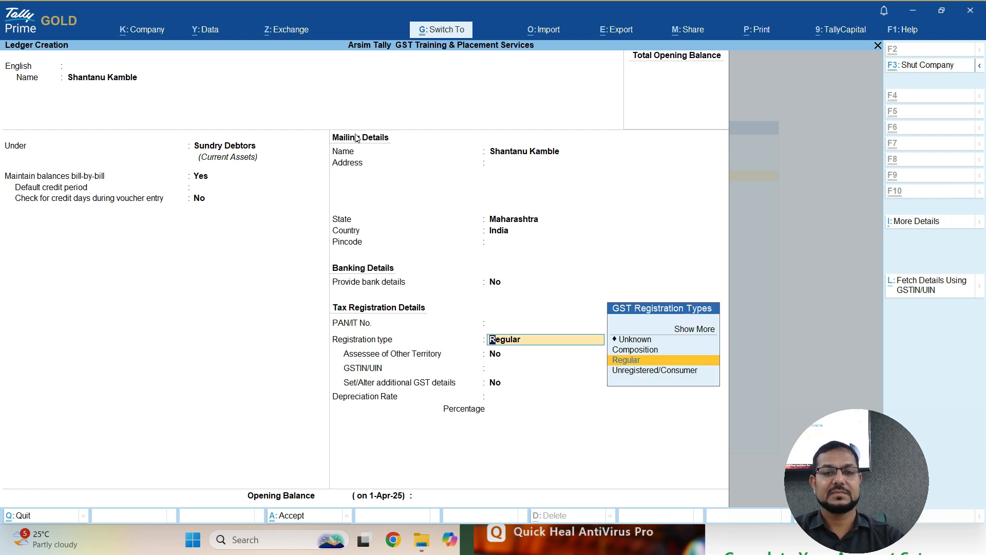
key("ctrl+a")
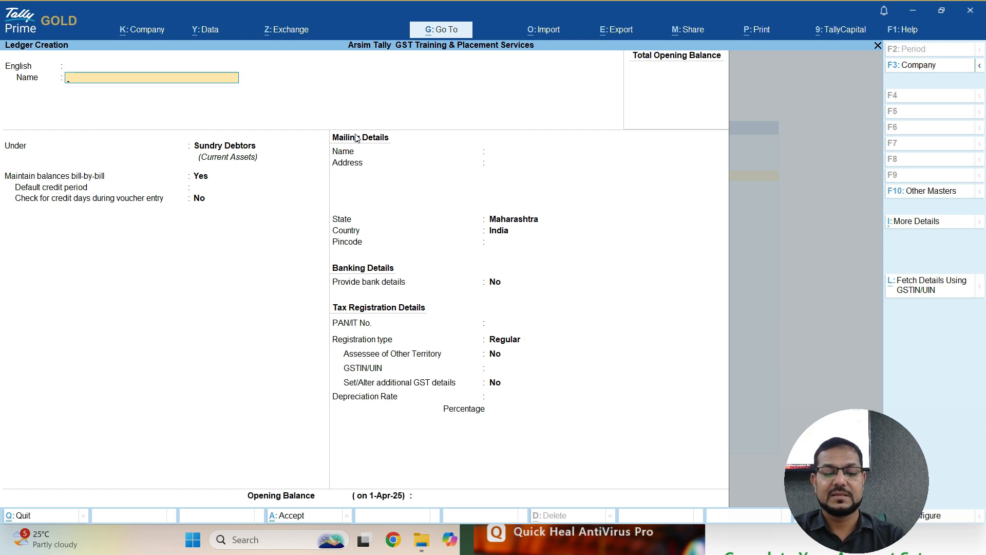